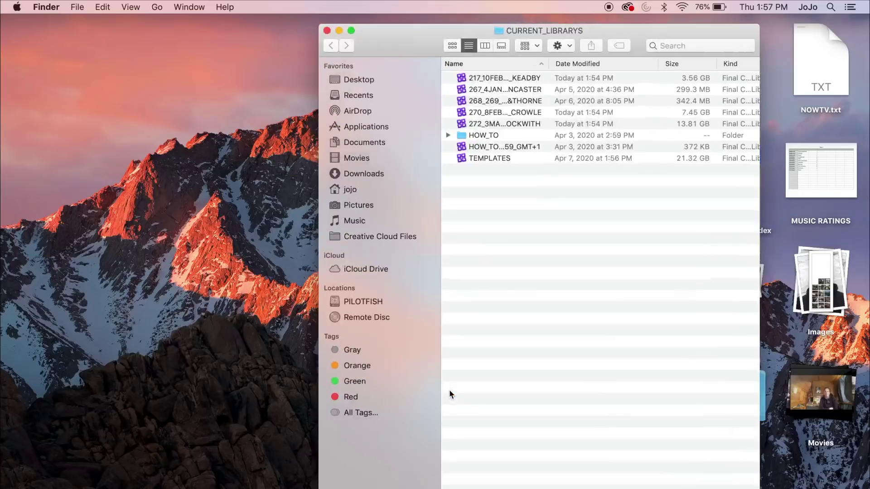
In full-screen Finder, change the 217 prefix to 271 to give 271_10FEB_CROWLE_TO_KEADBY.
left_click(352, 31)
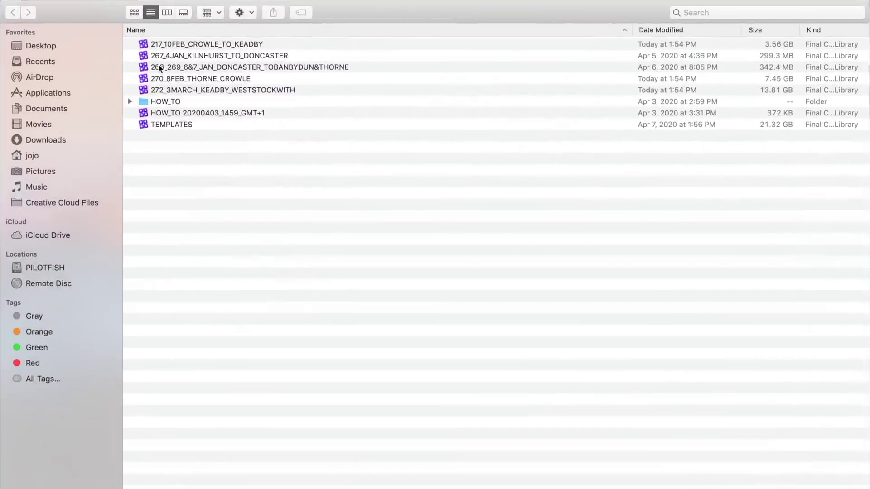
double_click(156, 43)
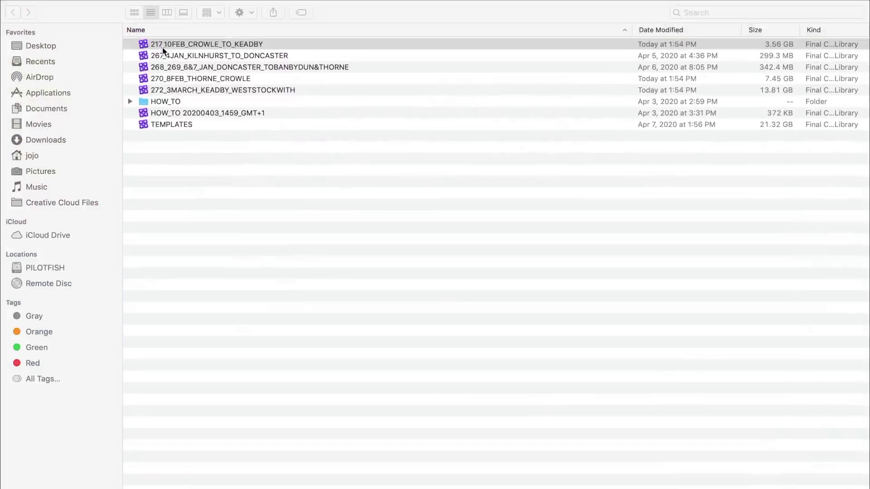
left_click(161, 46)
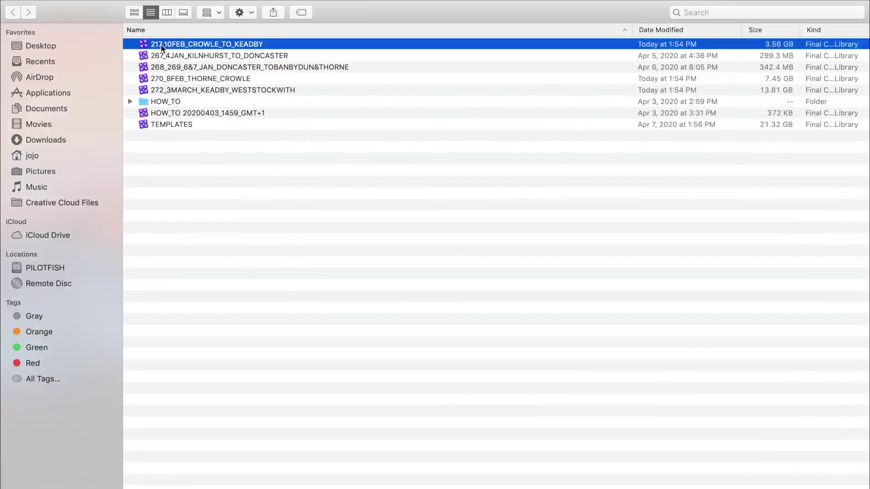
key("Return")
left_click(162, 44)
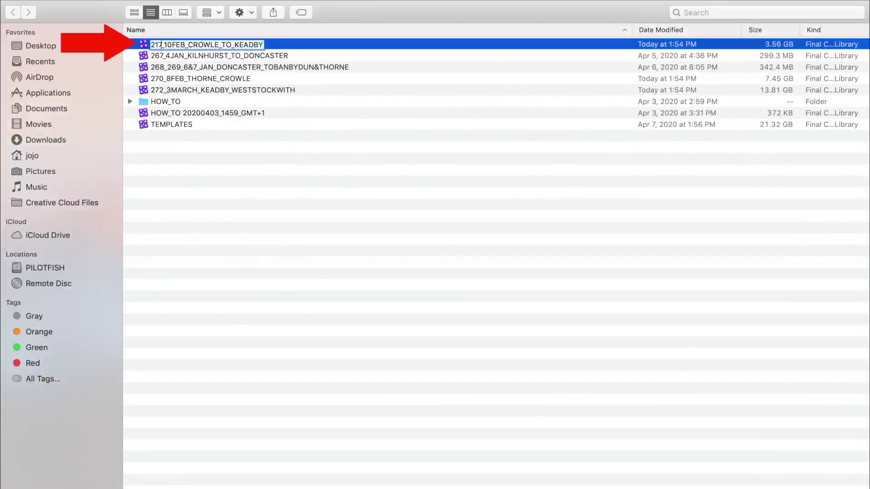
key("BackSpace")
key("BackSpace")
type("71")
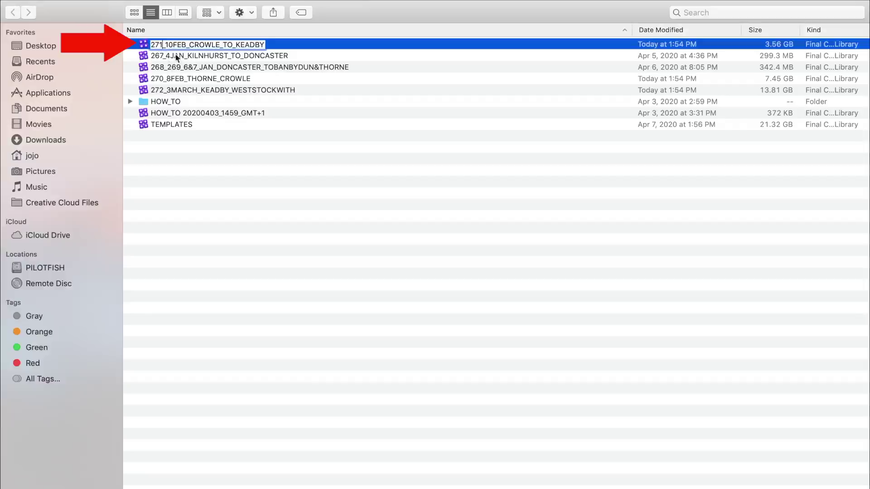
left_click(184, 59)
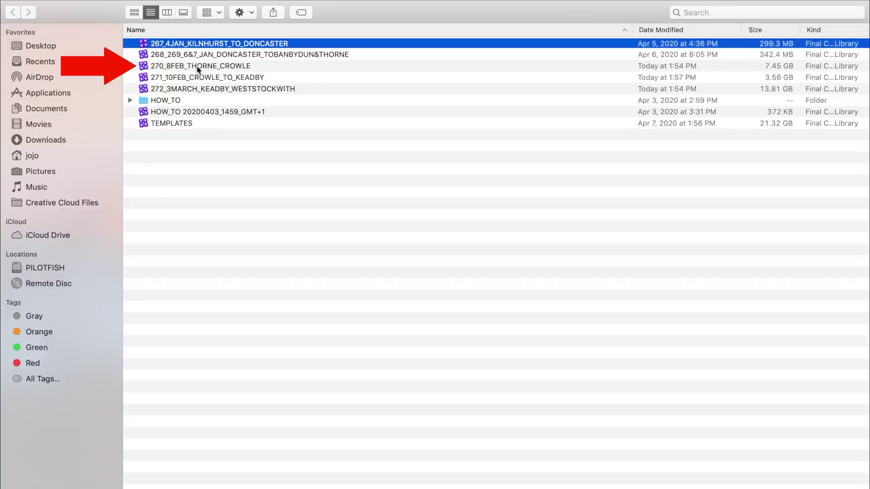
Open 270_8FEB_THORNE_CROWLE in full-screen Final Cut Pro and narrow the Effects browser to widen the timeline.
double_click(198, 67)
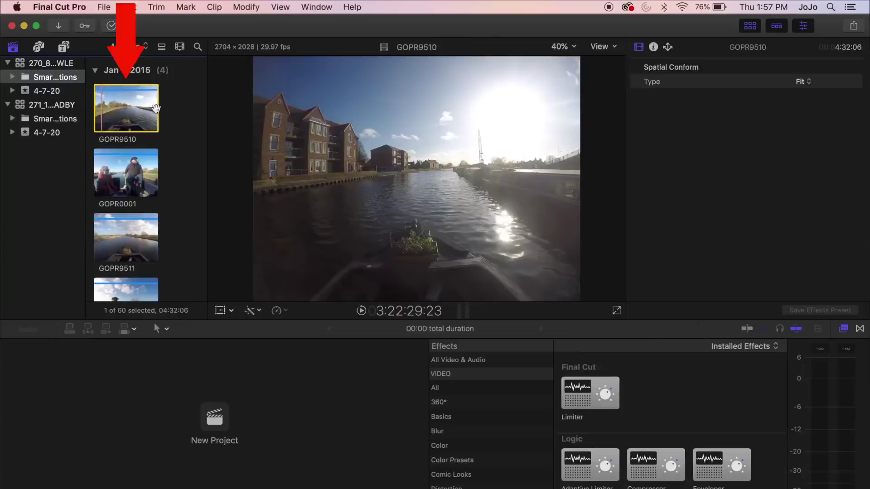
left_click(37, 25)
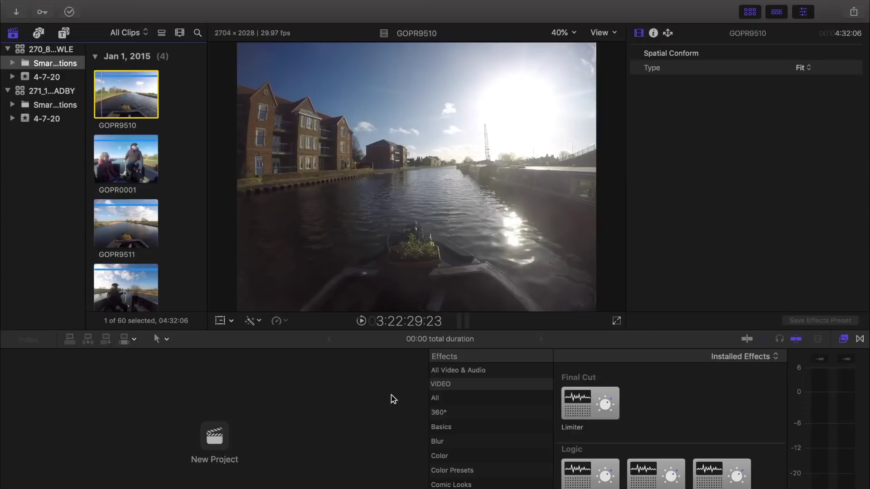
left_click_drag(428, 399, 546, 398)
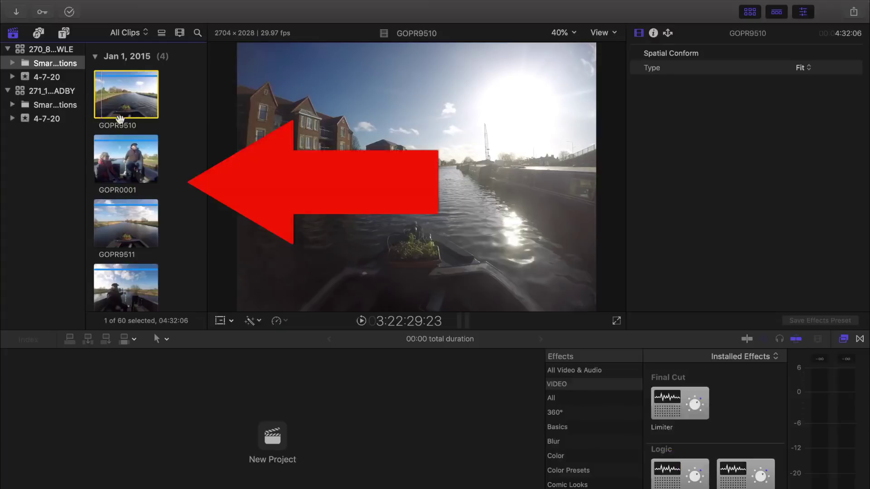
Scroll through the library's clips in the browser and preview IMG_7308.
scroll(120, 119, "down", 15)
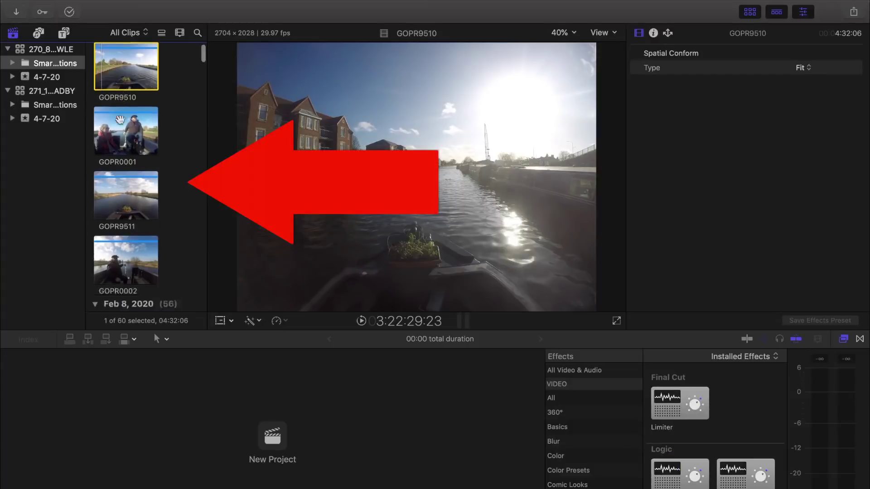
scroll(121, 124, "down", 15)
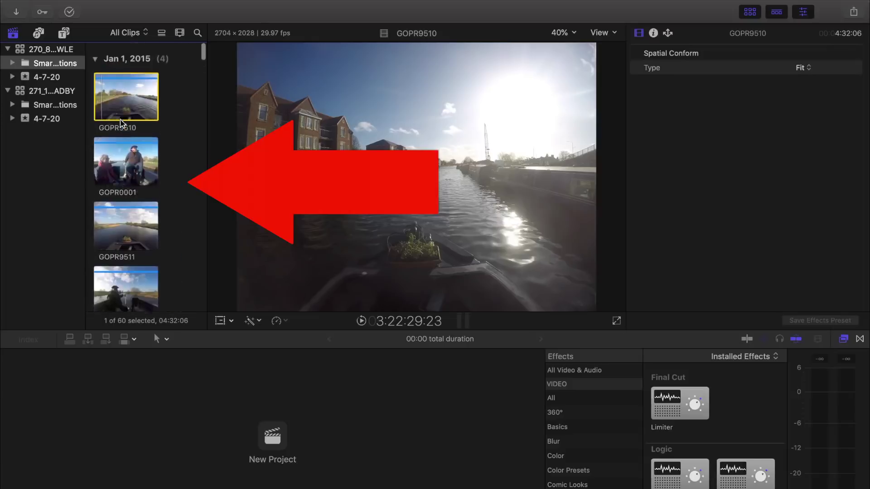
scroll(122, 123, "up", 20)
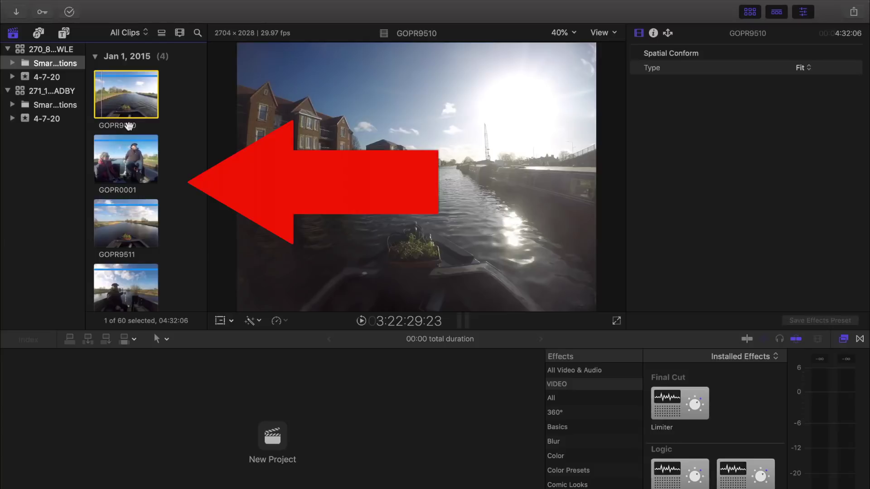
scroll(129, 126, "down", 3)
scroll(121, 159, "up", 3)
scroll(141, 226, "down", 2)
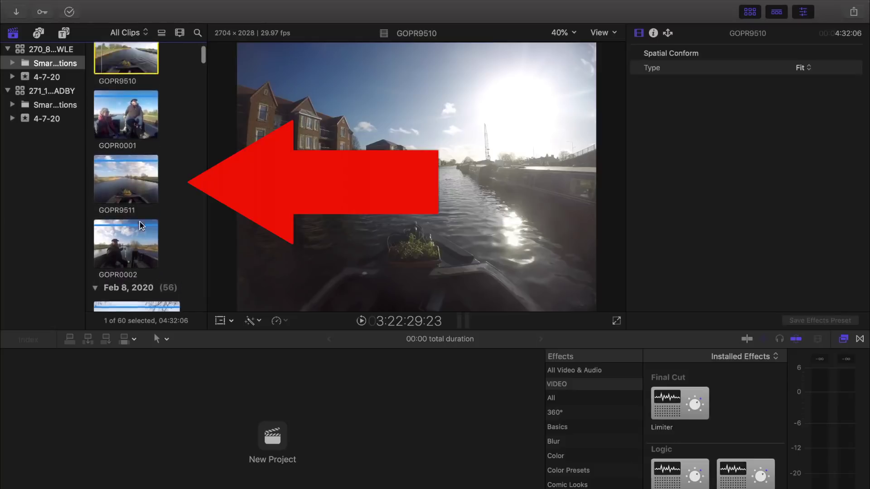
scroll(142, 225, "down", 5)
left_click(146, 164)
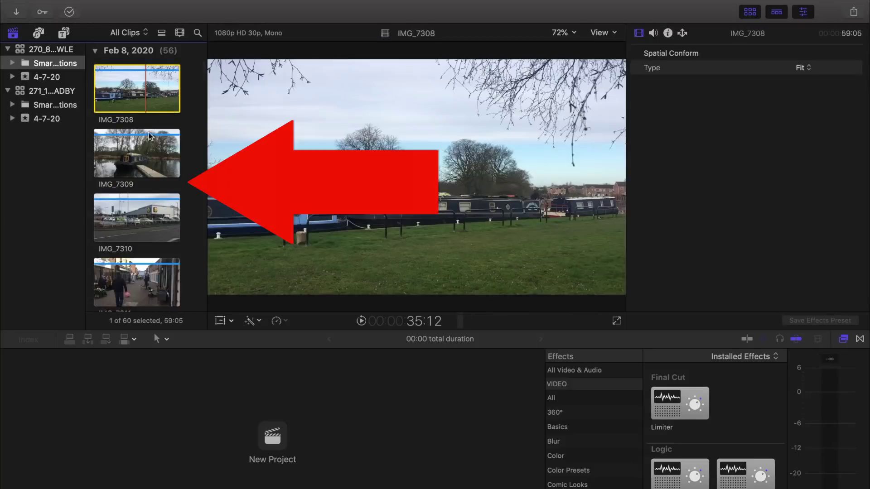
scroll(149, 136, "up", 2)
scroll(149, 190, "down", 5)
scroll(147, 253, "up", 6)
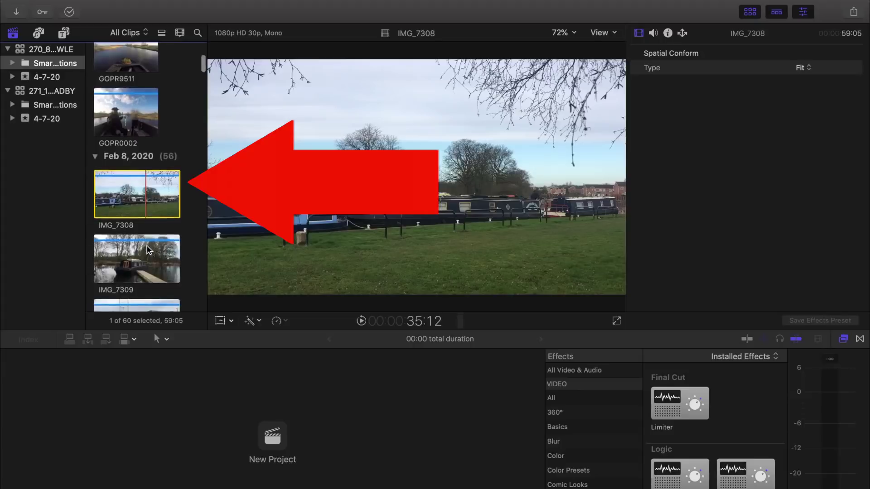
scroll(146, 250, "down", 1)
scroll(147, 247, "down", 3)
scroll(146, 246, "down", 10)
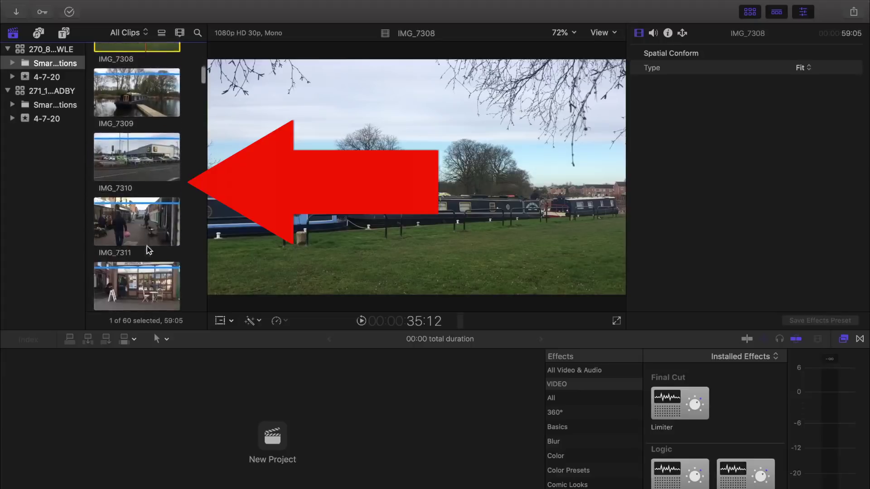
scroll(147, 246, "down", 15)
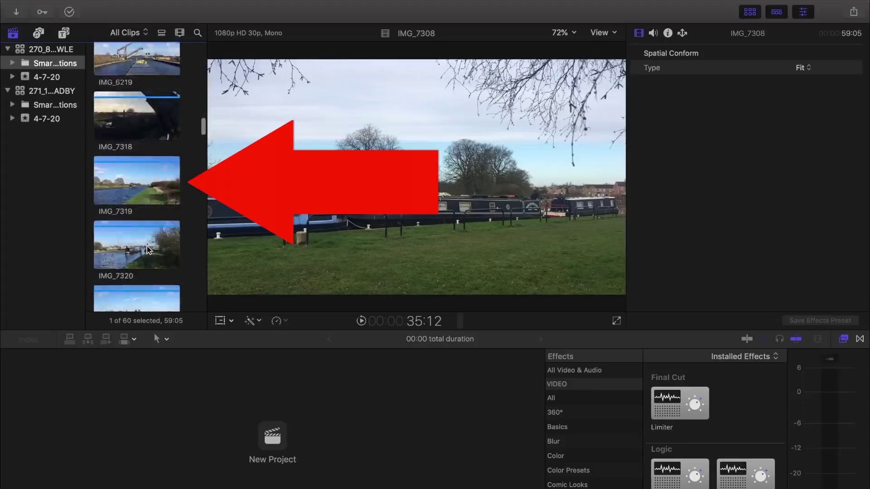
scroll(147, 247, "down", 4)
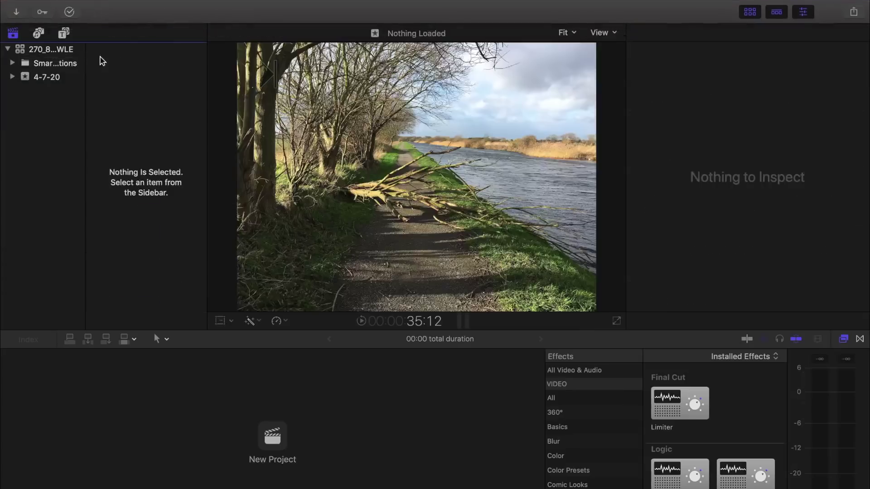
Create a new project named 270 in the 4-7-20 event.
left_click(50, 54)
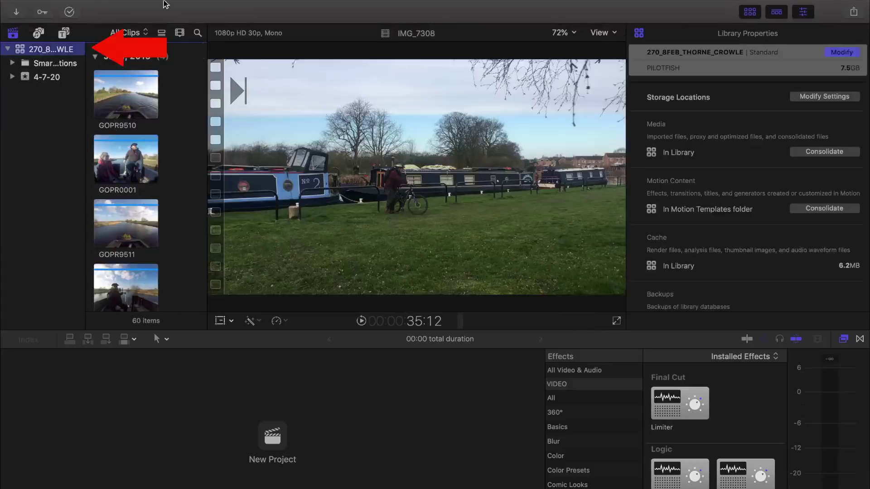
left_click(104, 7)
mouse_move(136, 21)
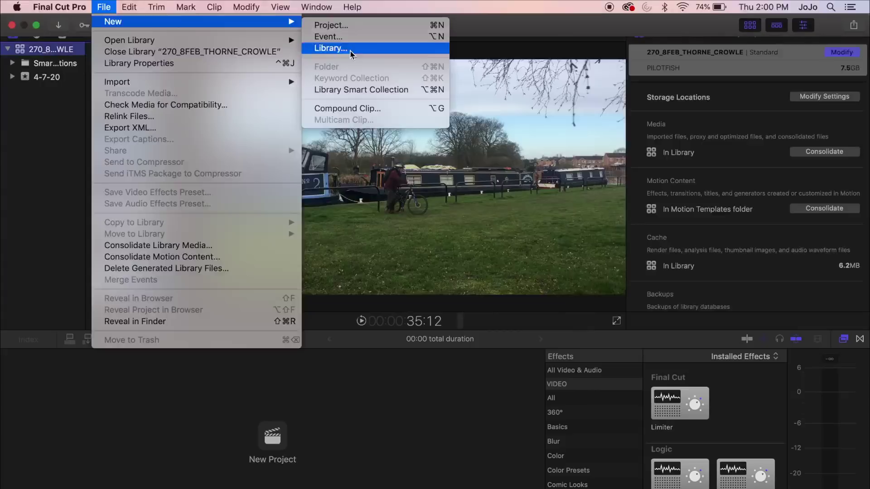
left_click(342, 23)
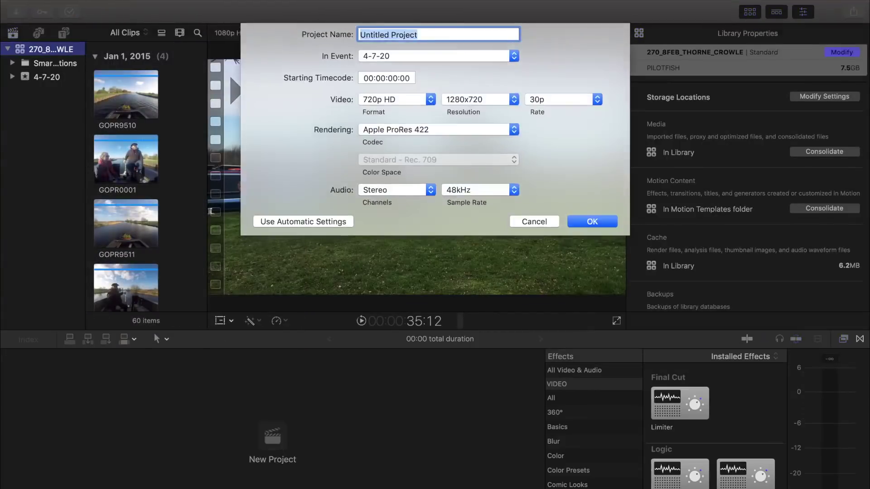
type("270")
key("Return")
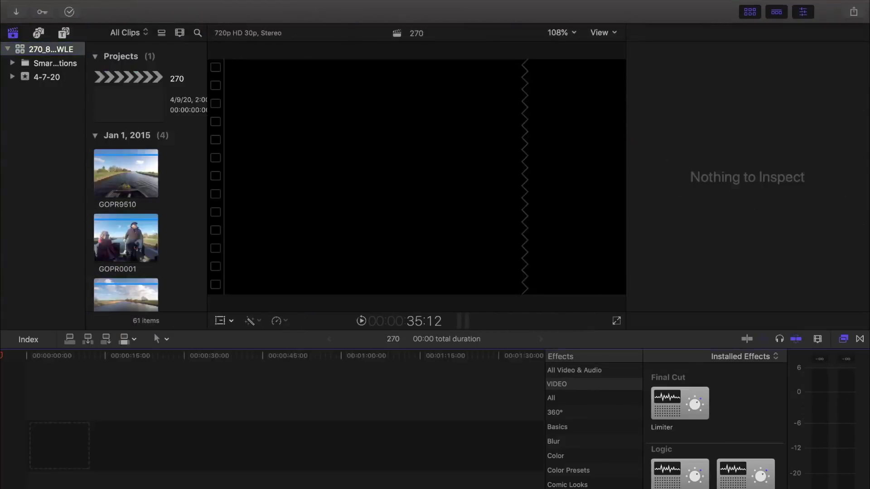
Create a second new project named Bloopers.
left_click(103, 7)
mouse_move(118, 23)
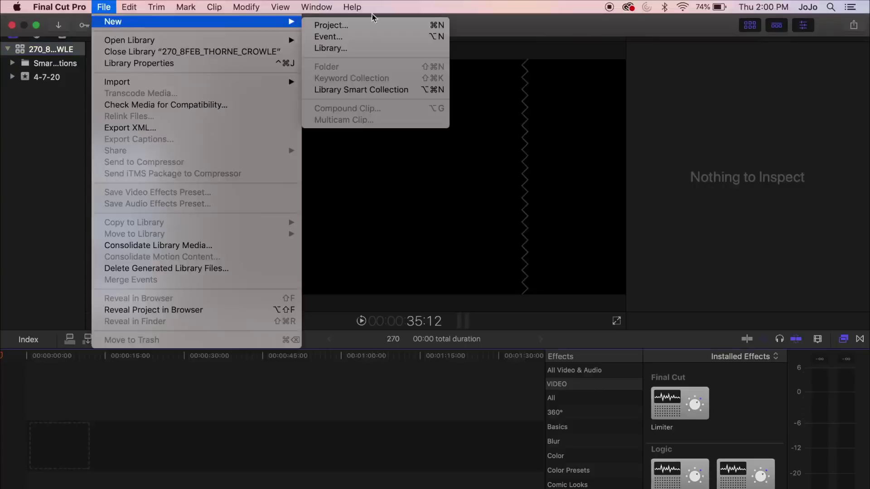
left_click(376, 25)
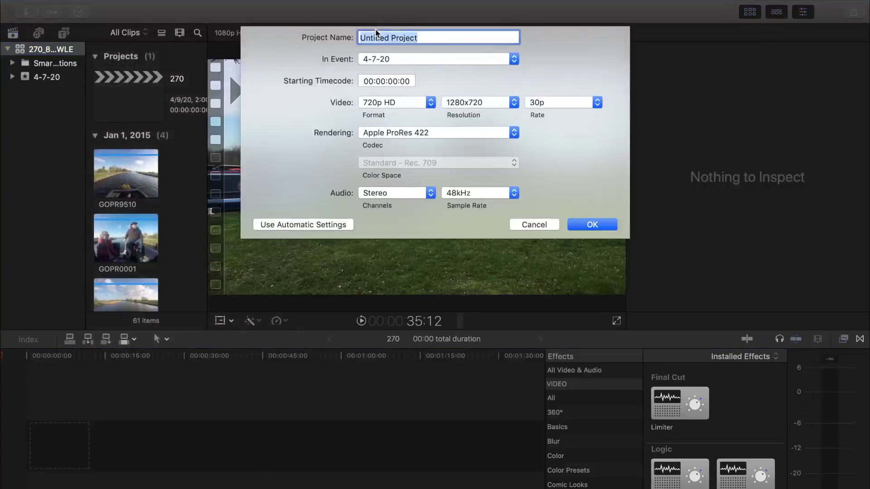
type("Bloopers")
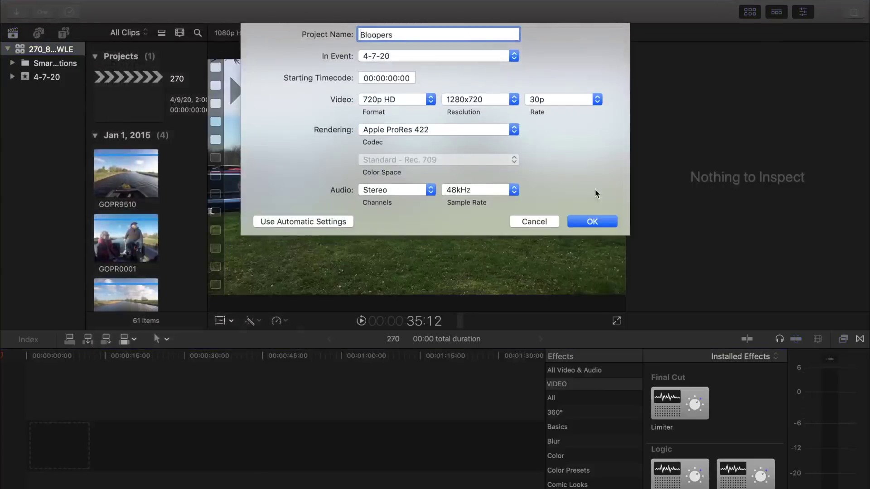
left_click(597, 222)
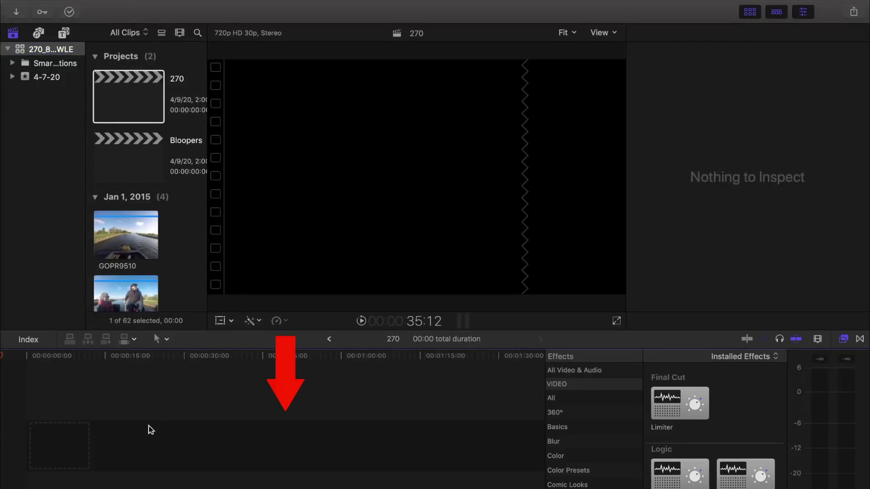
Add GOPR9510 to the 270 timeline, then place GOPR9511 right after it.
left_click(192, 397)
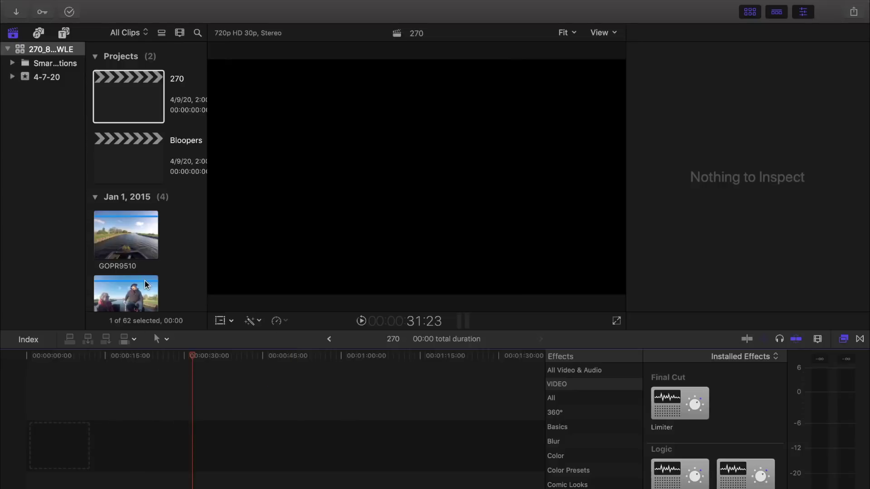
scroll(145, 280, "down", 4)
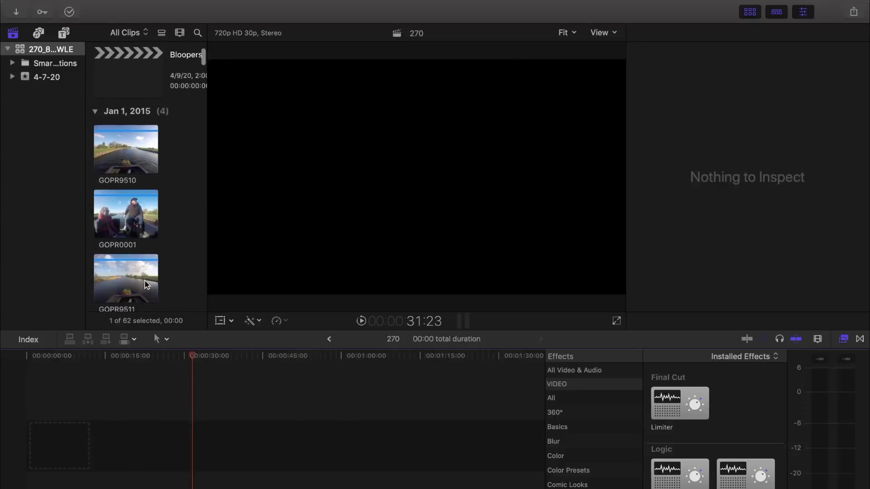
scroll(146, 284, "up", 5)
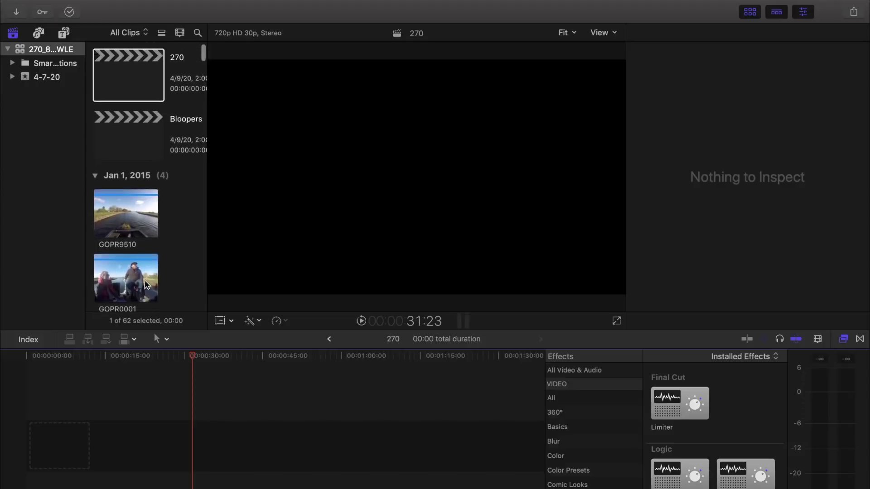
scroll(146, 285, "up", 1)
left_click(131, 210)
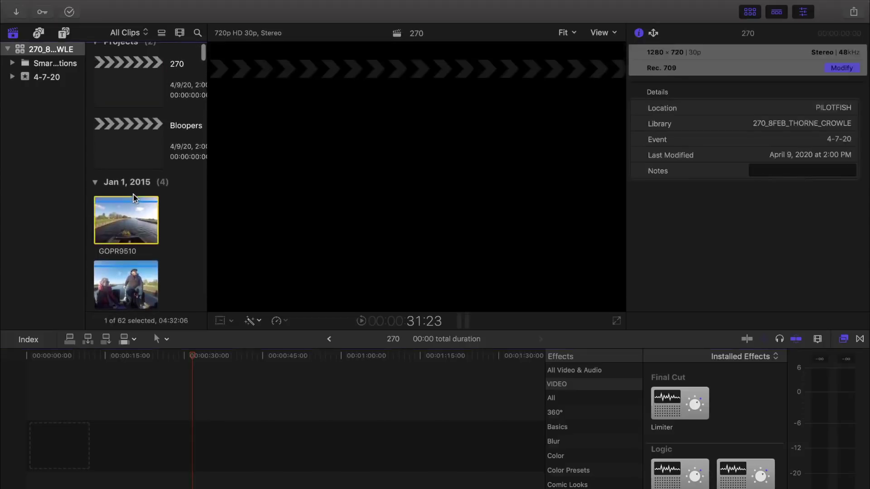
left_click_drag(130, 214, 23, 443)
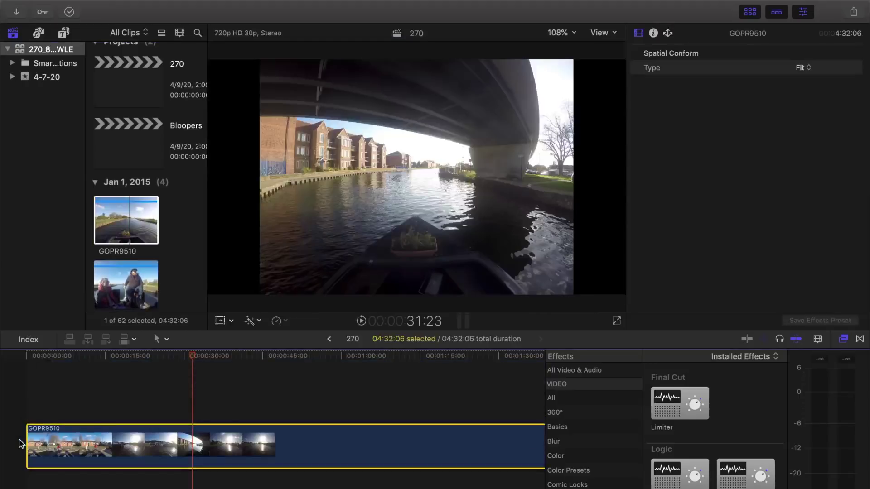
key("super+minus")
key("super+minus")
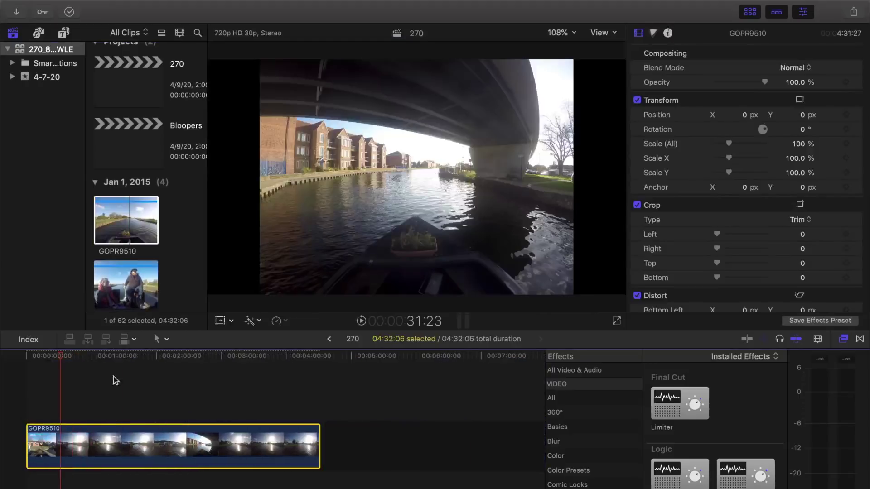
scroll(129, 274, "down", 5)
left_click(123, 233)
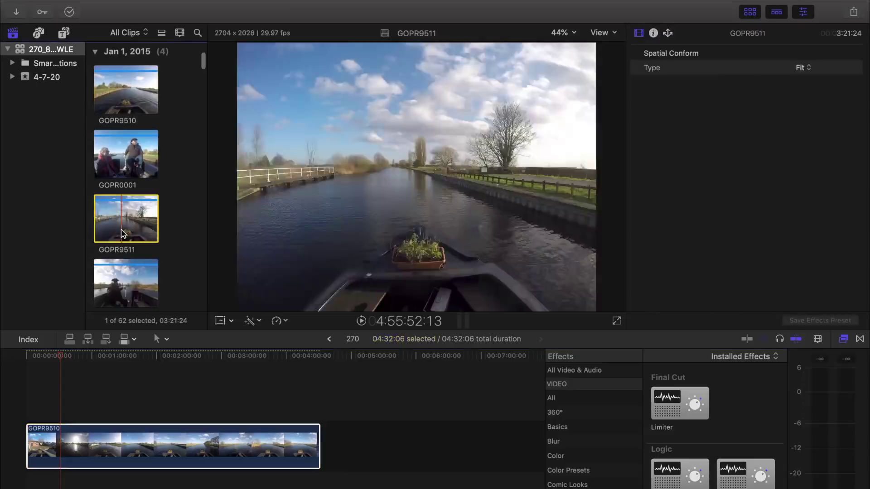
left_click_drag(122, 233, 340, 450)
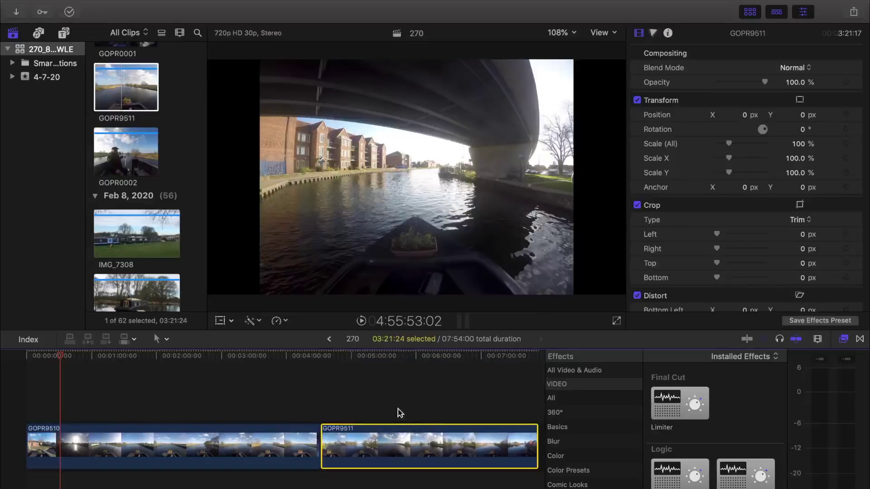
Play the joined footage from the start, skipping ahead past 4:32 to near the end.
left_click(32, 404)
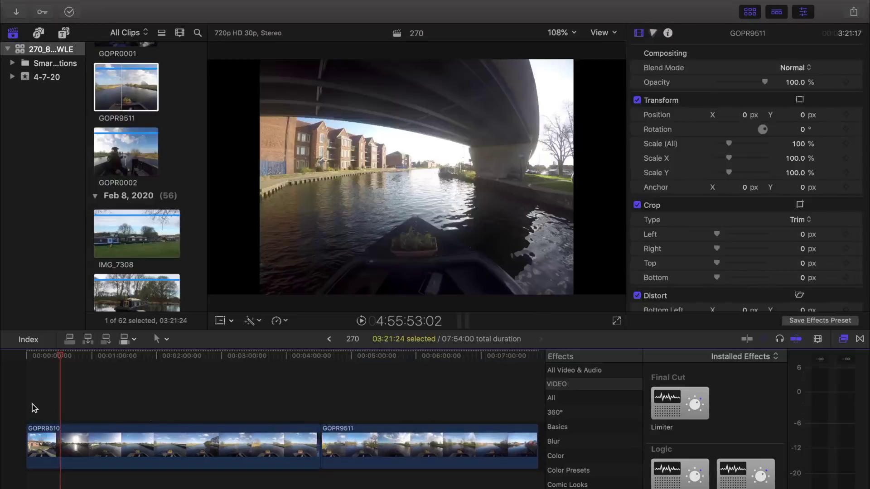
key("Home")
key("space")
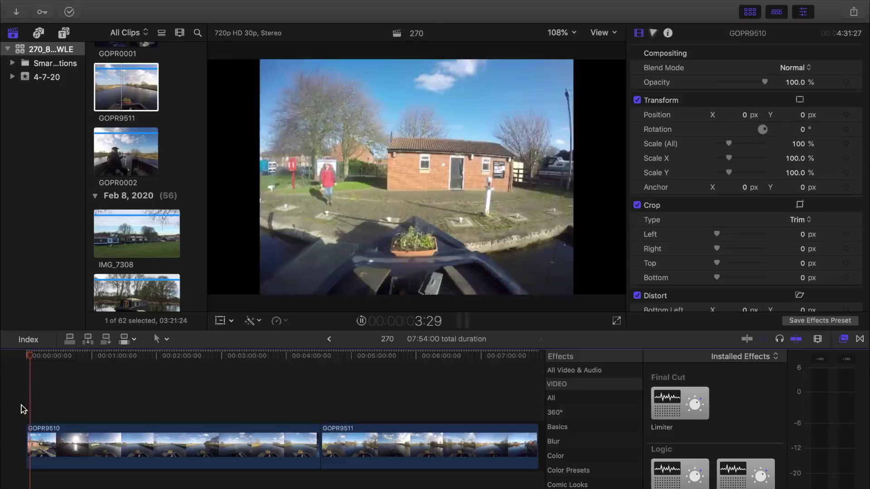
left_click(309, 411)
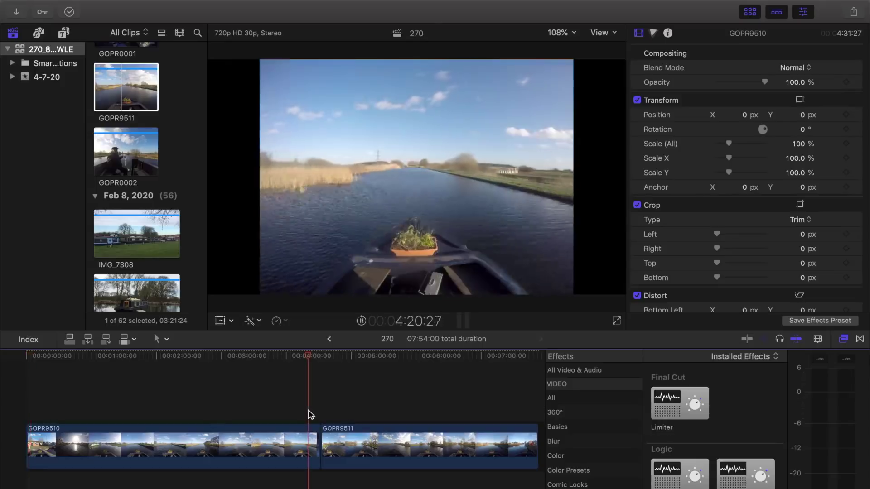
left_click(318, 411)
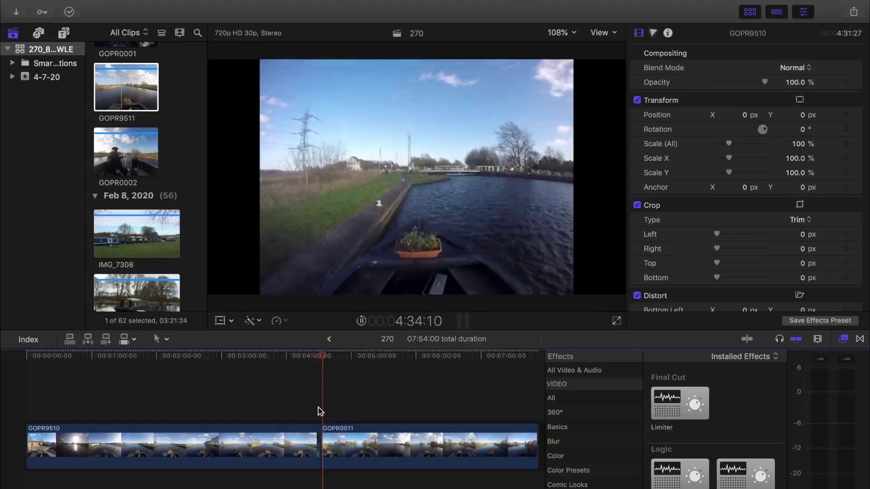
left_click(494, 411)
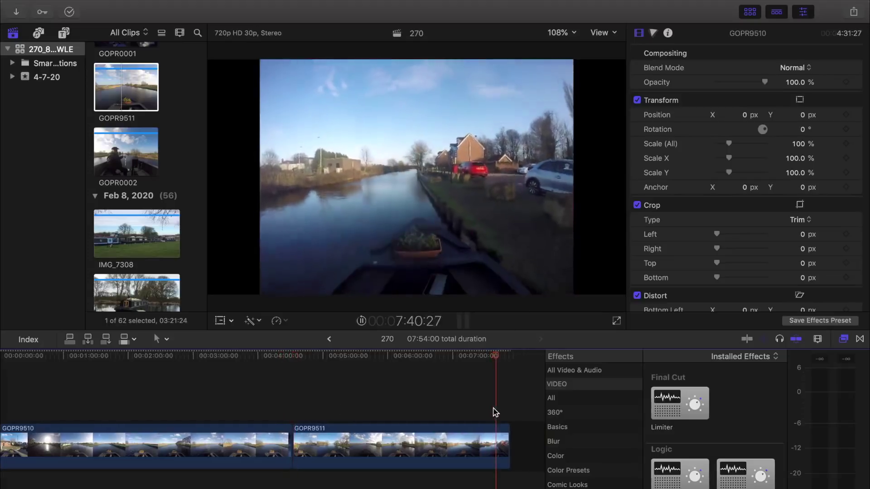
key("space")
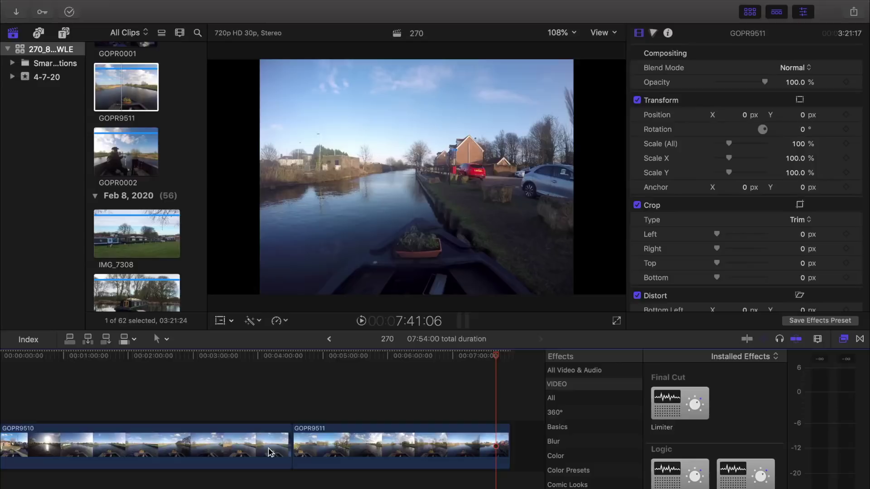
scroll(269, 452, "left", 2)
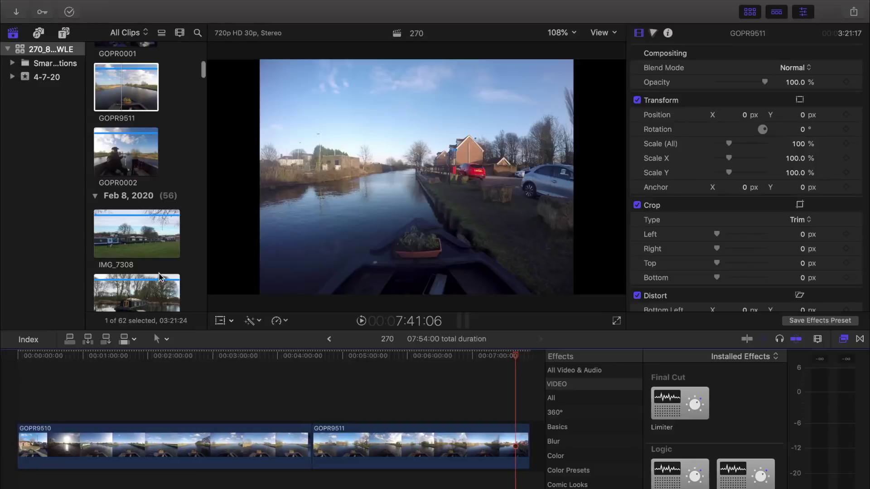
Connect GOPR0001 above GOPR9510 at the start of the timeline.
scroll(160, 276, "down", 5)
scroll(160, 277, "down", 1)
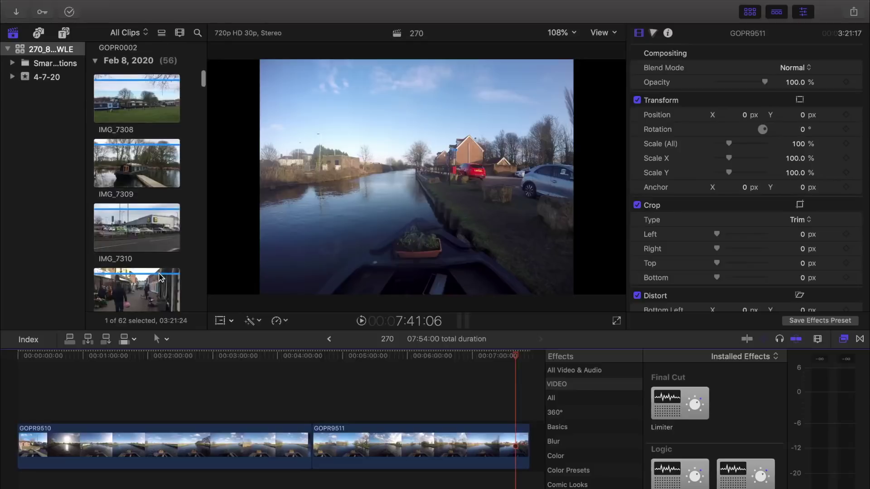
scroll(143, 229, "down", 5)
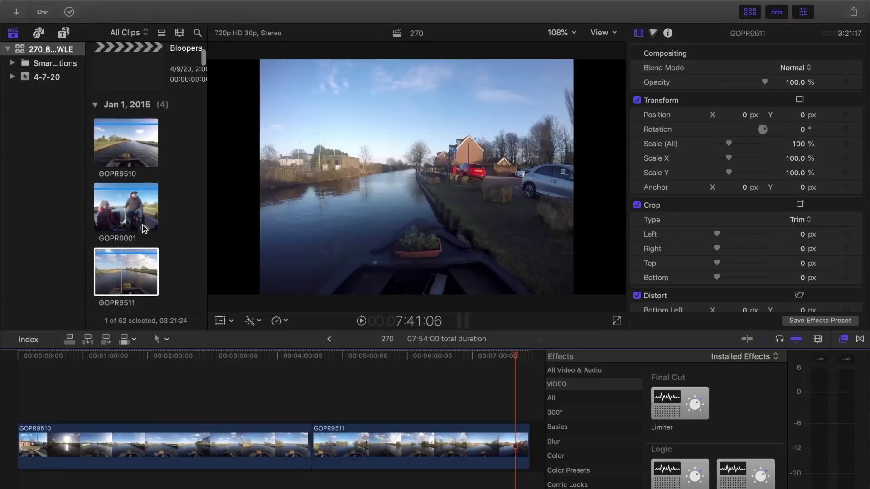
left_click(127, 200)
key("q")
Connect GOPR0002 above GOPR9511 and fit the timeline into view.
scroll(121, 271, "down", 5)
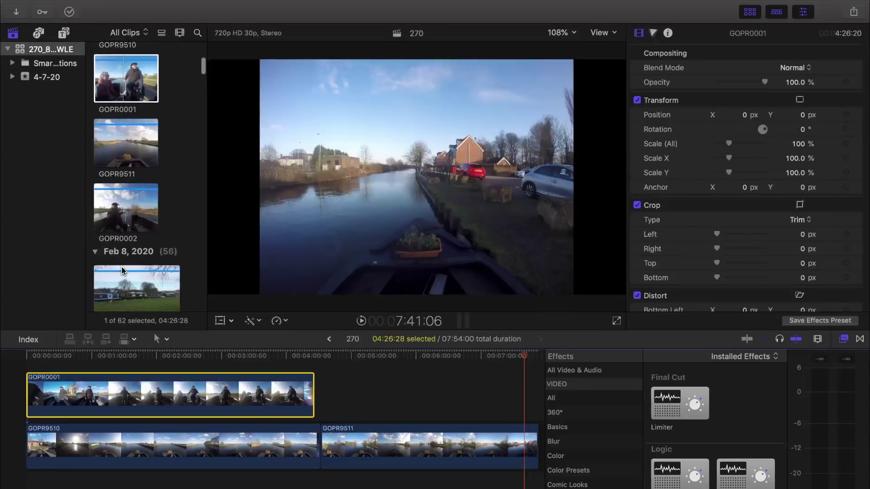
left_click(126, 221)
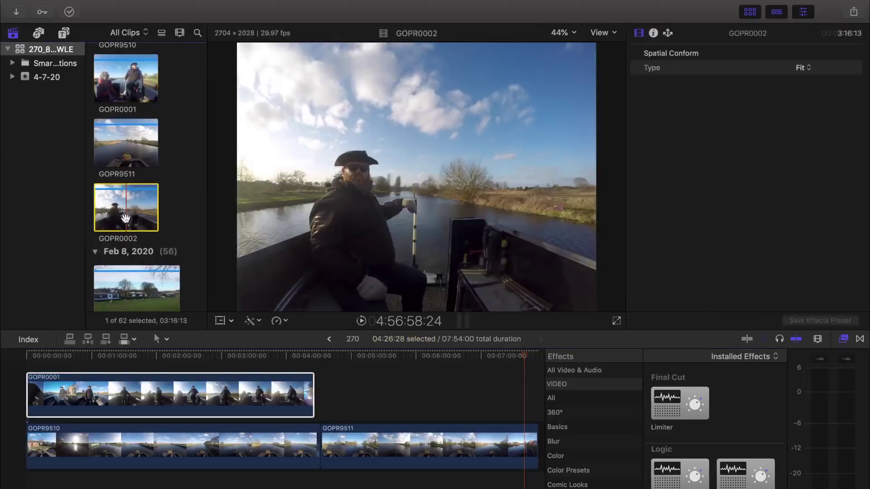
left_click(28, 368)
key("super+equal")
key("super+equal")
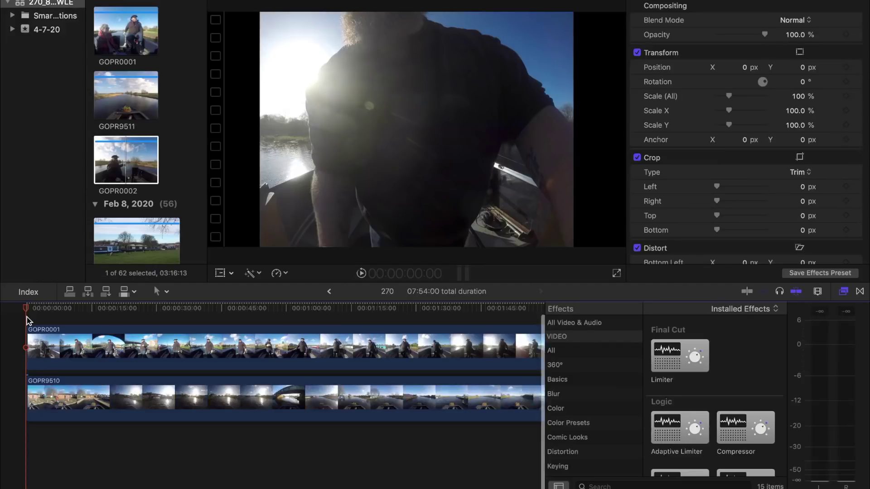
scroll(27, 320, "right", 10)
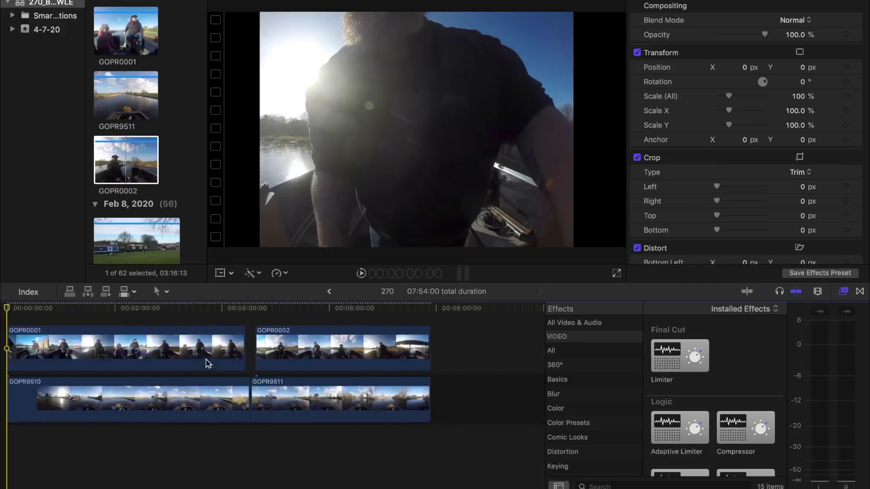
left_click(214, 401)
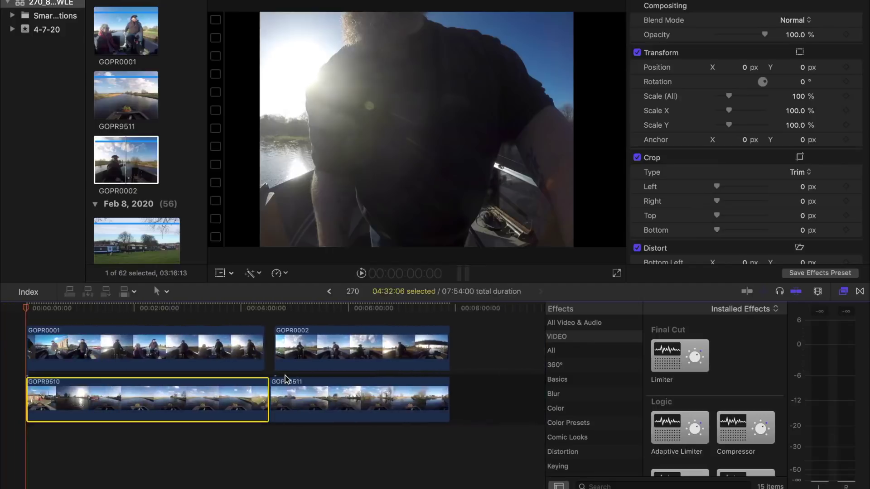
Set Scale (All) to 140% for all four timeline clips.
key("super+a")
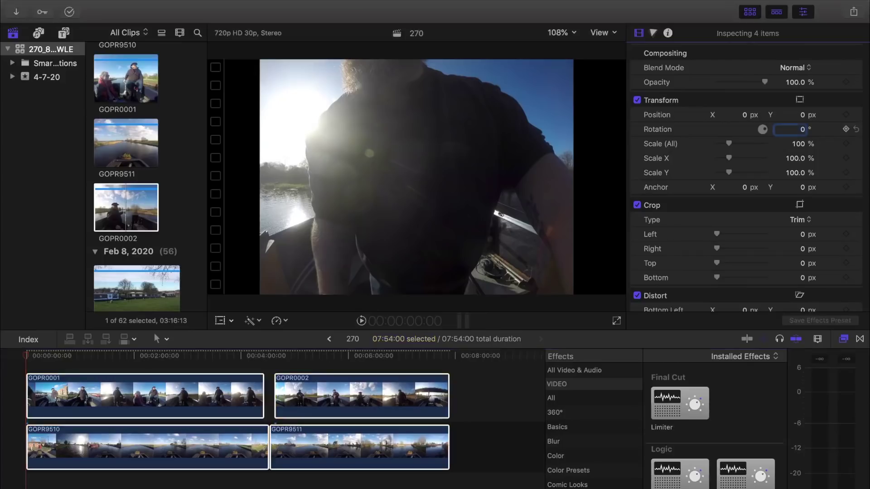
left_click(792, 147)
type("140")
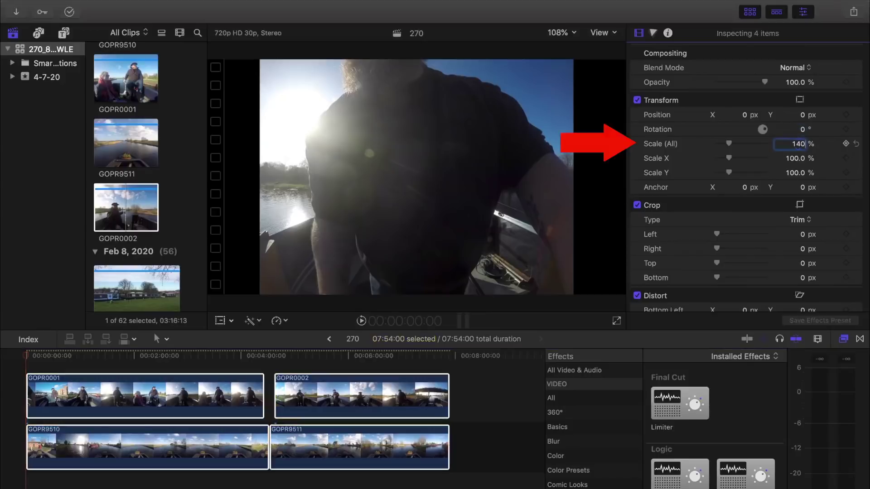
key("Return")
Preview the scaled footage around 1:22 and six minutes, then return to the start.
left_click(100, 357)
key("space")
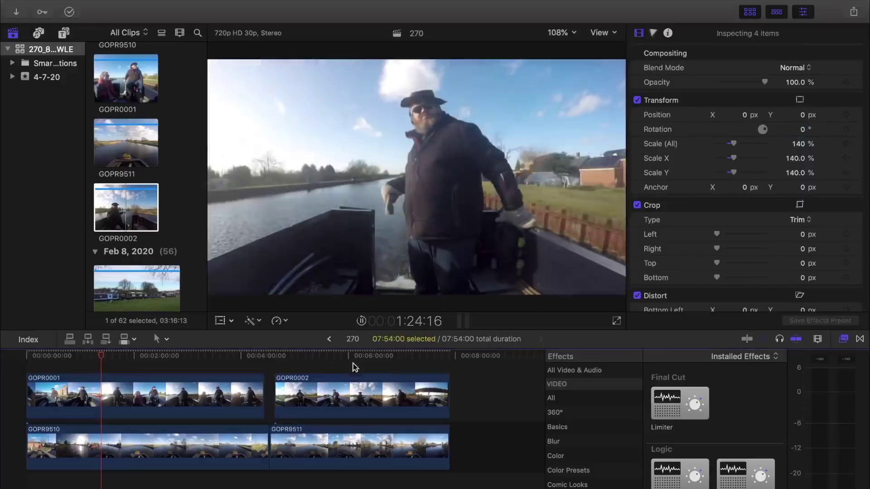
left_click(353, 366)
left_click(152, 373)
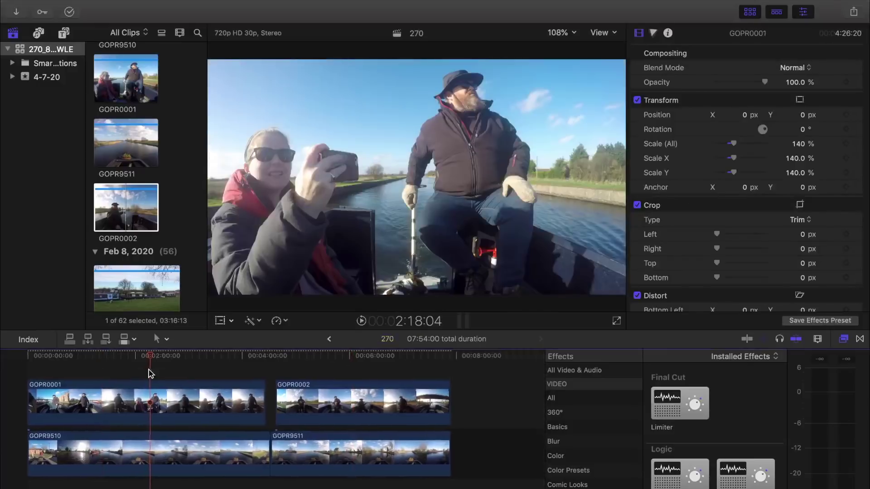
left_click(22, 378)
key("super+equal")
key("super+equal")
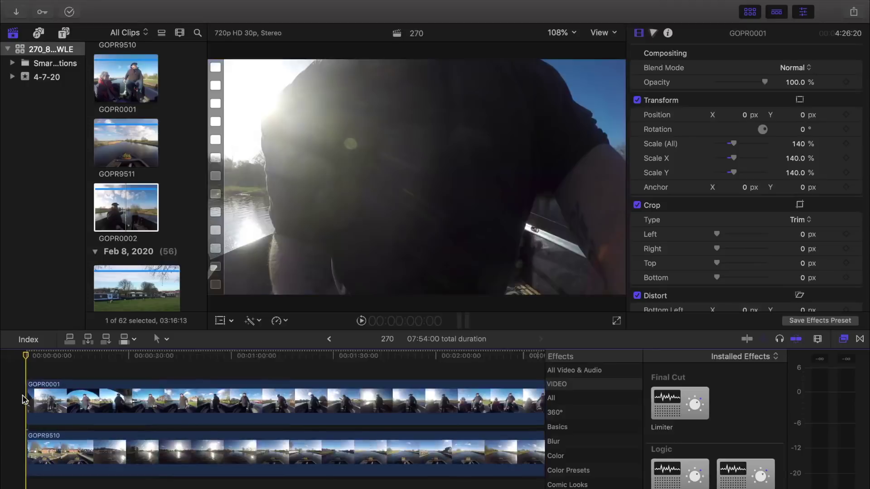
Re-enable the GOPR0001 overlay and find the 15:03 frame.
left_click(59, 389)
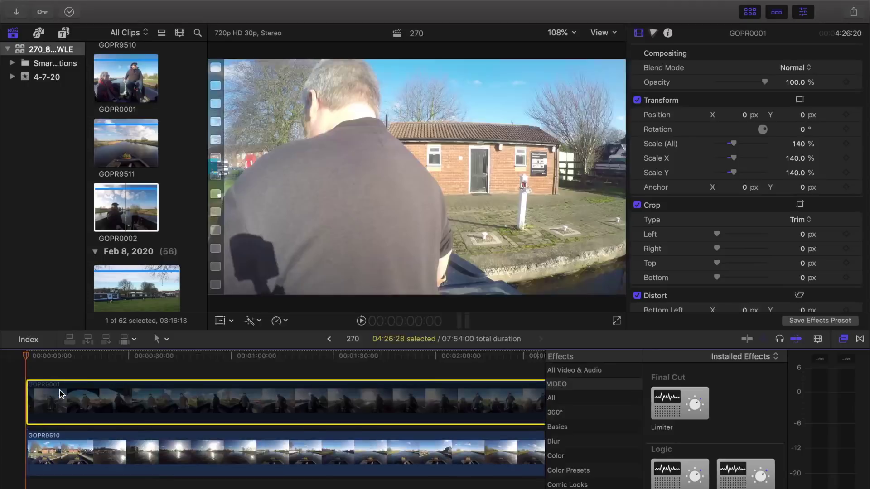
key("space")
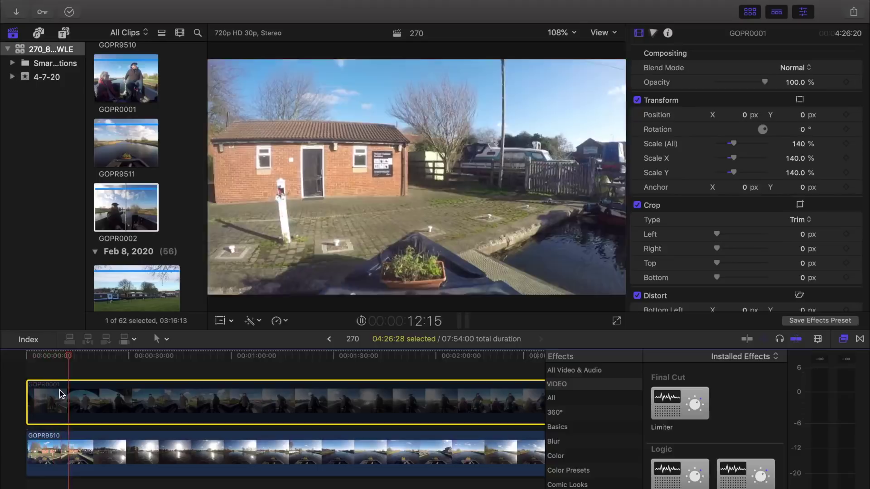
left_click(66, 399)
key("v")
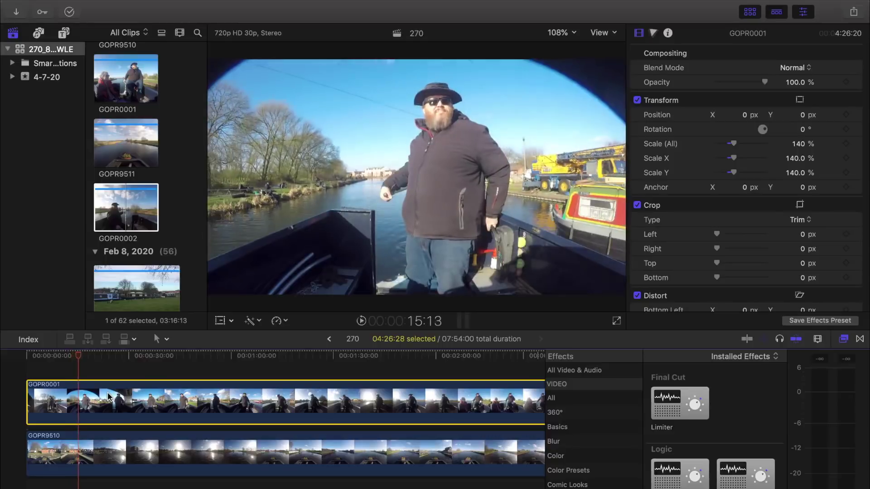
key("j")
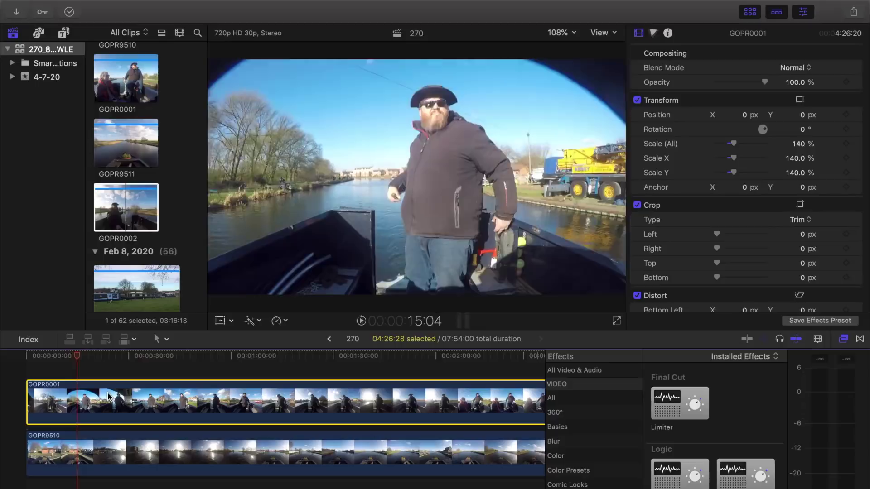
key("j")
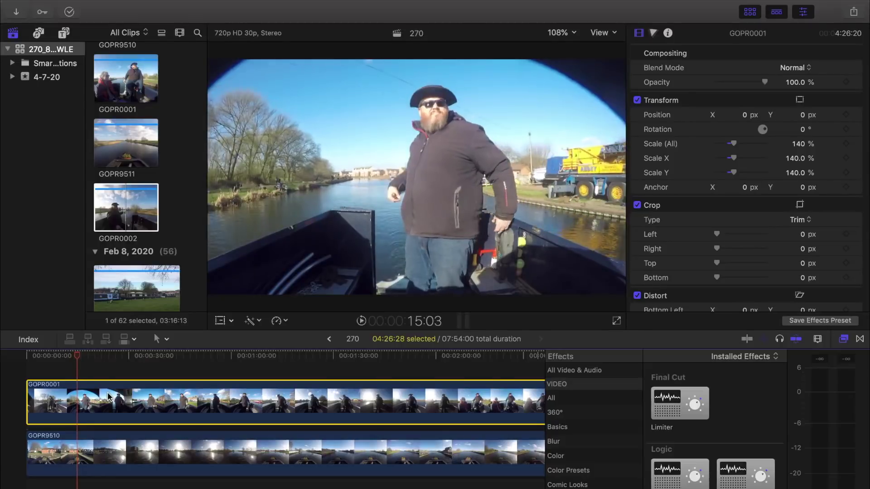
Blade GOPR0001 at 15:03, delete the first piece, and drag the remainder's start earlier.
key("b")
left_click(78, 404)
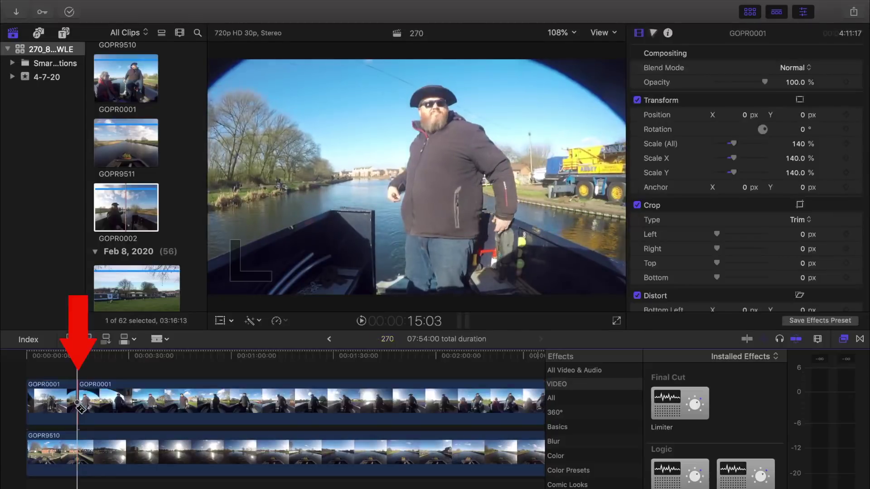
left_click(58, 408)
left_click(59, 408)
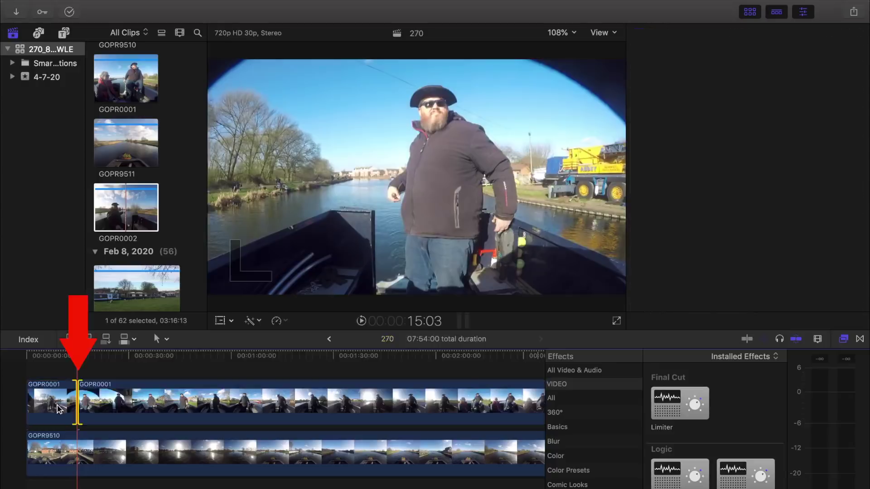
key("Delete")
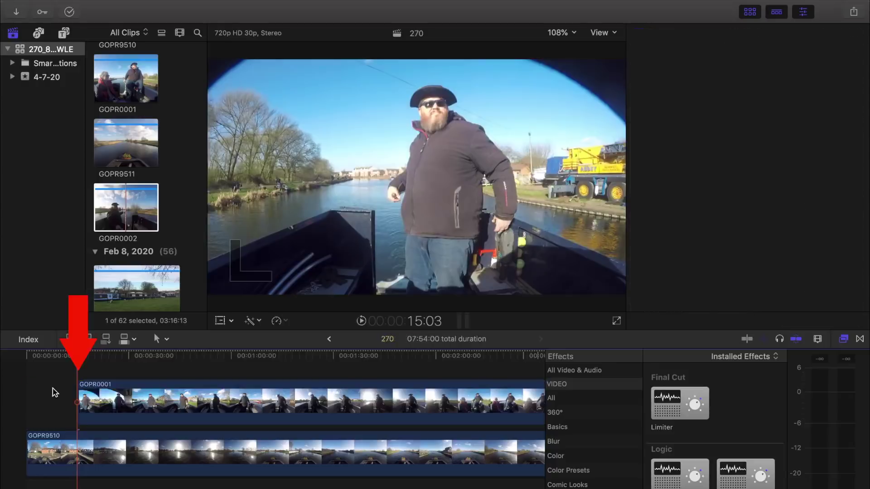
left_click(101, 391)
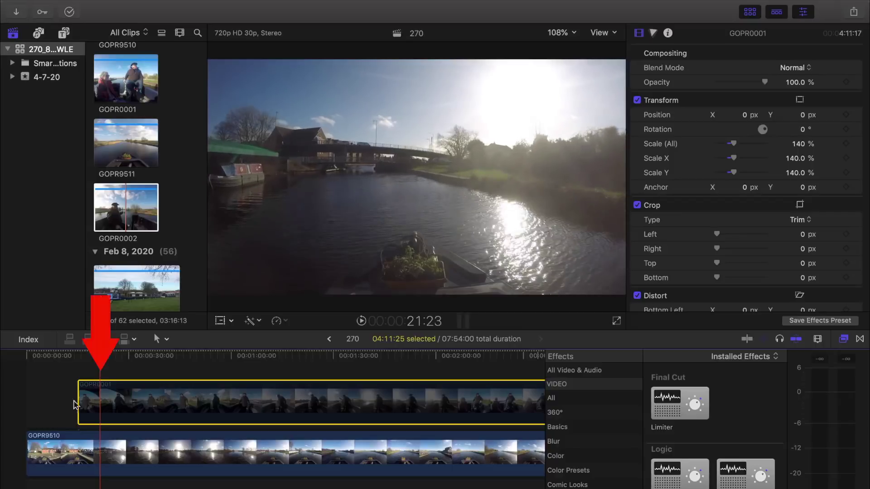
left_click_drag(87, 406, 22, 393)
left_click(21, 390)
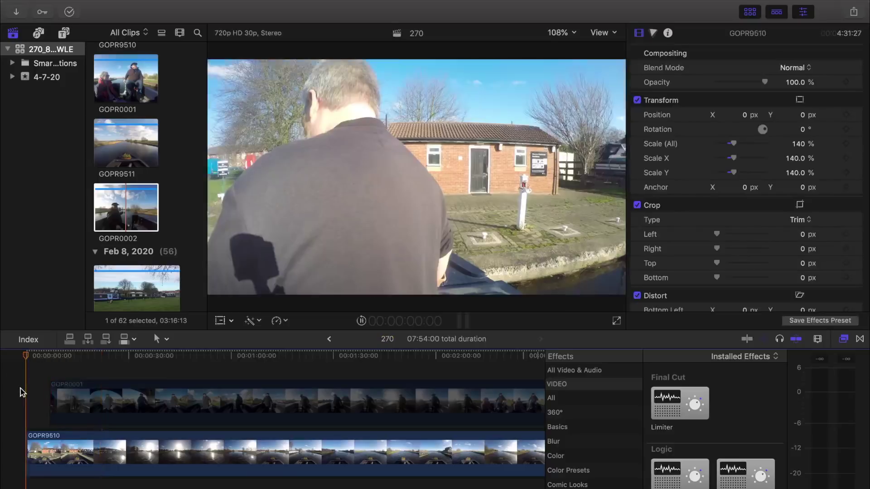
key("space")
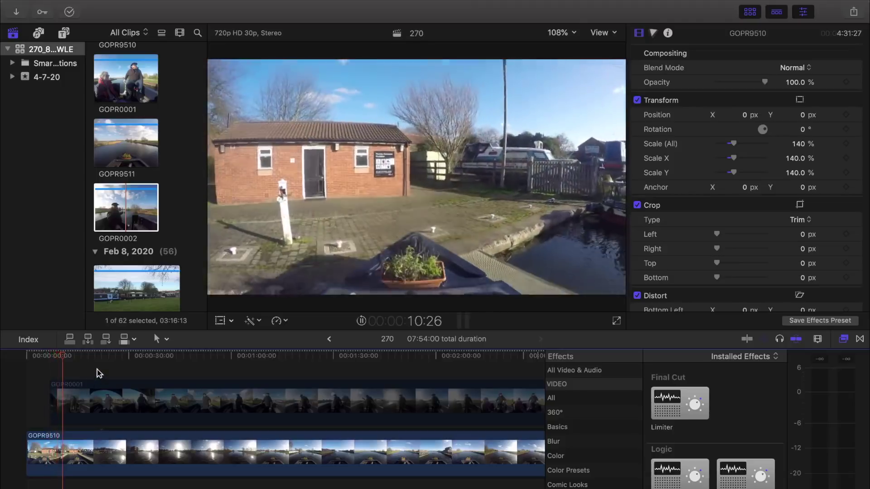
key("l")
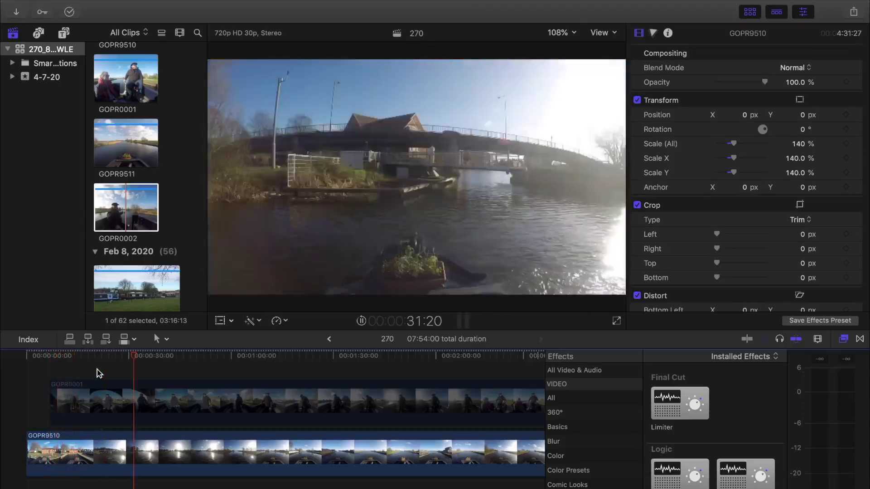
key("k")
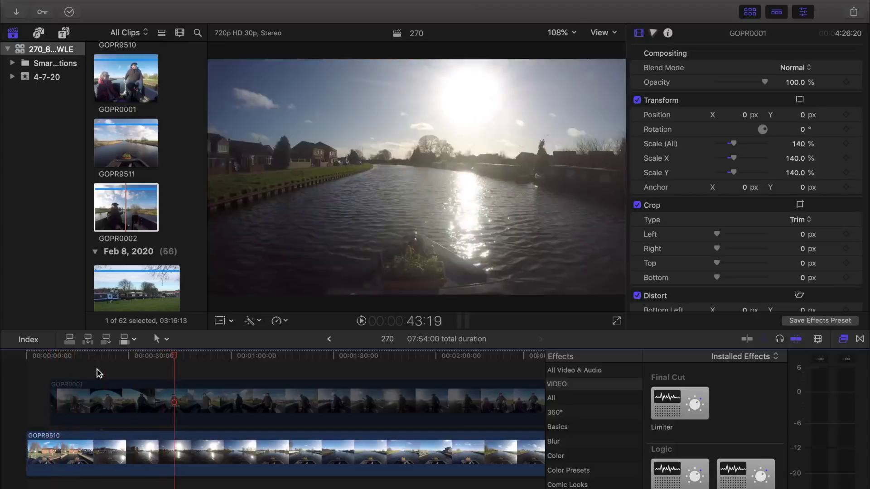
left_click(192, 393)
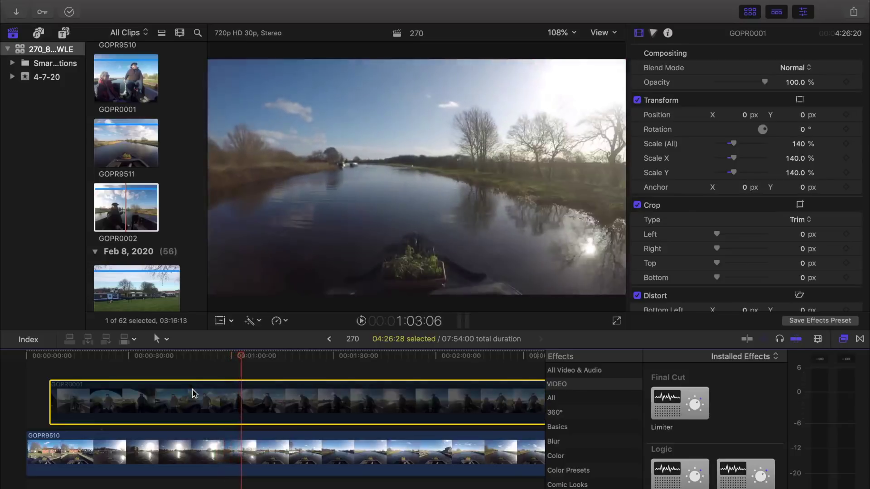
Trim the end of GOPR0001 shorter and play back from the edit point.
scroll(199, 395, "right", 15)
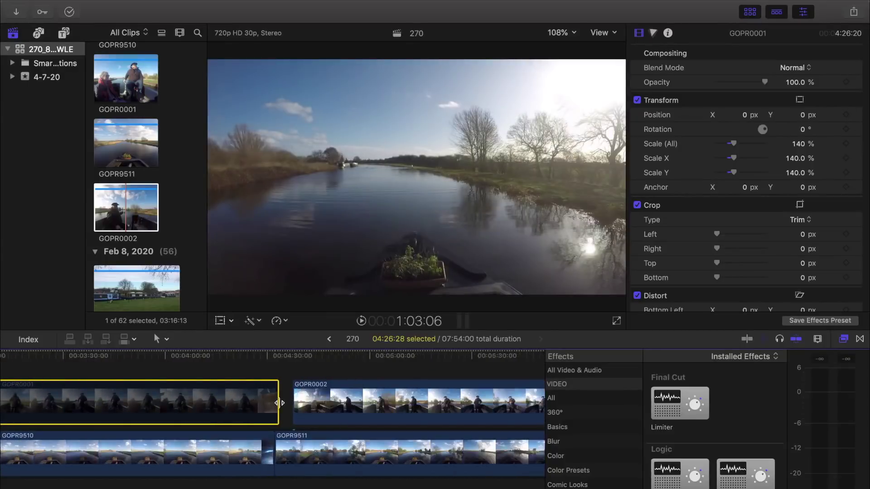
left_click_drag(278, 402, 278, 402)
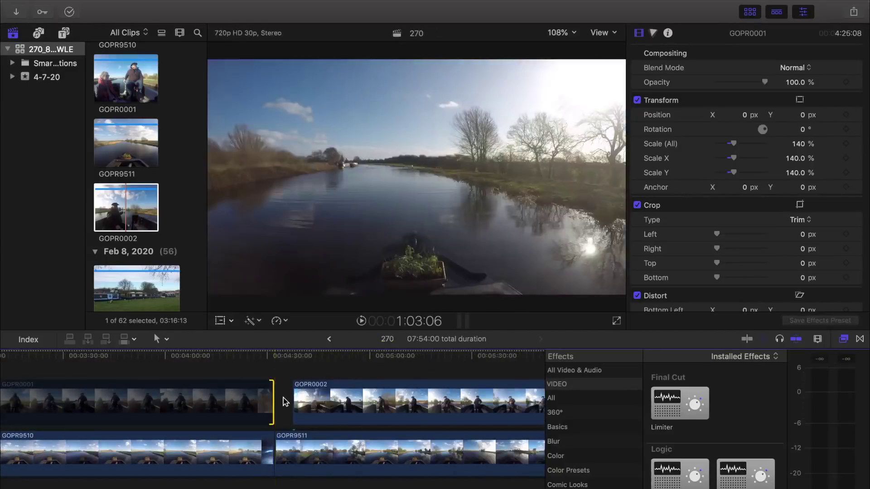
left_click(279, 382)
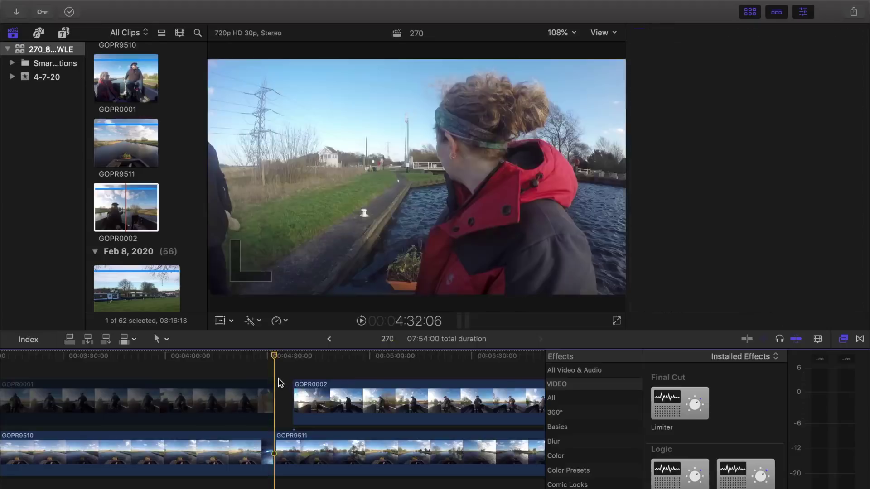
key("space")
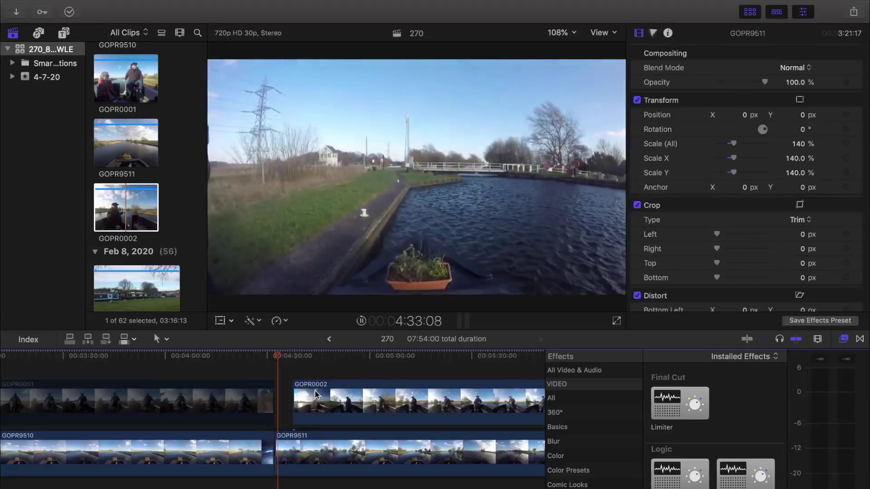
Trim the start of GOPR0002 to the playhead near 4:30.
left_click(315, 394)
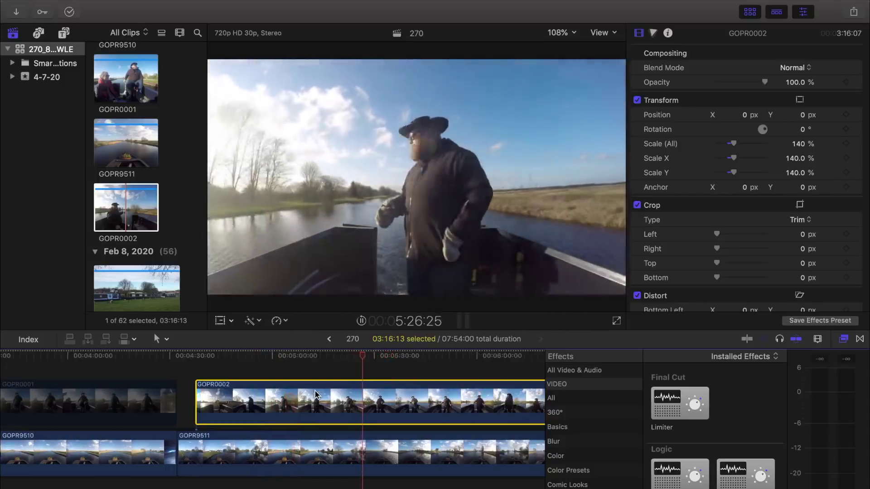
left_click(197, 368)
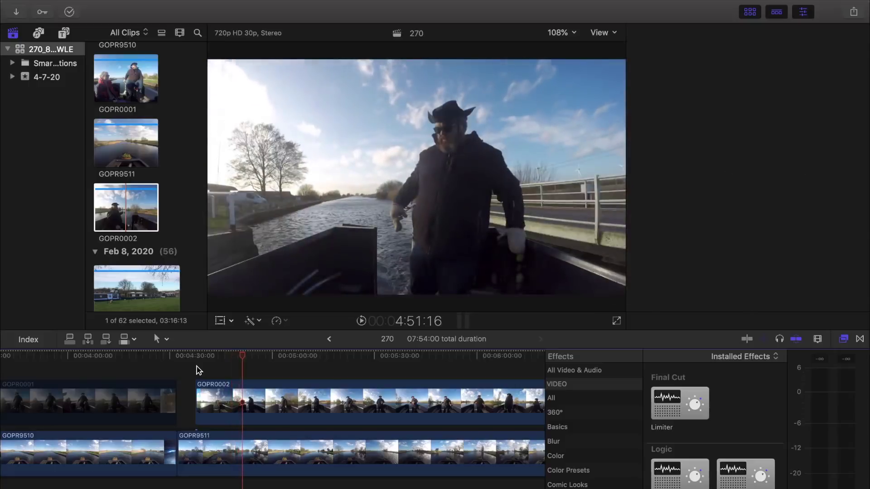
key("Left")
key("Left")
key("Left")
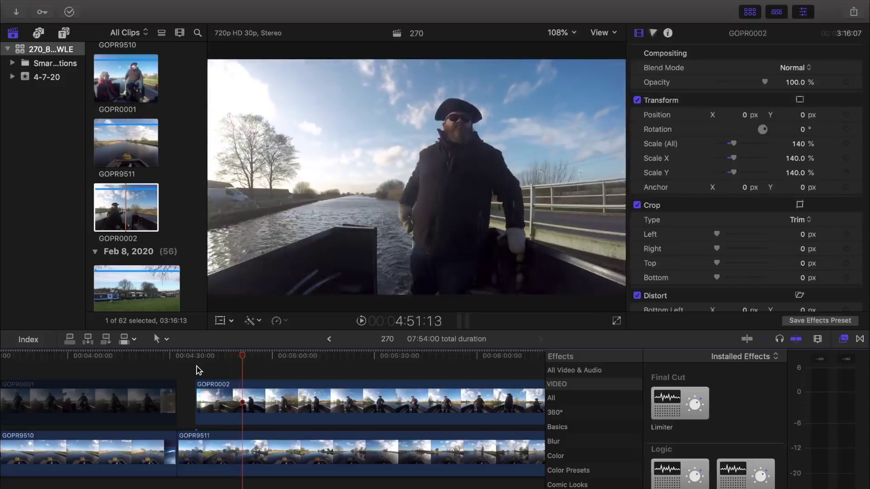
key("Left")
key("Left")
key("Left")
key("Left")
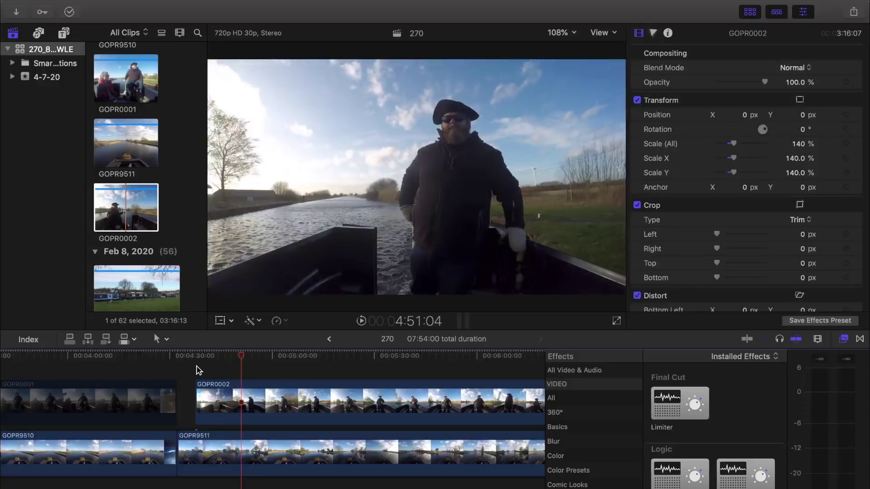
key("Right")
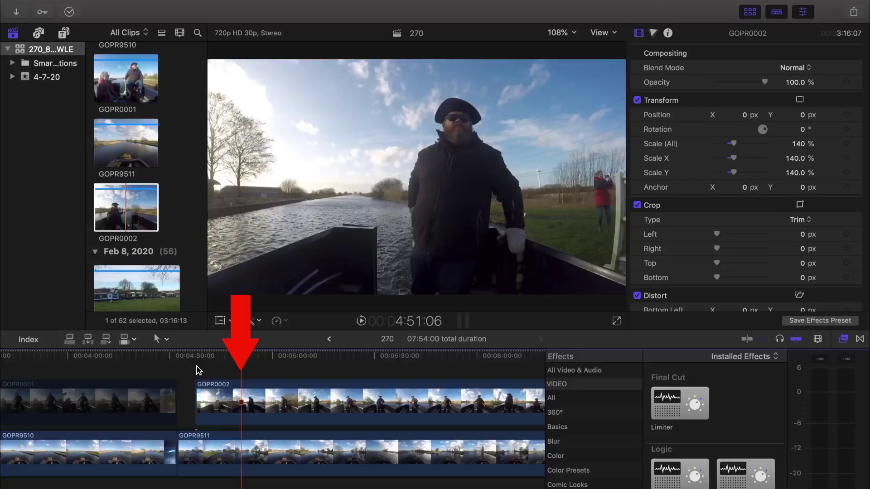
left_click_drag(201, 392, 242, 394)
left_click(256, 399)
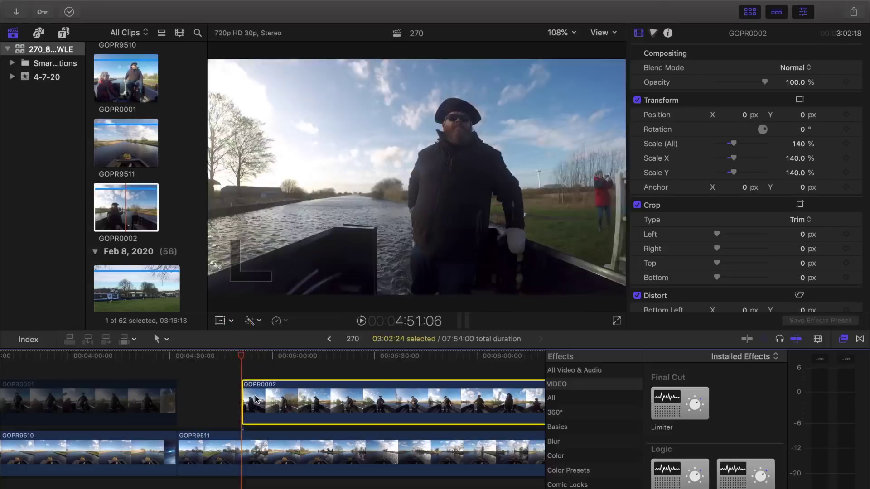
Slide GOPR0002 earlier to close the gap, play back the cut, and return to the start.
left_click(219, 398)
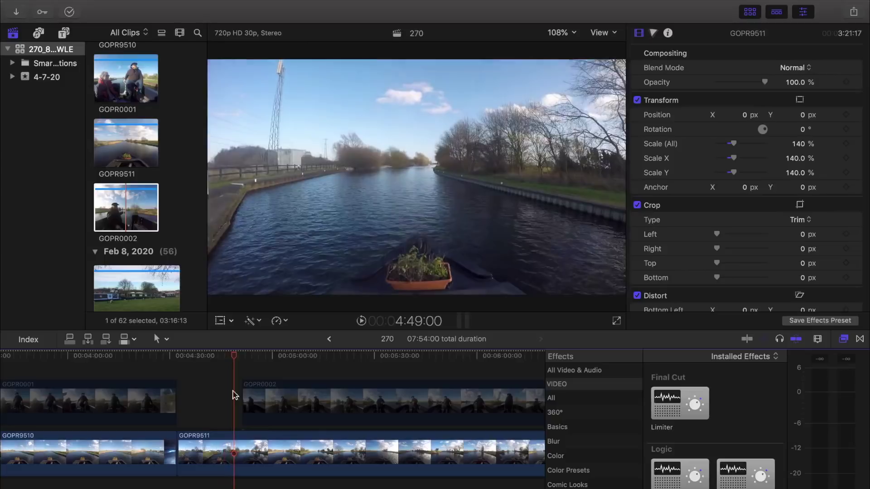
left_click_drag(250, 394, 181, 401)
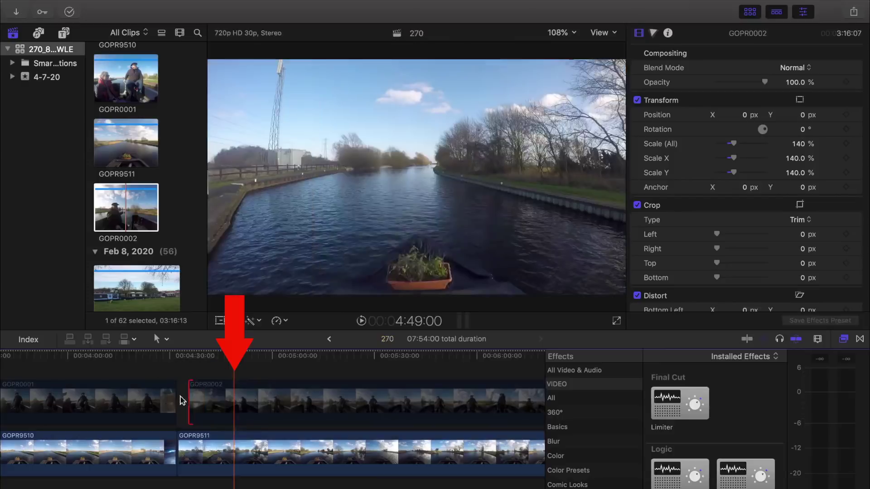
left_click(197, 372)
key("space")
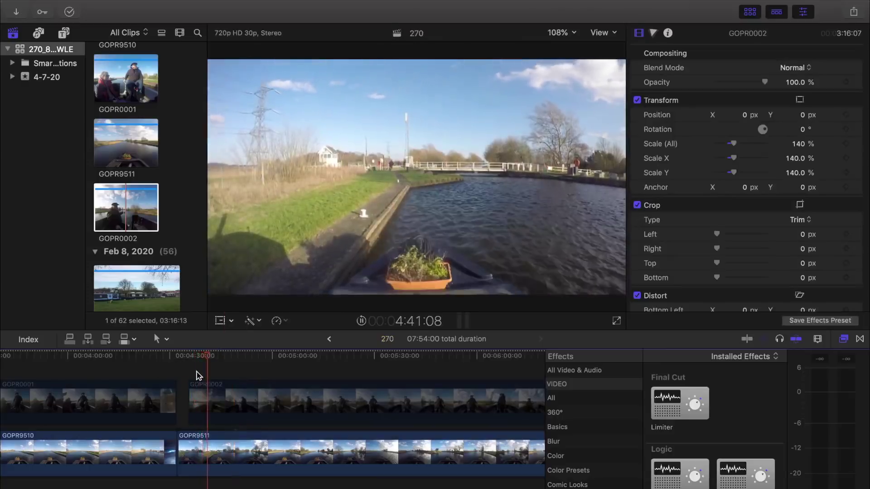
scroll(197, 376, "left", 10)
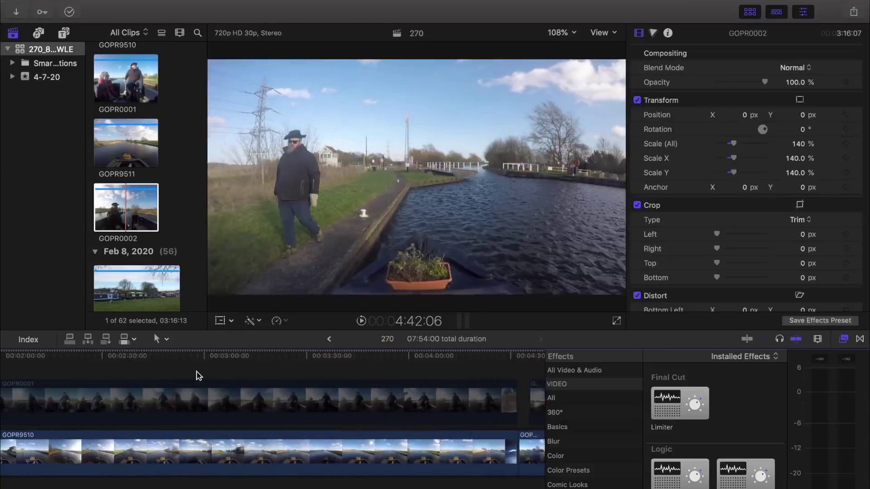
scroll(197, 376, "down", 8)
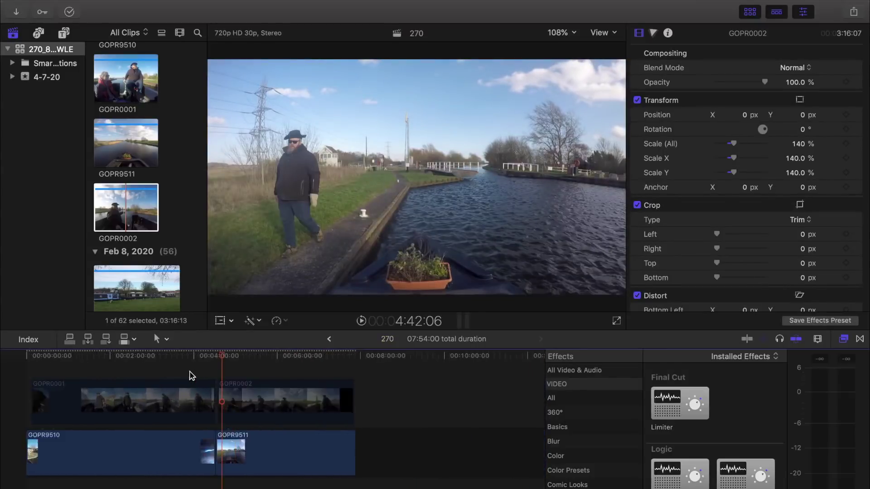
scroll(289, 384, "up", 4)
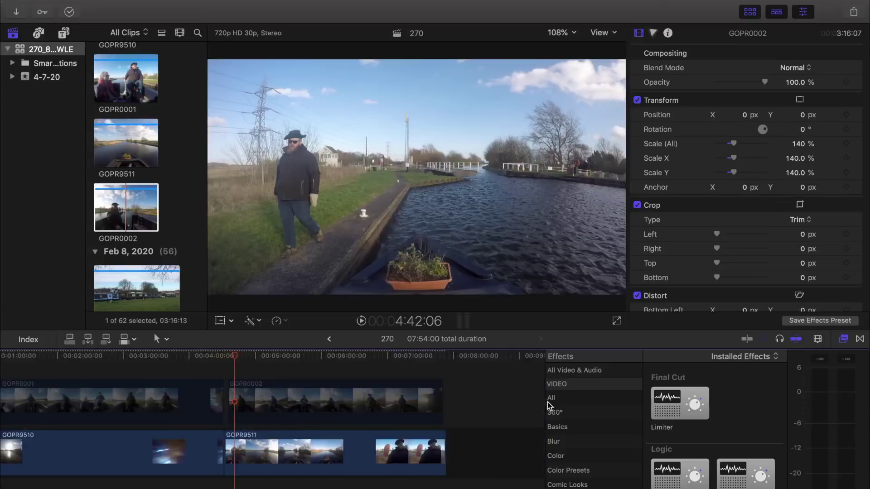
scroll(355, 381, "left", 3)
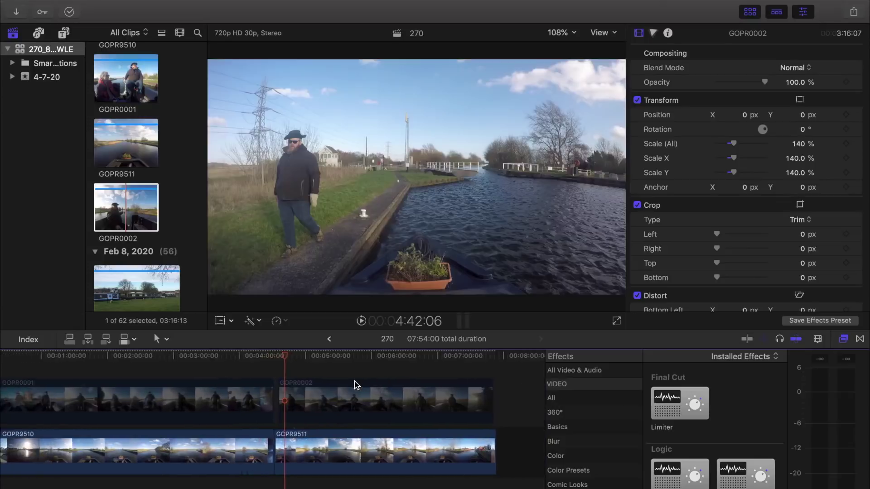
scroll(354, 381, "left", 3)
left_click(20, 380)
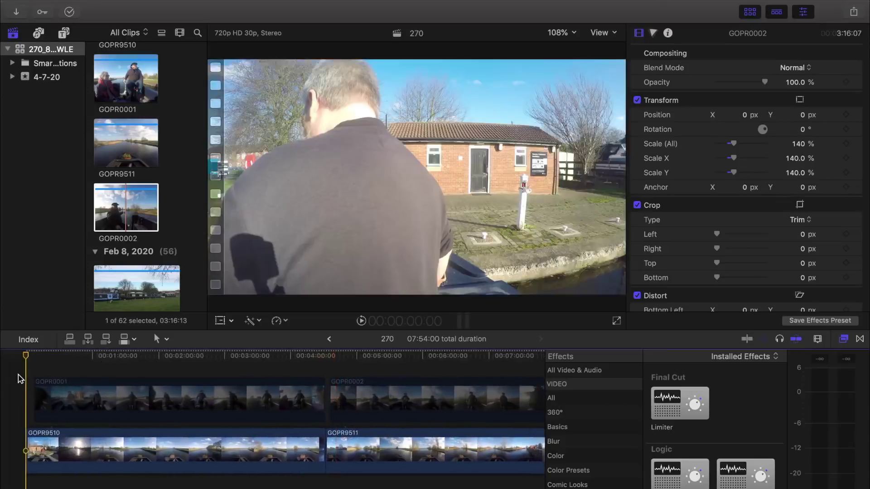
key("super+equal")
Preview B-roll clips IMG_7308 through IMG_7311 in the browser.
scroll(126, 243, "down", 2)
left_click(126, 244)
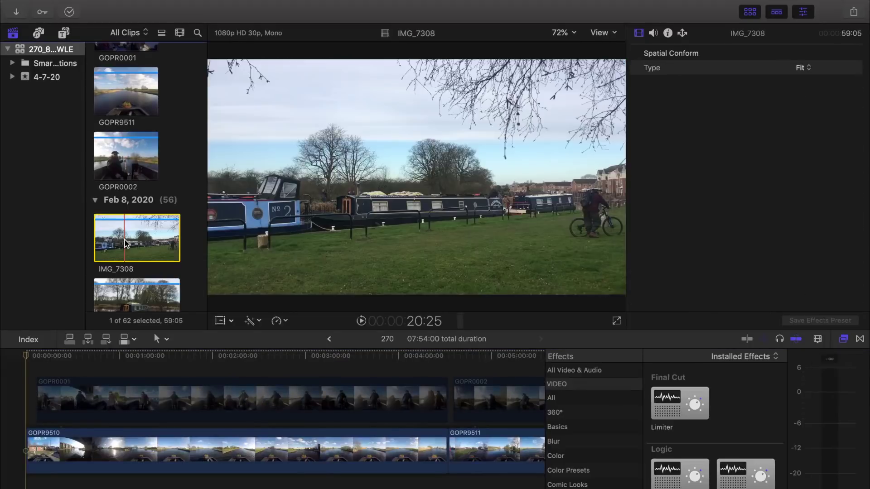
scroll(126, 244, "down", 2)
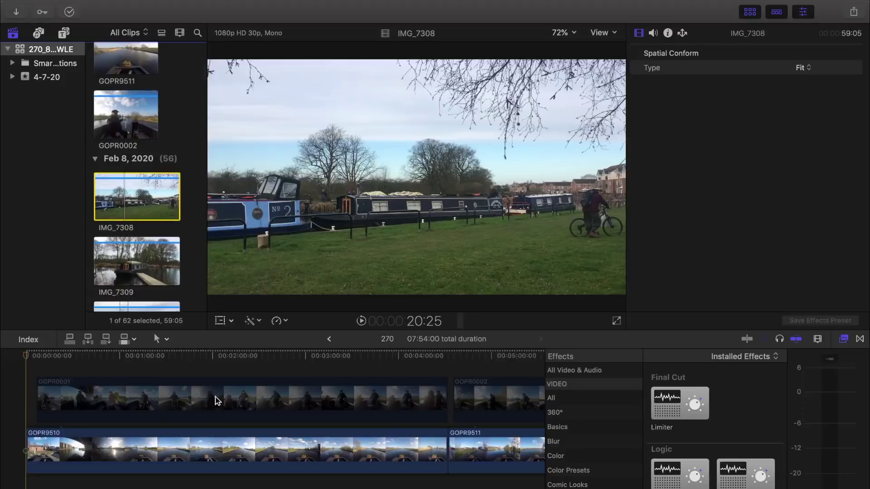
key("space")
scroll(135, 144, "up", 10)
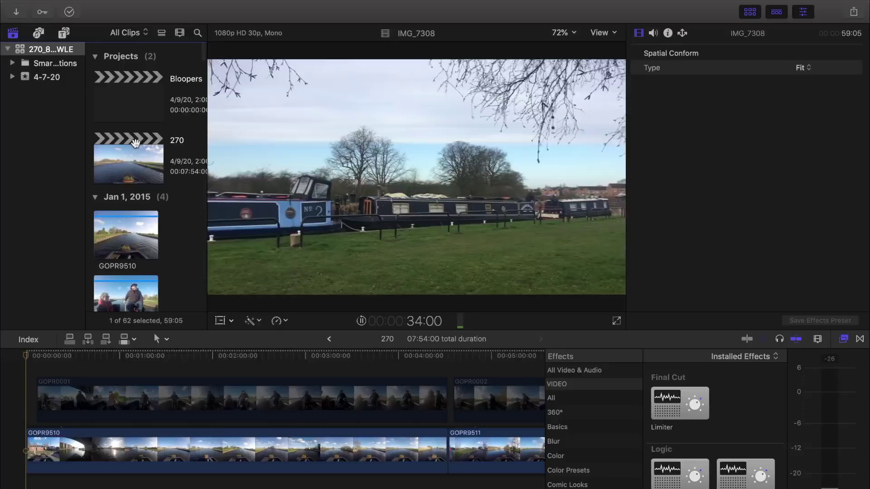
scroll(135, 143, "down", 15)
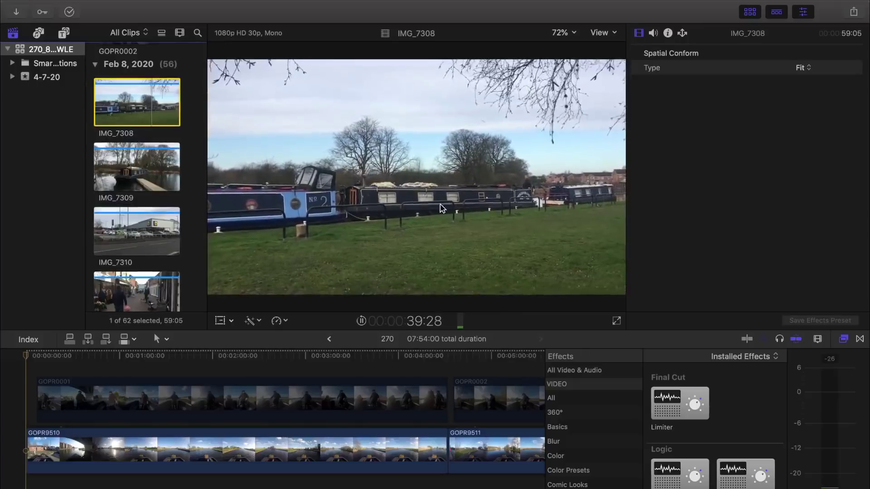
left_click(128, 178)
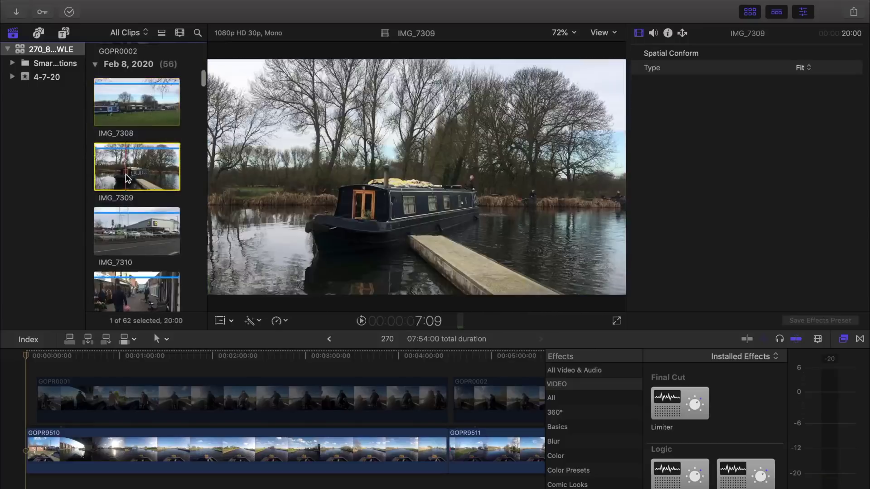
scroll(127, 178, "up", 2)
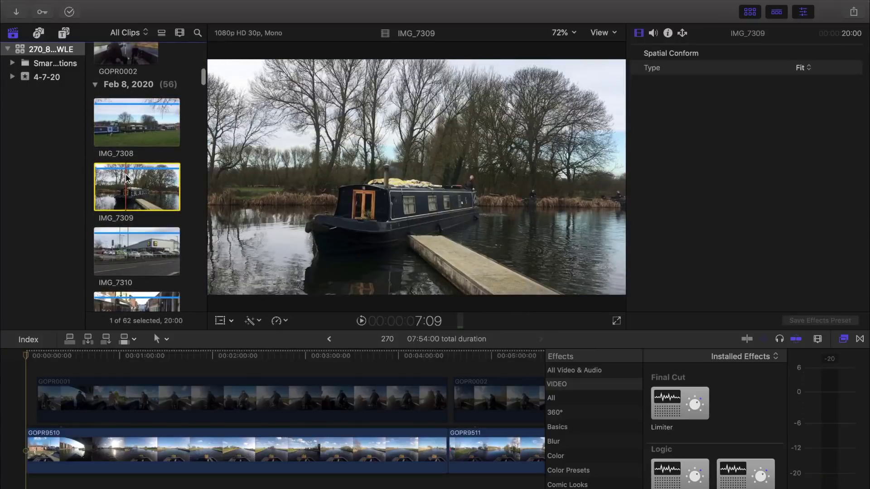
scroll(127, 178, "down", 2)
left_click(125, 206)
scroll(125, 206, "down", 5)
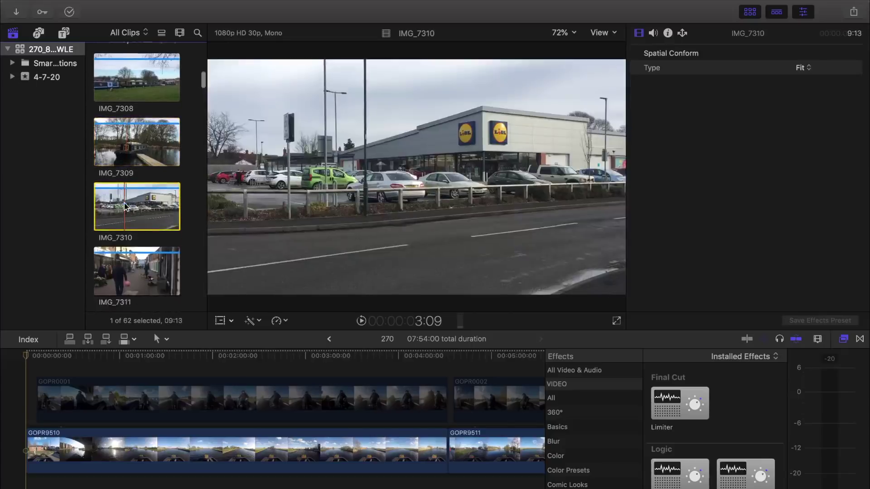
left_click(125, 206)
Select IMG_7312 back to IMG_7308 and drag the five clips to the timeline start.
scroll(129, 202, "down", 4)
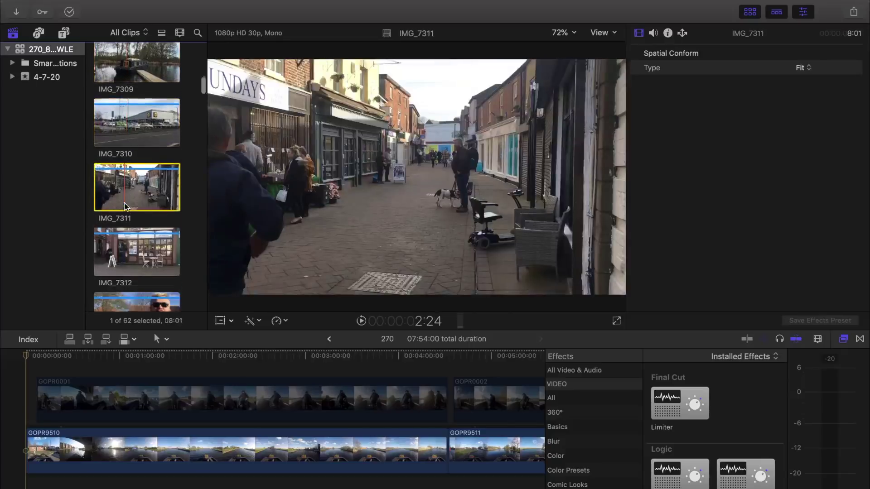
left_click(132, 198)
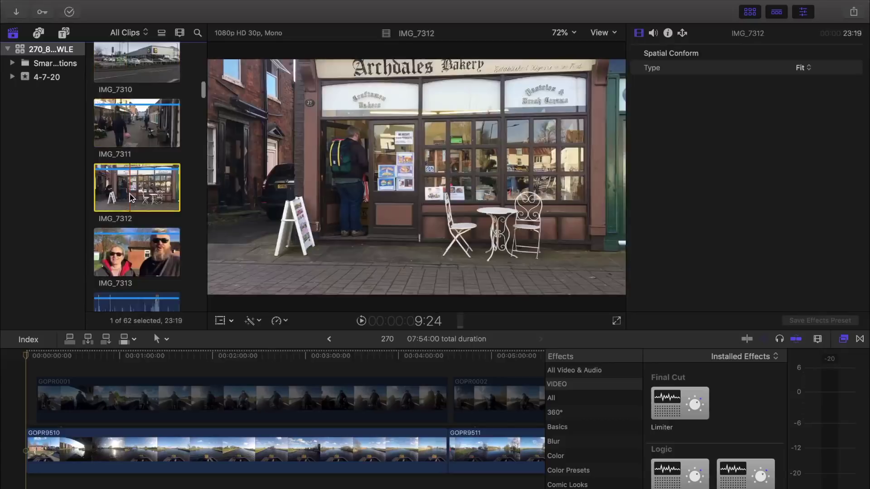
scroll(132, 198, "up", 10)
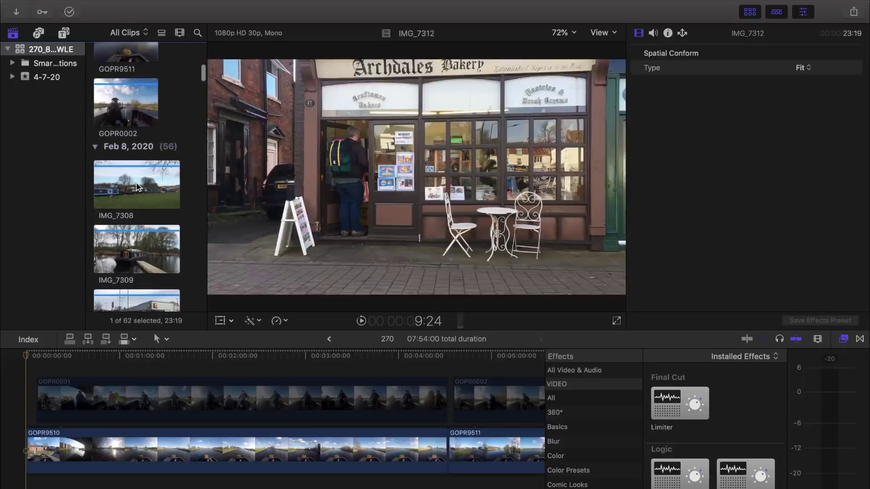
left_click(137, 186, "shift")
scroll(136, 184, "down", 5)
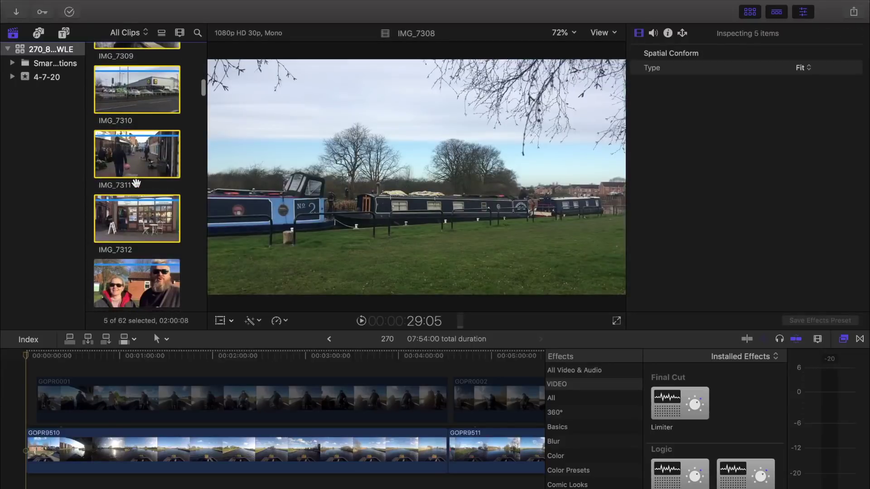
left_click_drag(143, 165, 9, 458)
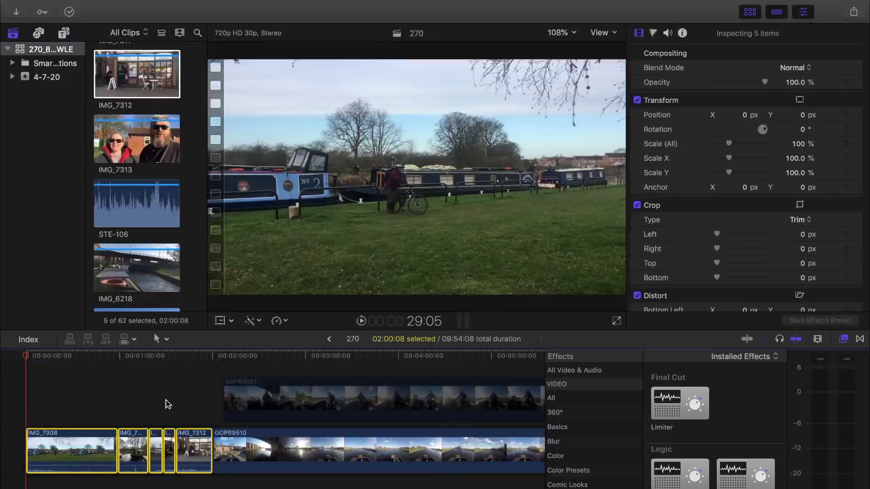
Load the IMG_7313 talking-head clip into the viewer and play it through to about 1:59.
left_click(202, 394)
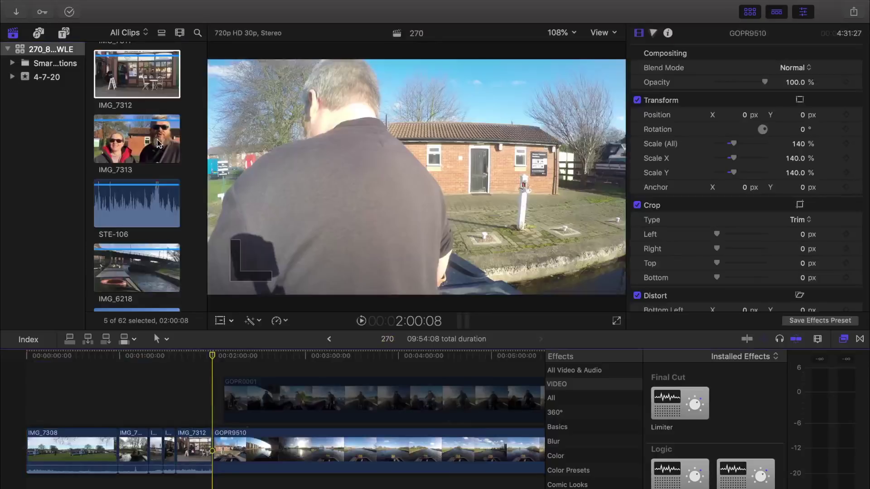
left_click(134, 135)
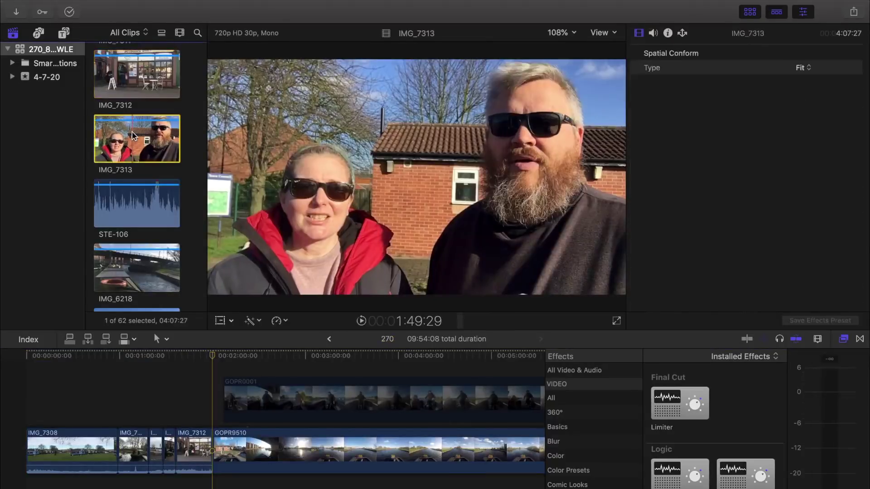
scroll(132, 132, "up", 5)
scroll(132, 127, "down", 5)
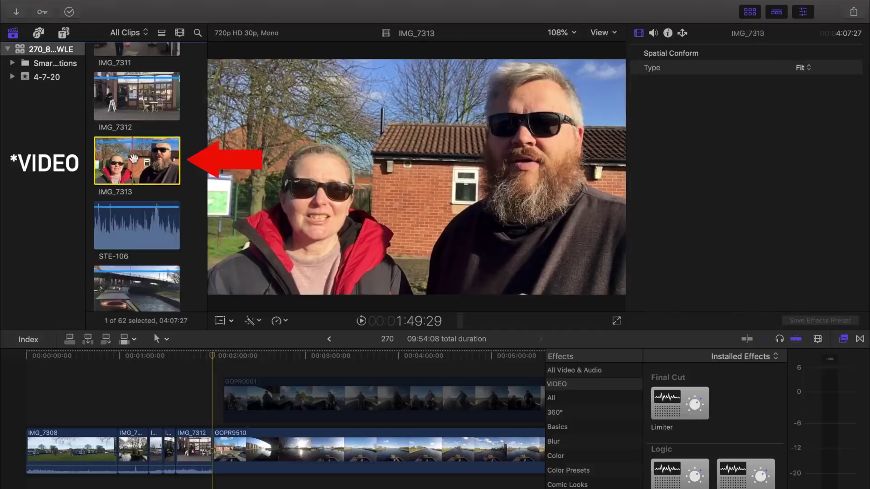
key("space")
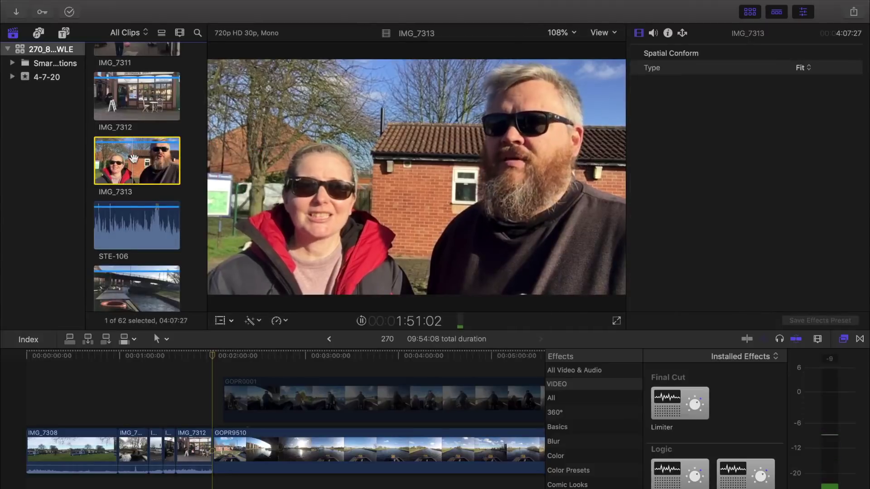
key("XF86AudioRaiseVolume")
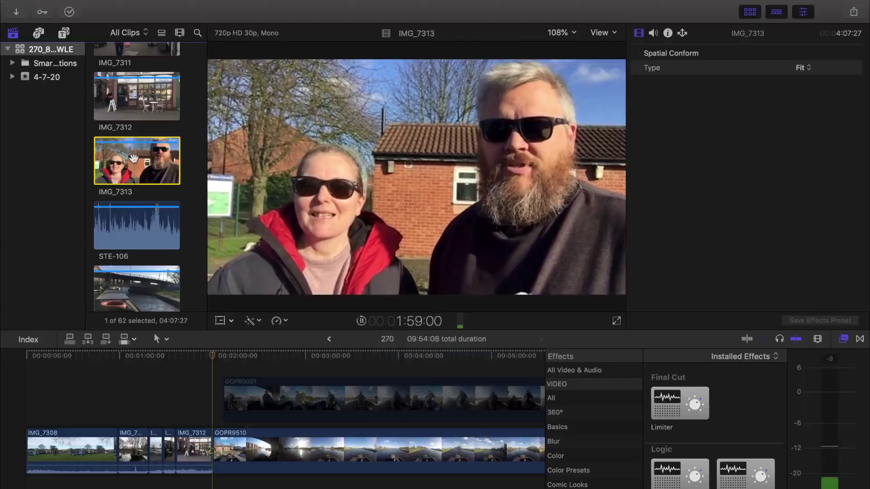
key("space")
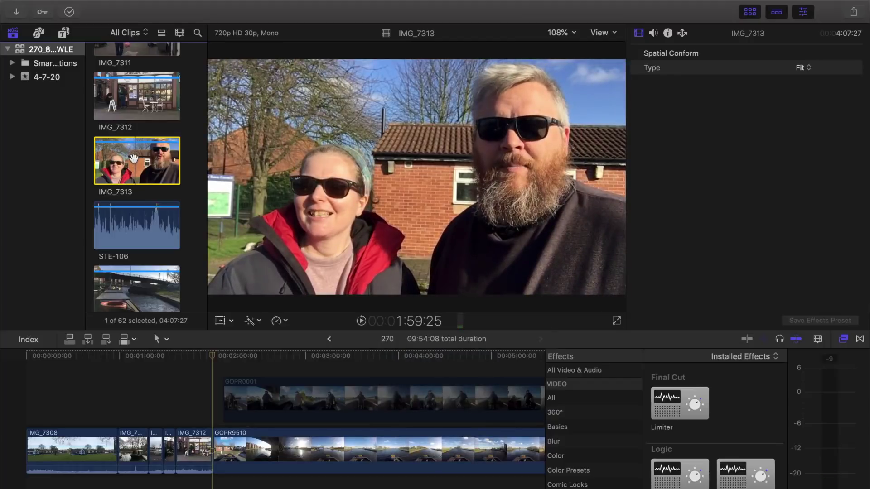
Compare the STE-106 audio recording against the IMG_7313 clip in the viewer.
left_click(131, 221)
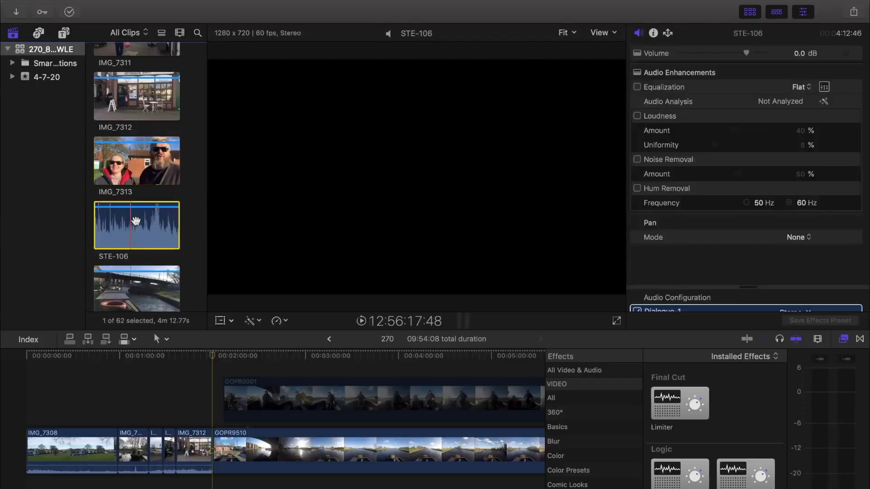
left_click(150, 169)
left_click(120, 226)
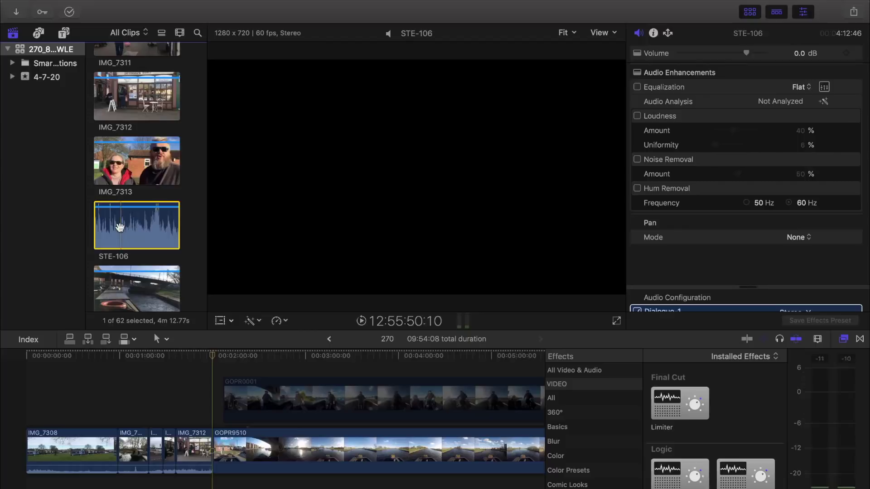
Select IMG_7313 together with the STE-106 audio recording in the browser.
left_click(132, 160)
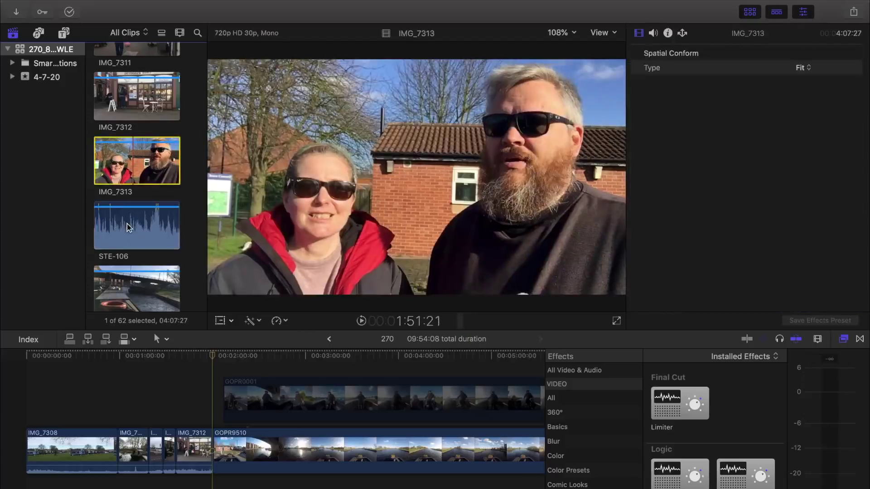
left_click(128, 227, "super")
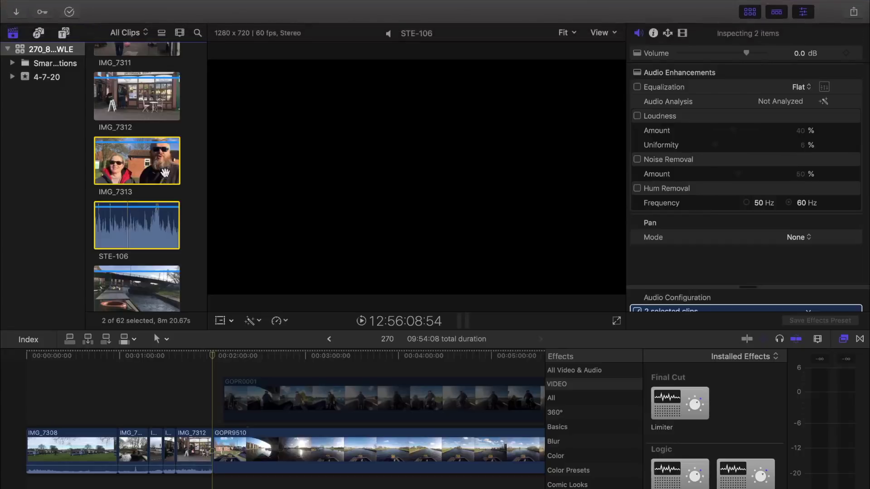
mouse_move(213, 3)
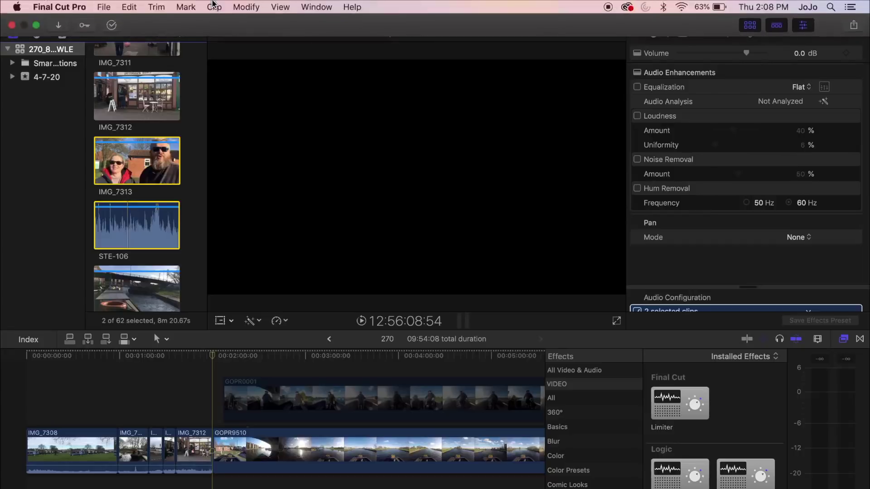
left_click(144, 169)
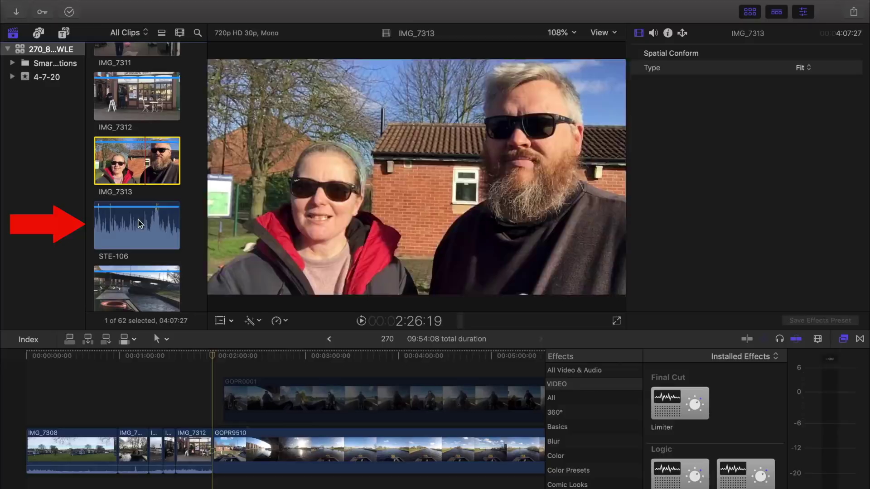
left_click(140, 223, "super")
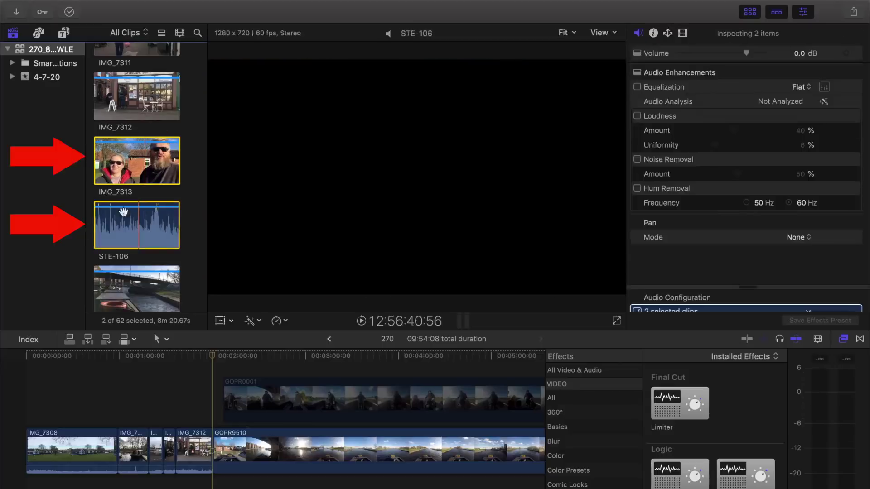
Synchronize IMG_7313 with STE-106 into a new IMG_7313 - Synchronized Clip (04:15:14).
left_click(215, 8)
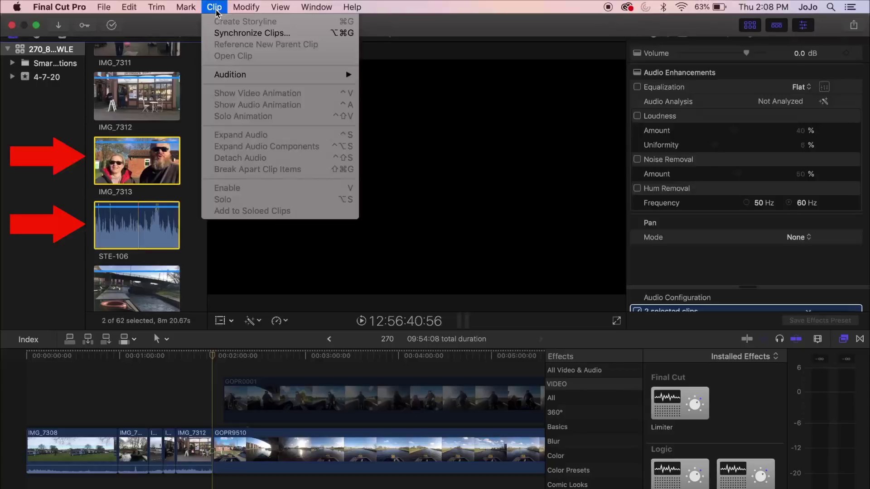
left_click(221, 31)
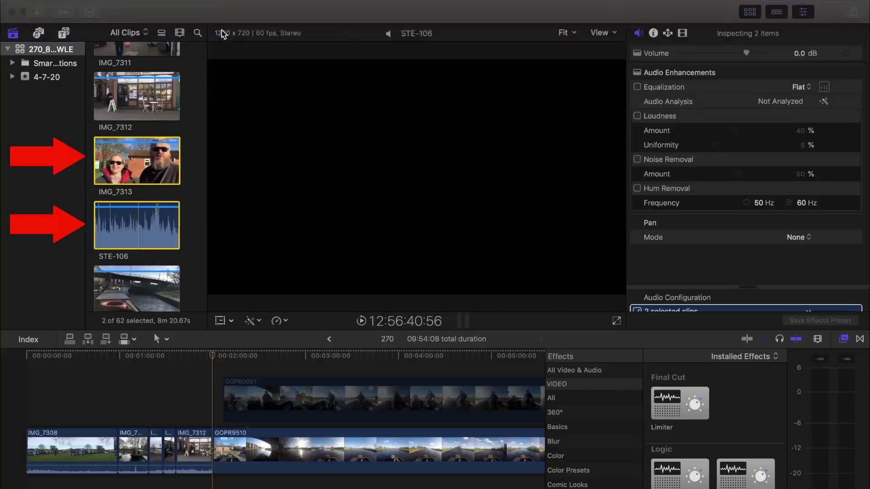
left_click(591, 161)
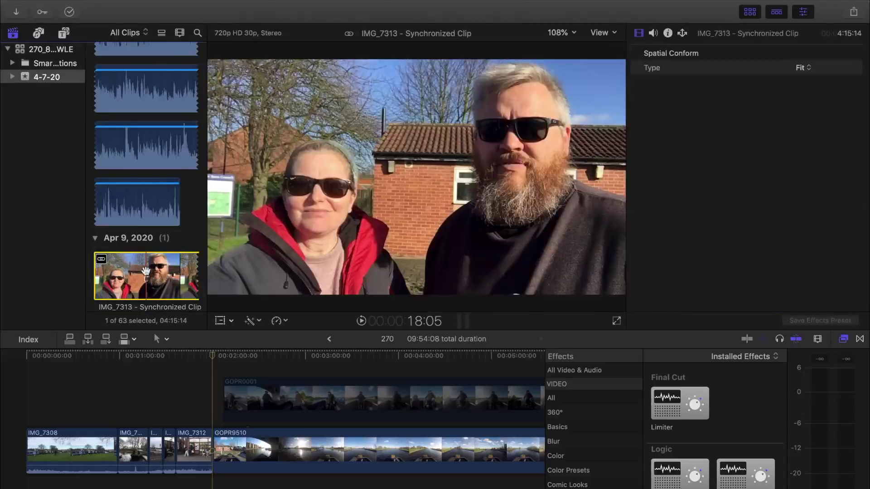
Preview the new synchronized clip in the browser to about 1:48.
scroll(146, 274, "up", 5)
scroll(146, 274, "down", 3)
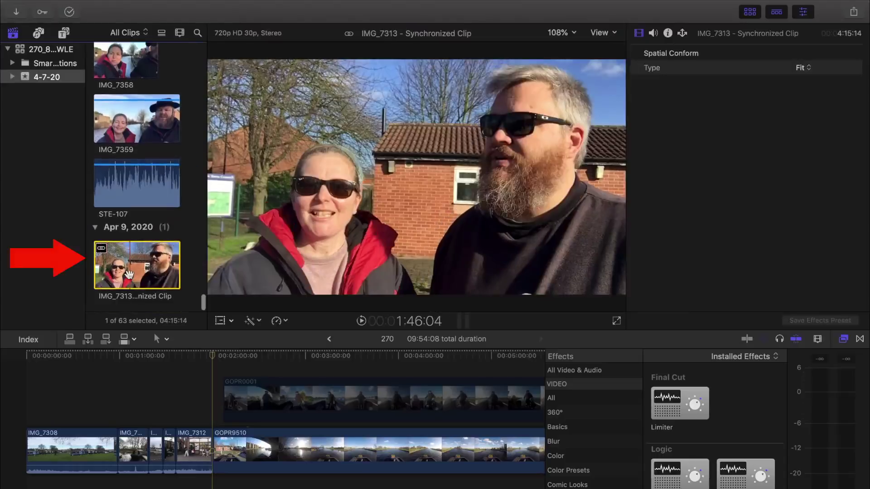
key("space")
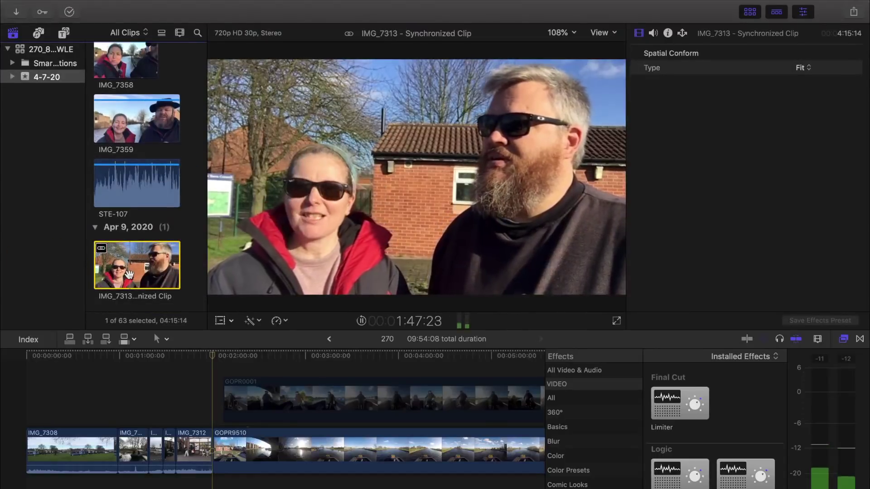
key("space")
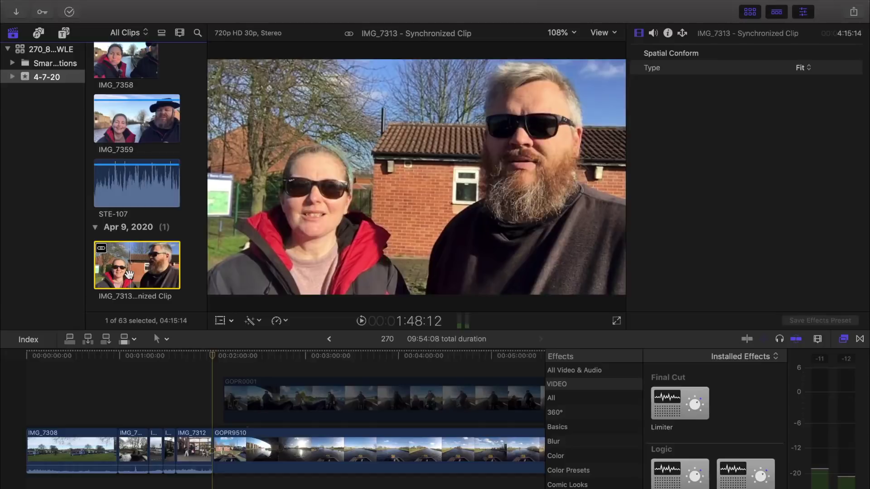
scroll(67, 392, "left", 2)
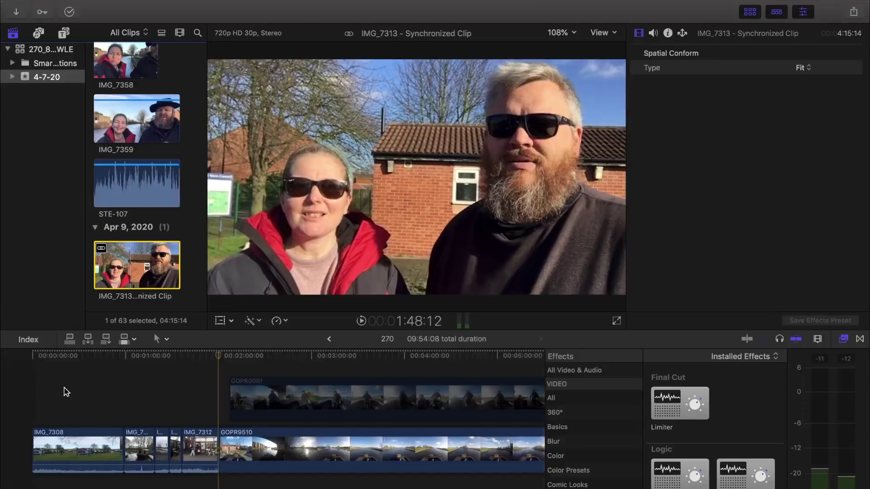
Insert the synchronized clip before GOPR9510, making the project 14:09:22, and play it back.
left_click(87, 340)
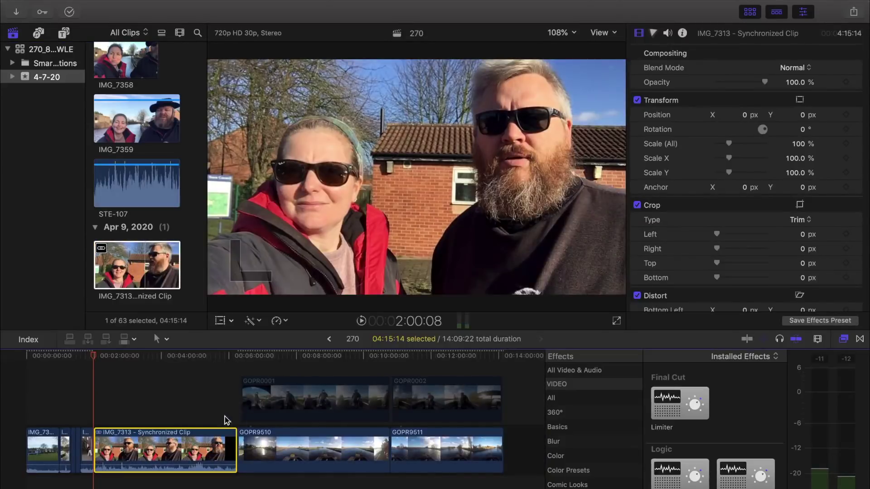
key("l")
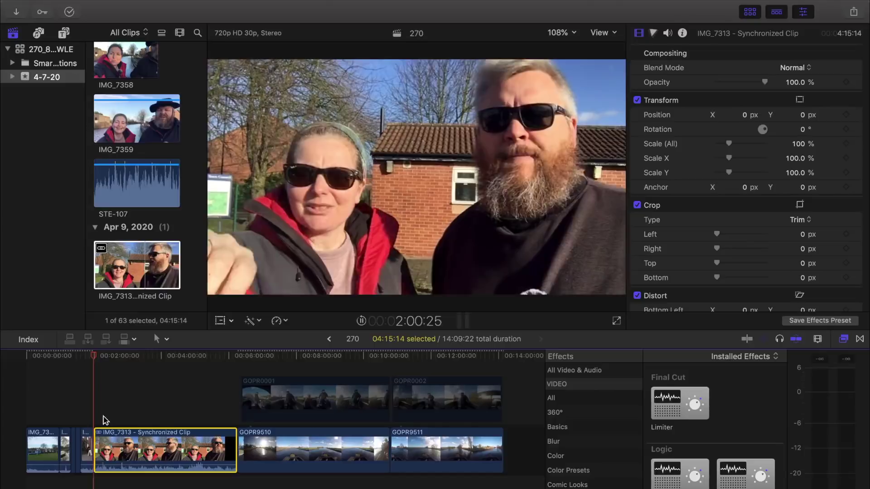
key("super+equal")
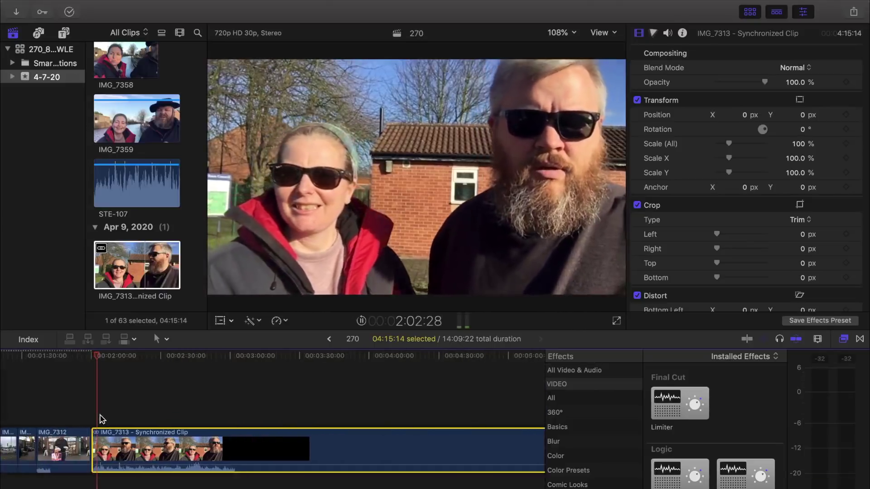
key("super+minus")
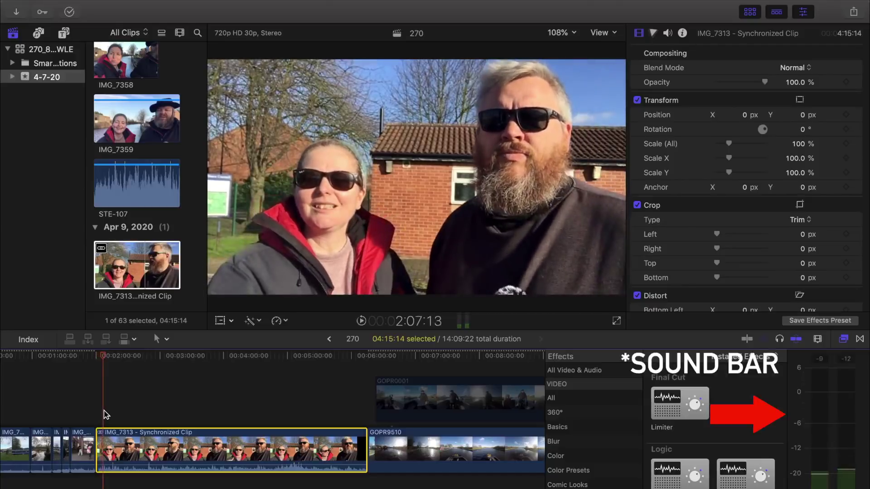
key("XF86AudioMute")
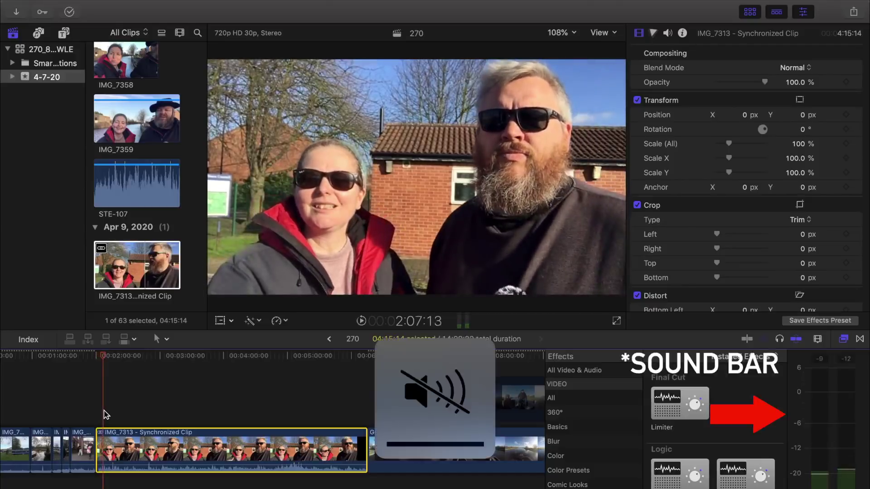
key("space")
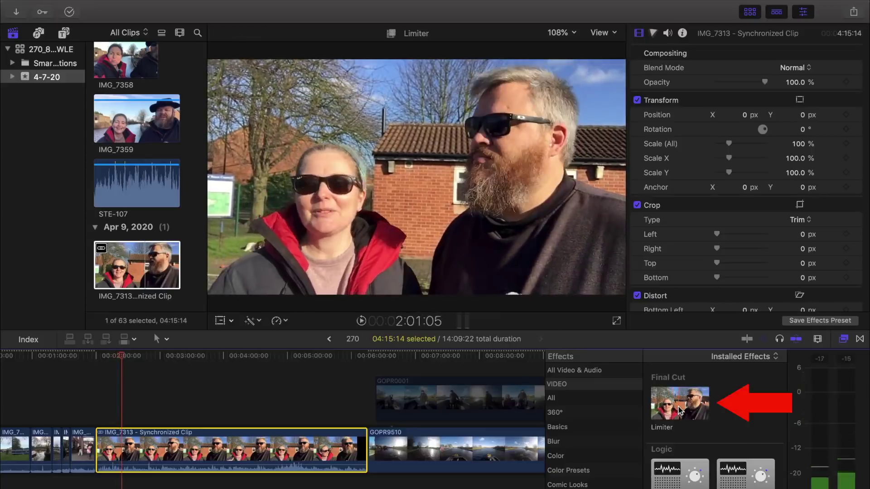
Apply the Limiter effect to the IMG_7313 synchronized clip and open its detailed settings.
left_click_drag(678, 410, 309, 452)
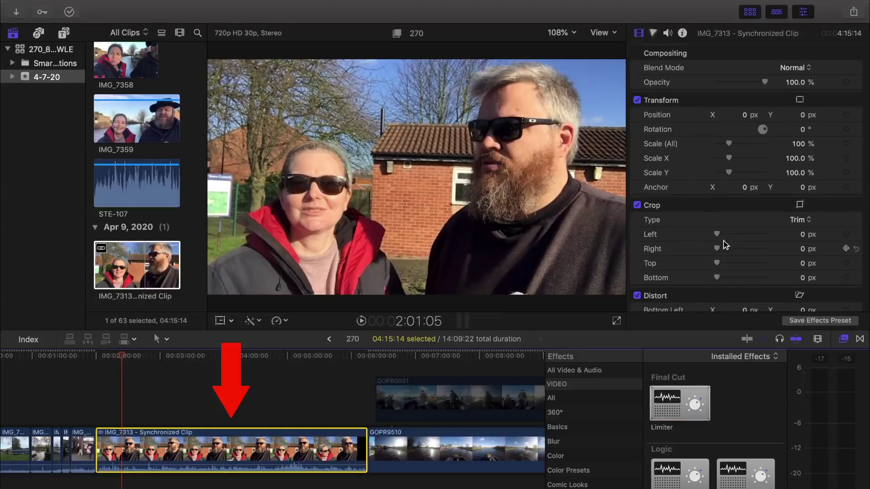
scroll(720, 226, "down", 7)
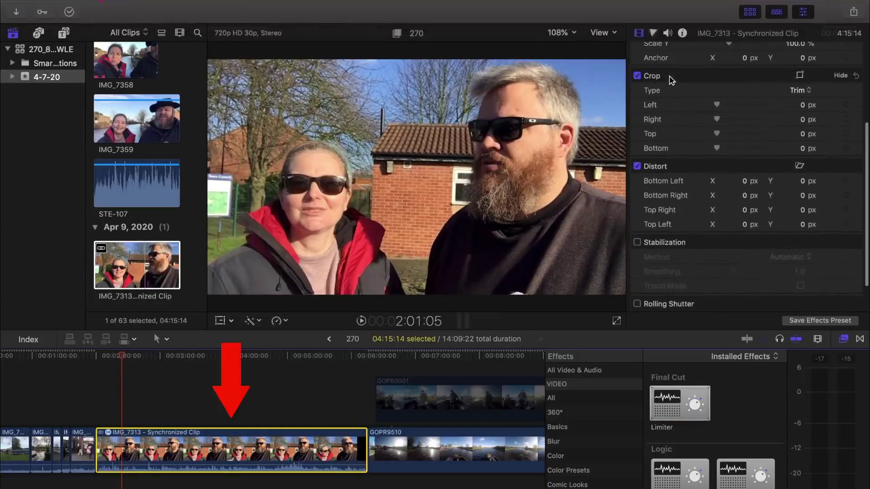
left_click(667, 33)
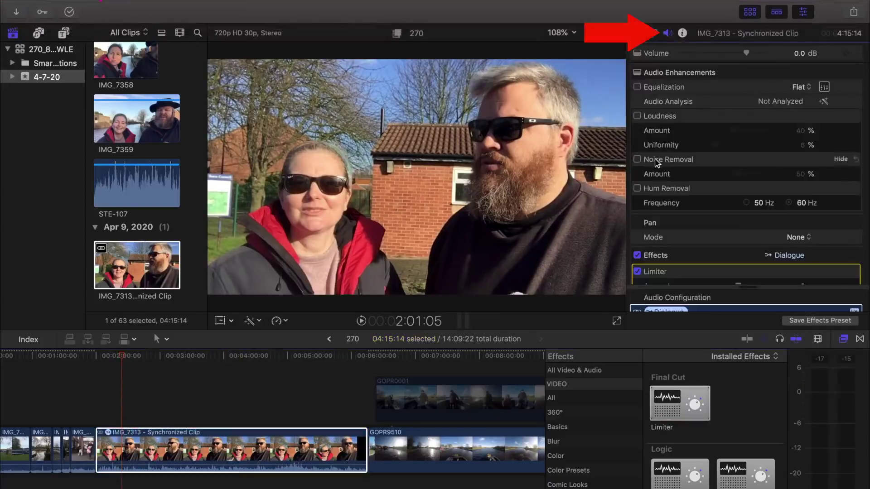
scroll(714, 140, "down", 2)
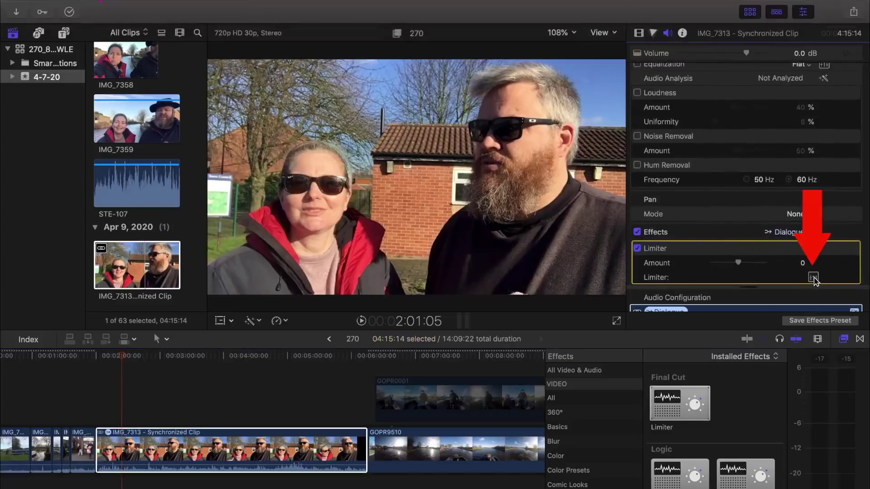
scroll(813, 279, "down", 1)
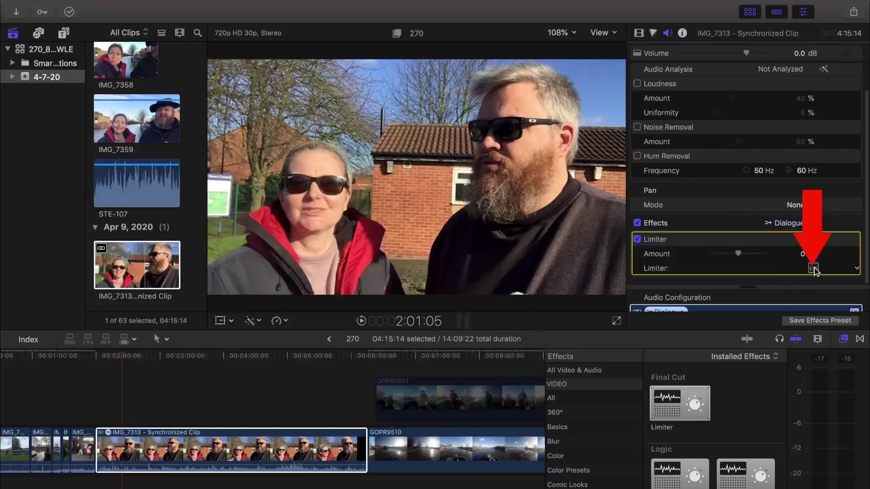
left_click(813, 268)
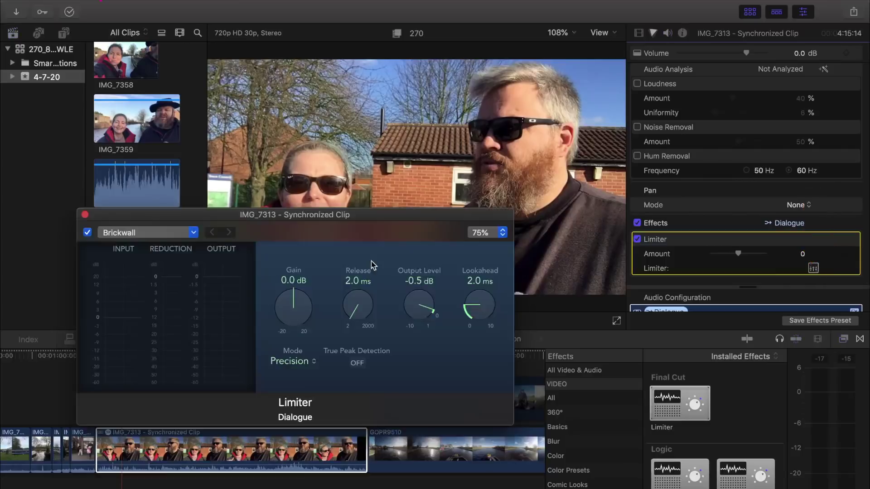
Set the Limiter to Gain +20.0 dB, Release 310.0 ms and Output Level -4.5 dB.
double_click(292, 281)
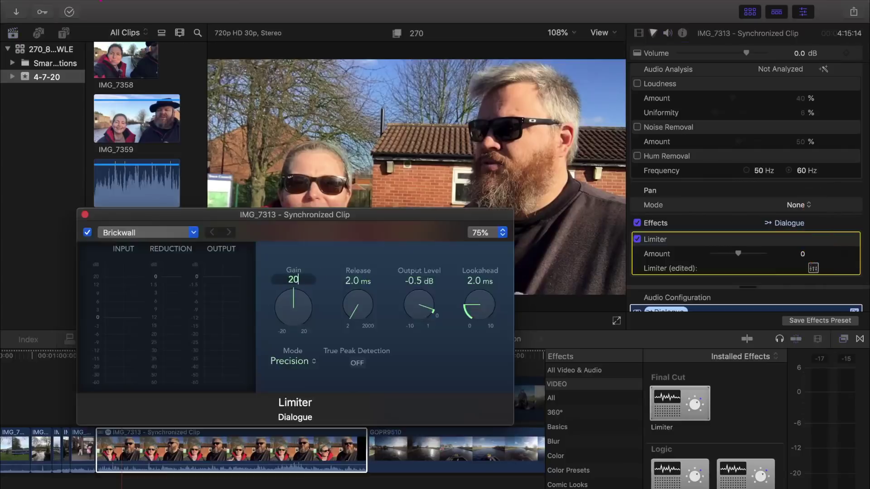
key("Return")
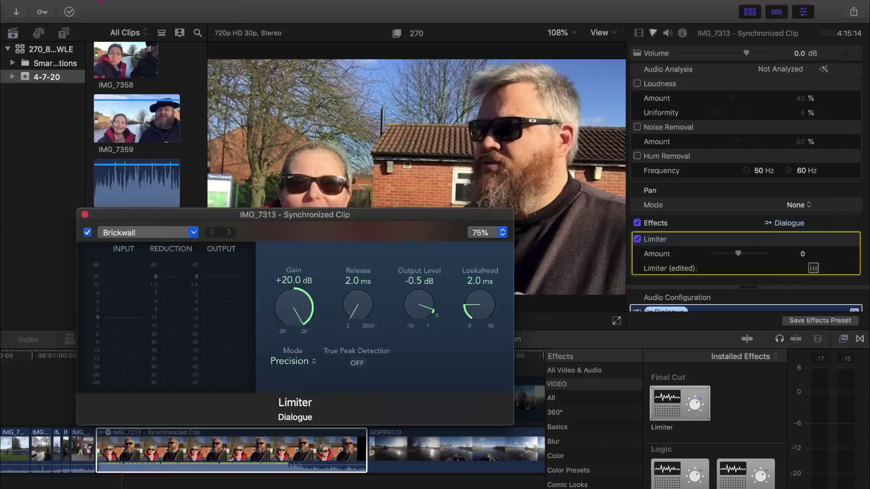
double_click(351, 282)
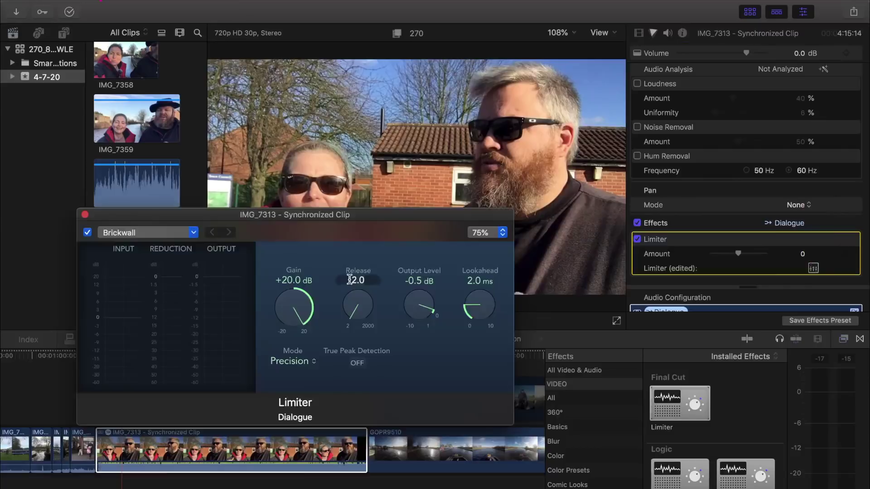
key("Return")
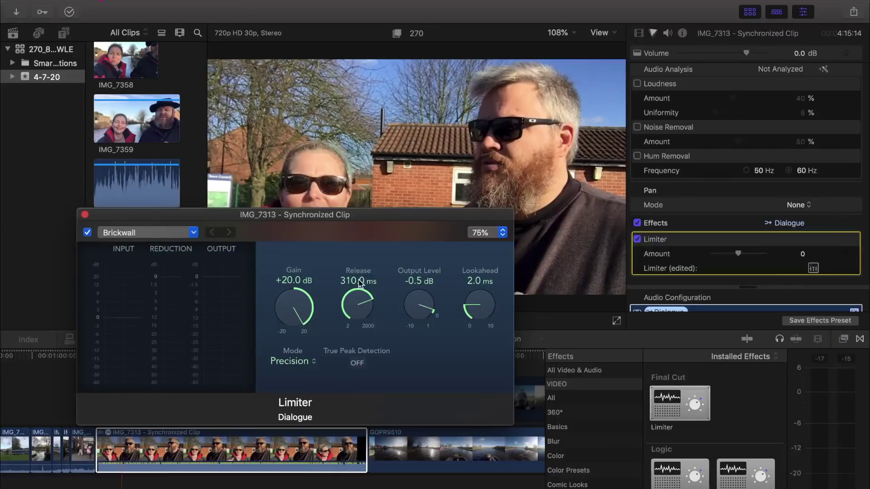
double_click(412, 282)
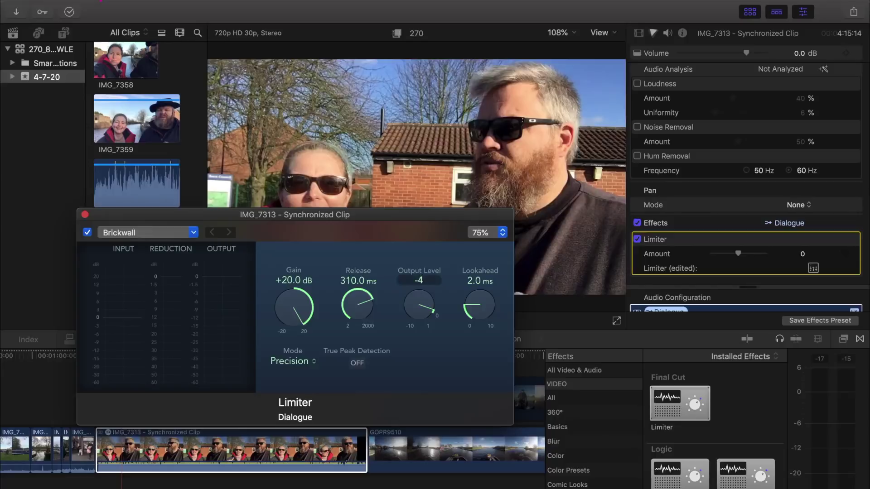
type("-4.5")
key("Return")
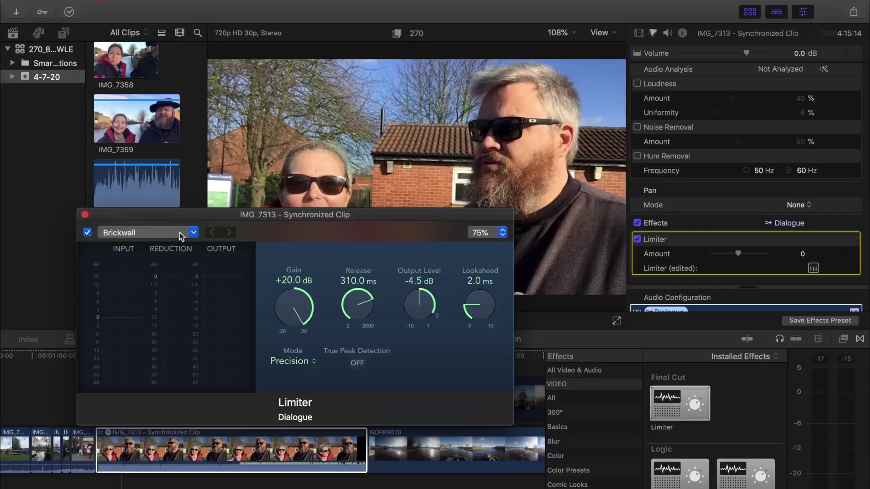
left_click(84, 215)
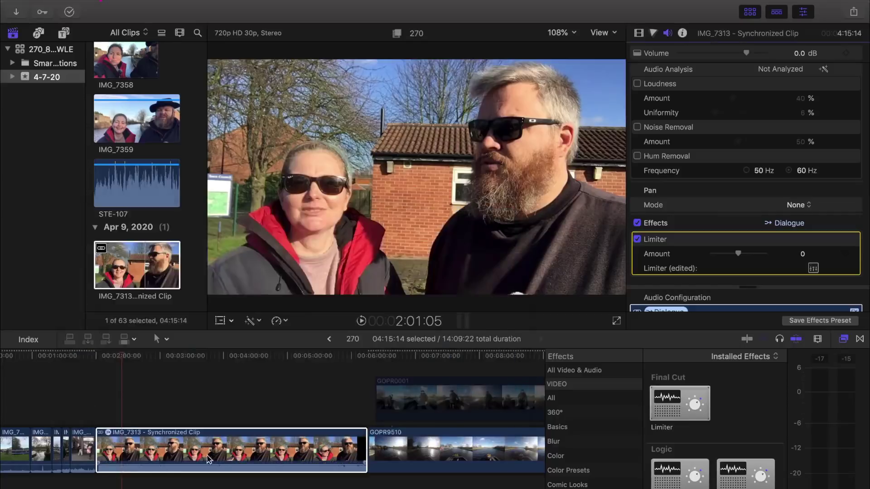
Play the timeline from about 3:03 to hear the limited audio.
left_click(164, 398)
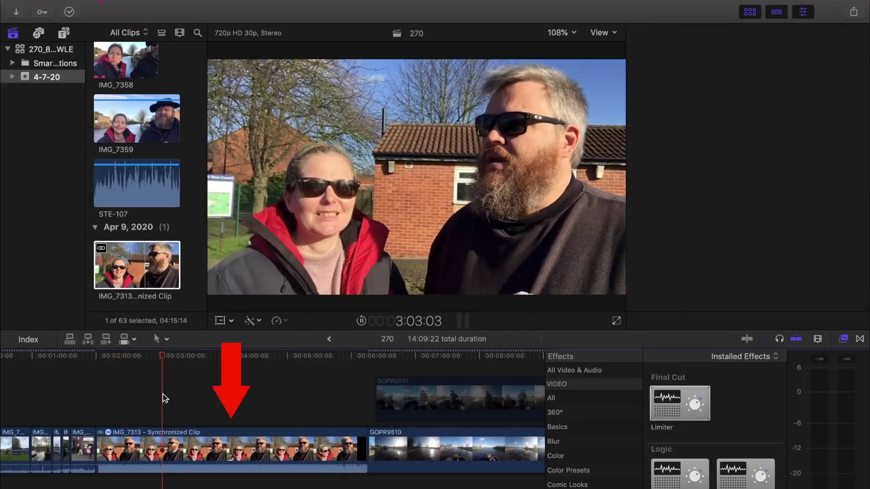
key("space")
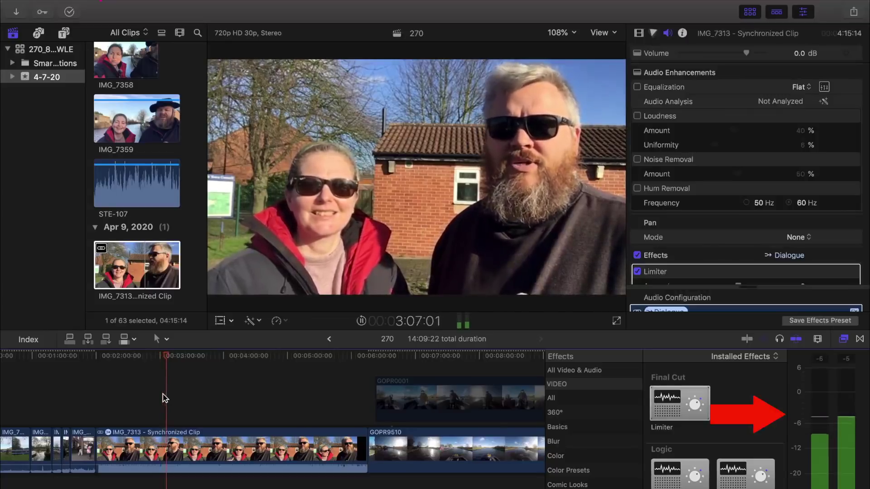
key("XF86AudioRaiseVolume")
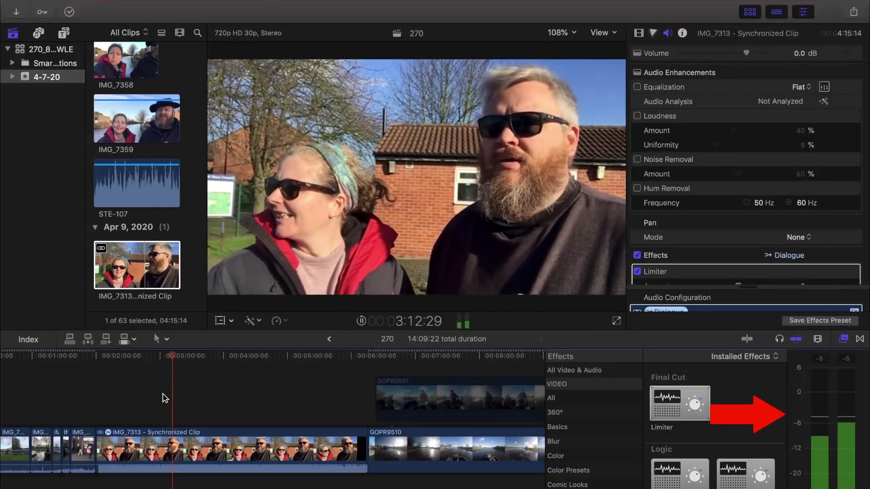
key("XF86AudioMute")
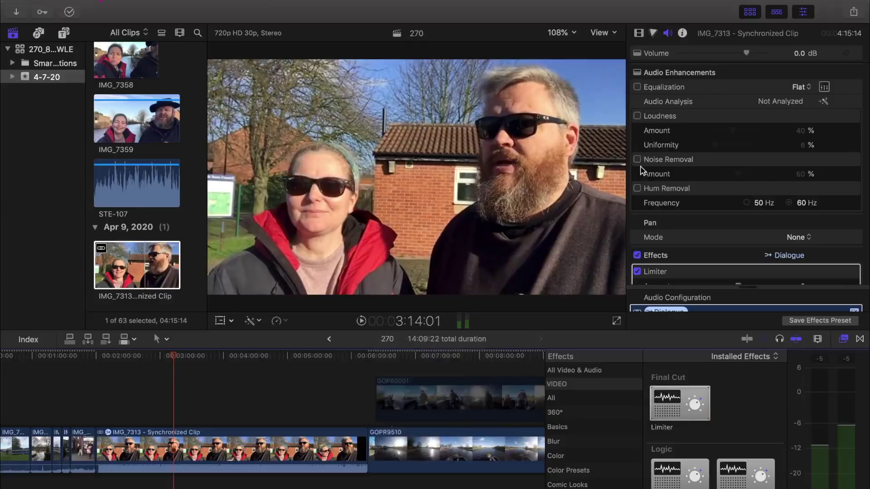
Enable 50% Noise Removal on the IMG_7313 clip and play back to 3:20:28.
left_click(278, 450)
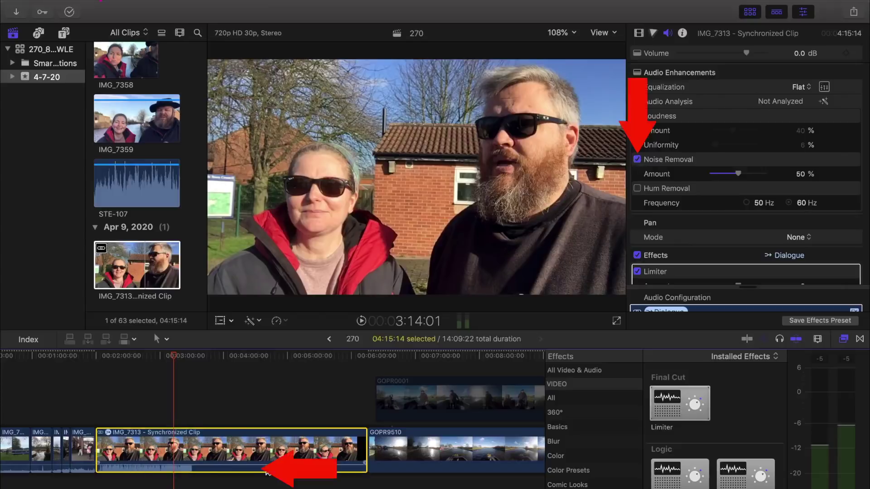
left_click(168, 401)
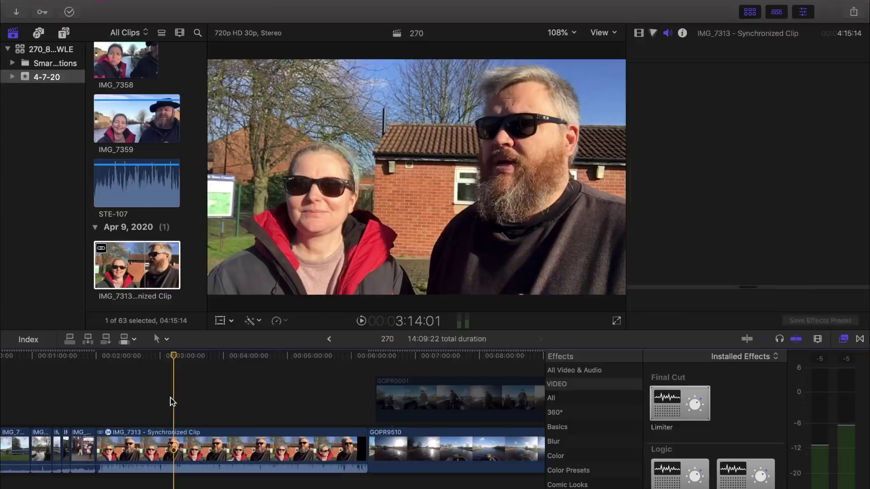
key("space")
key("XF86AudioRaiseVolume")
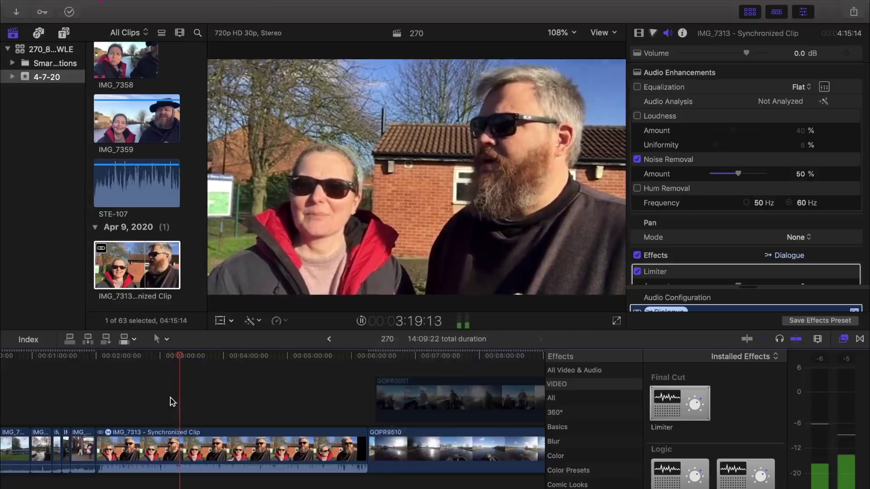
key("XF86AudioMute")
key("space")
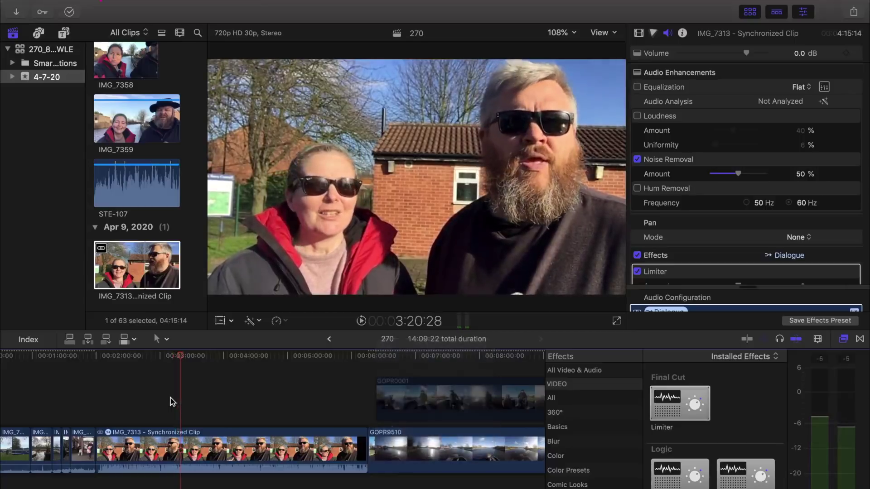
key("super+minus")
key("super+minus")
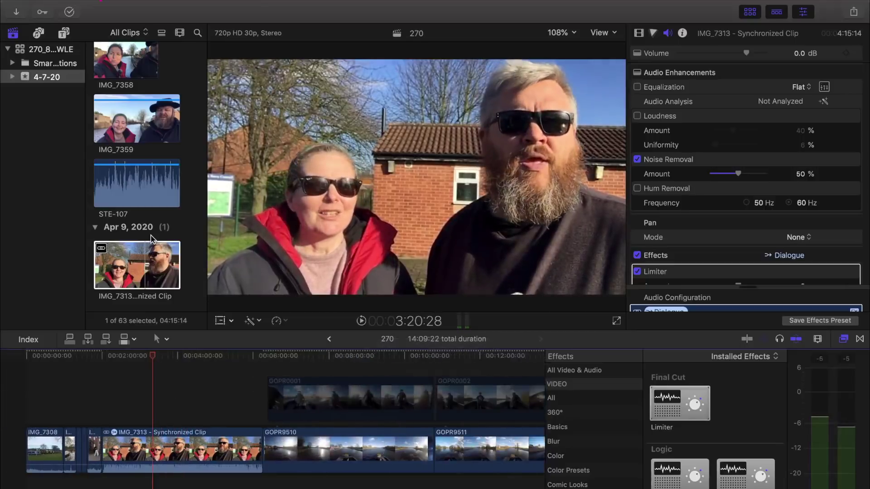
Preview the IMG_6218 clip and play the timeline from about 6:15.
scroll(151, 238, "up", 10)
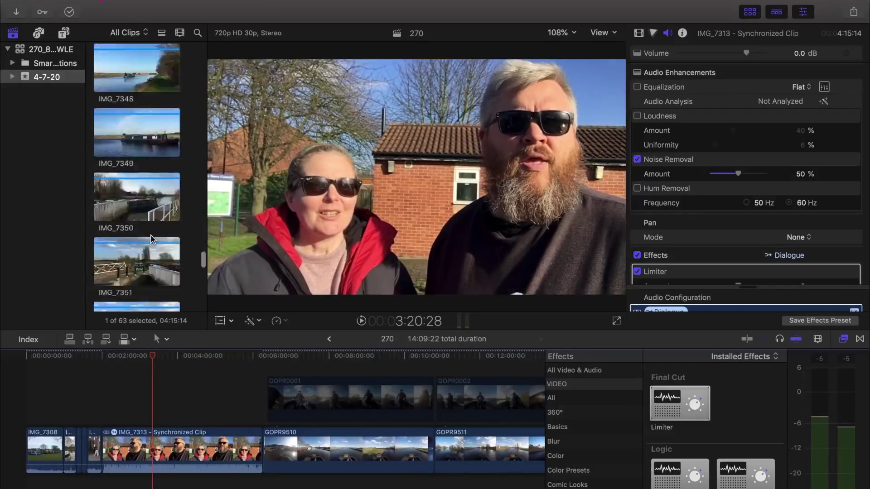
scroll(151, 238, "up", 10)
scroll(151, 239, "down", 5)
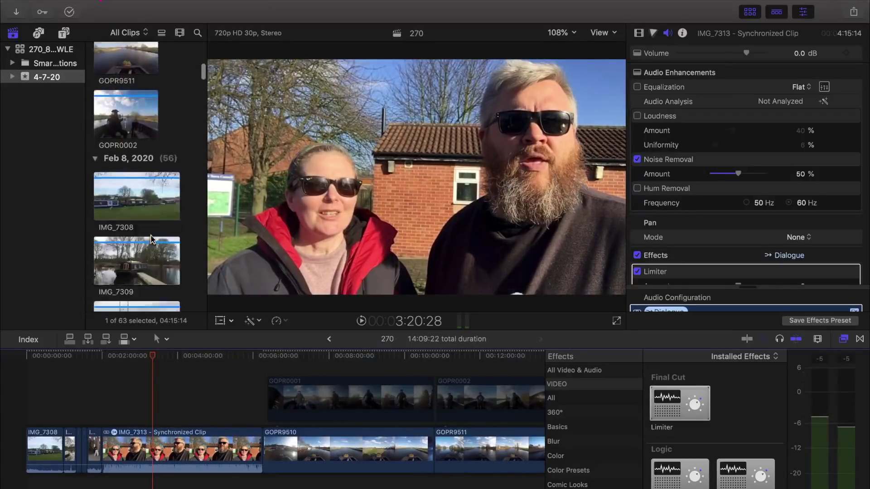
scroll(151, 238, "down", 6)
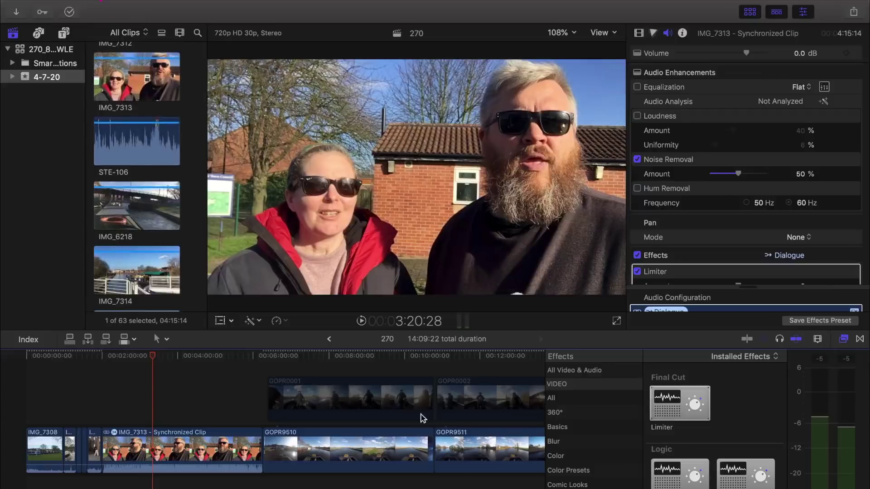
left_click(116, 200)
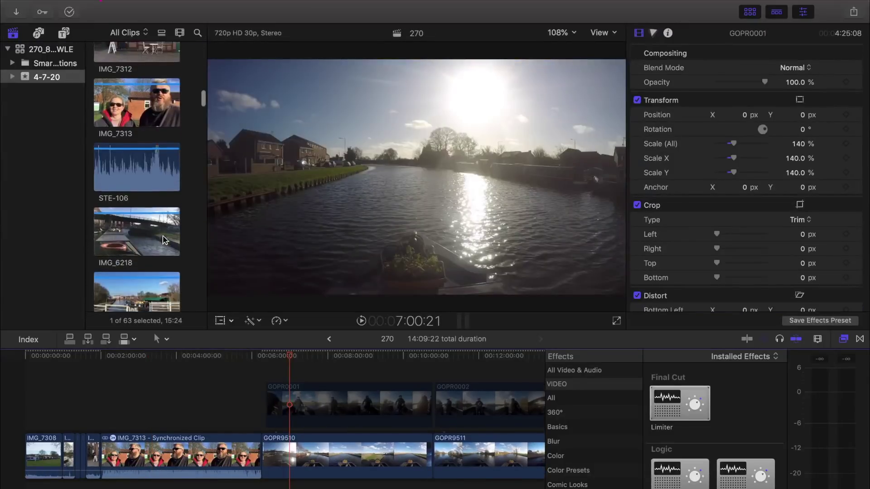
scroll(164, 240, "down", 1)
left_click(119, 239)
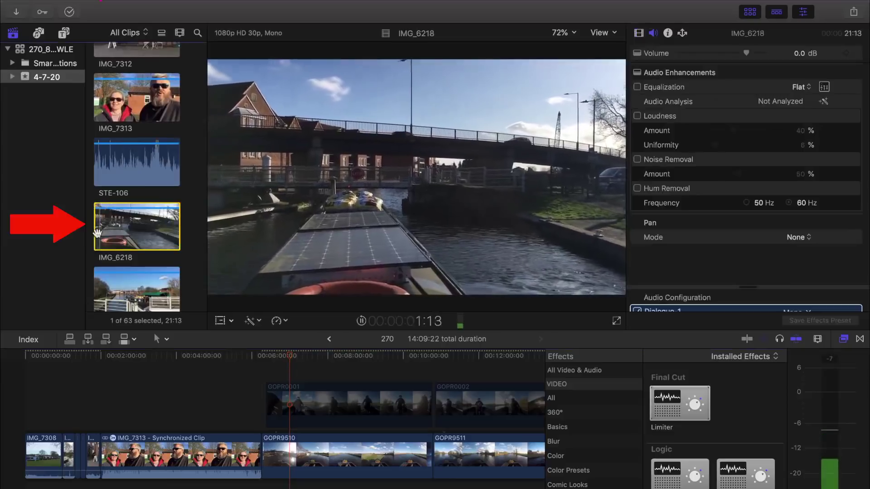
key("space")
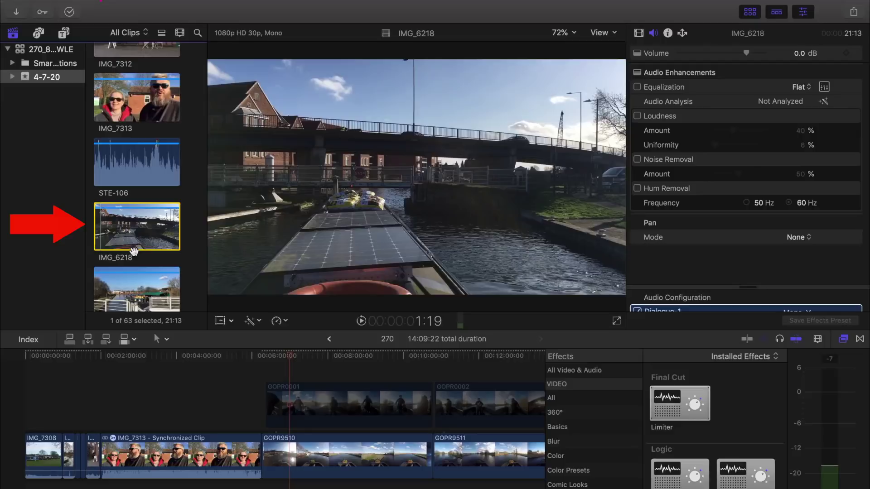
left_click(259, 395)
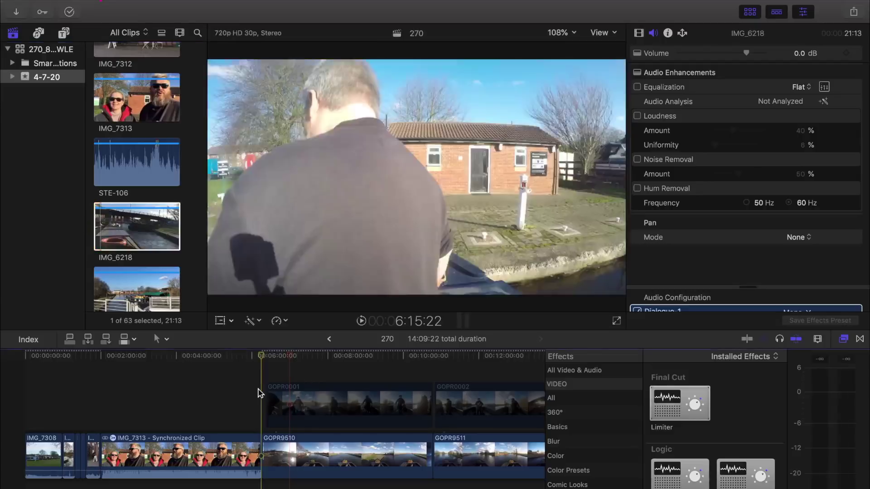
key("space")
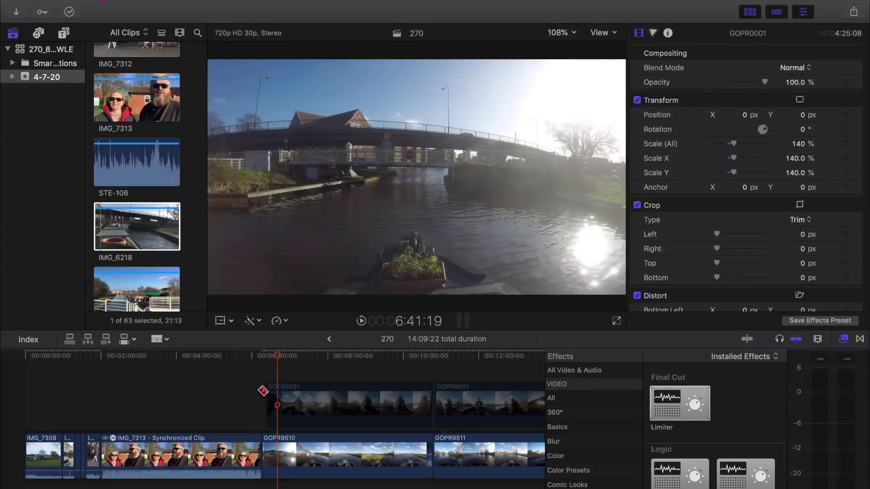
Blade GOPR0001 and GOPR9510 at 6:41 and insert IMG_6218 at the split.
left_click(167, 339)
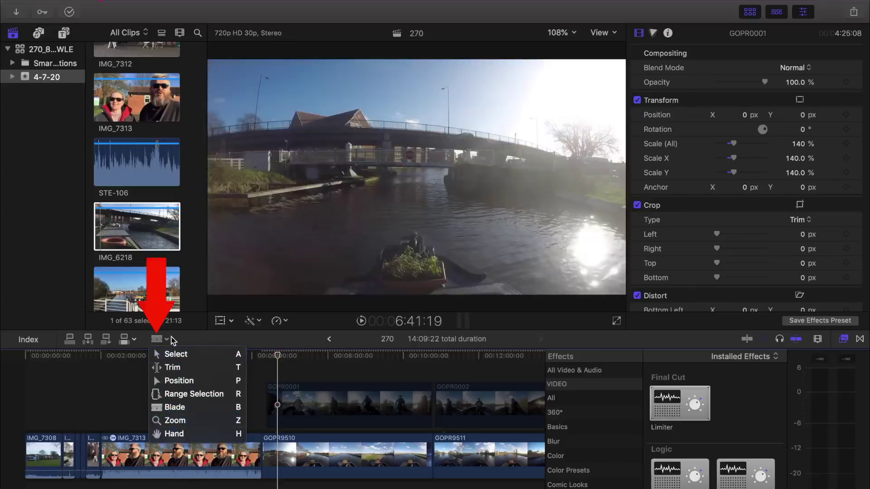
left_click(175, 407)
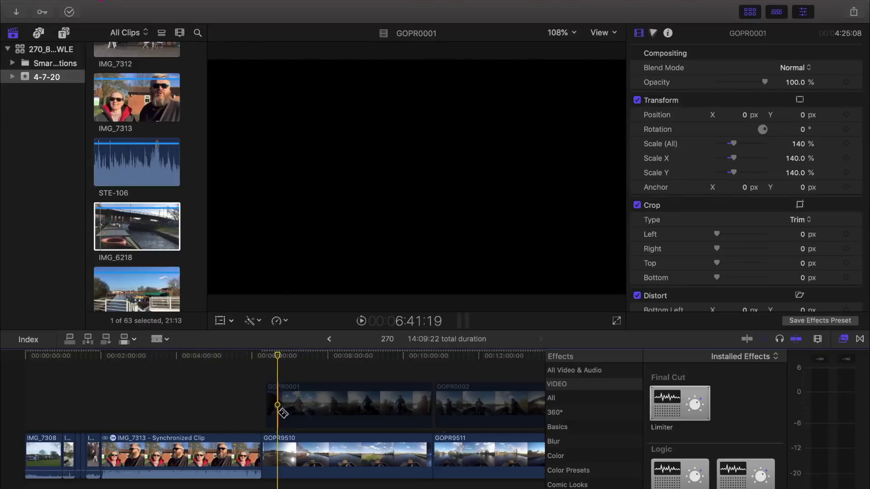
left_click(278, 410, "shift")
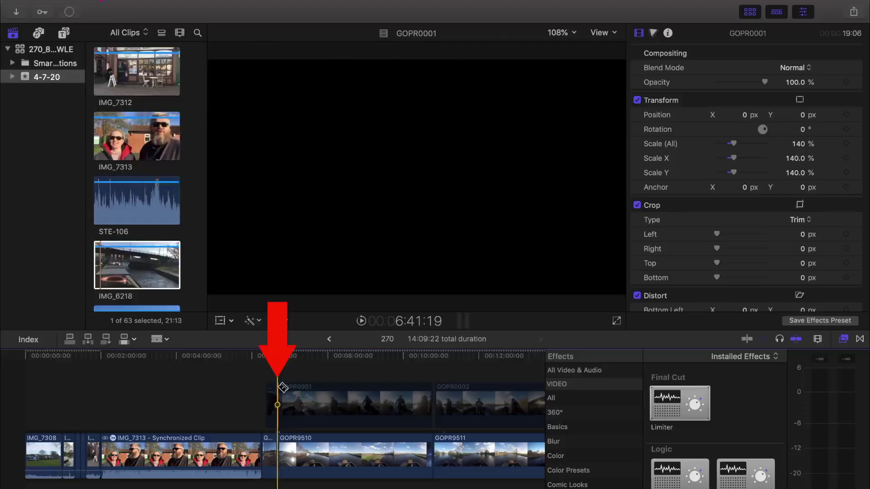
left_click_drag(125, 254, 278, 469)
key("Down")
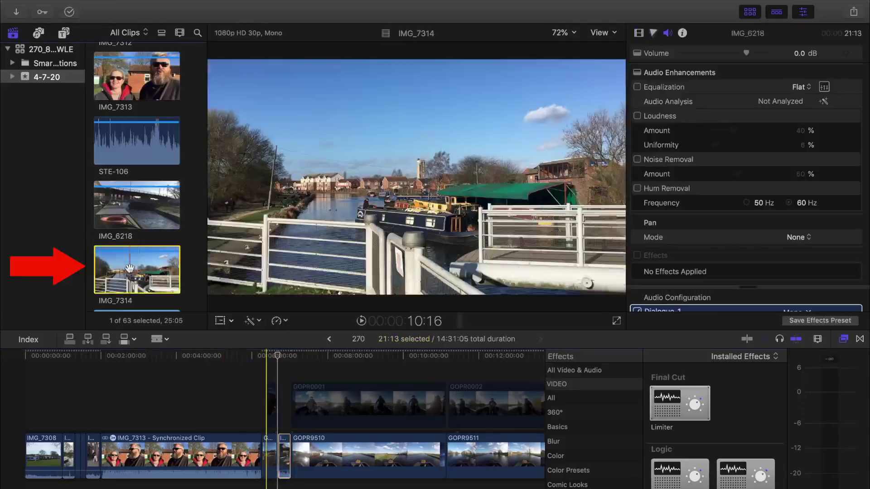
Cut both GoPro clips at the playhead and insert IMG_7314 there with W.
left_click(131, 267)
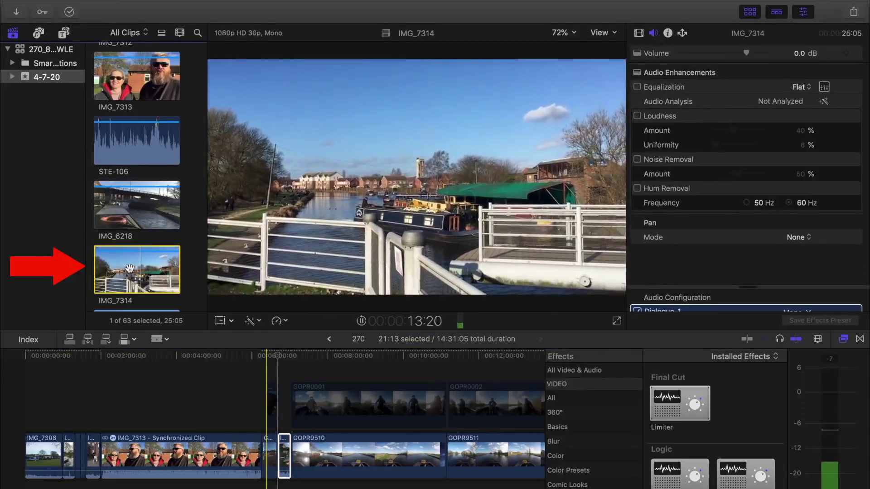
left_click(298, 374)
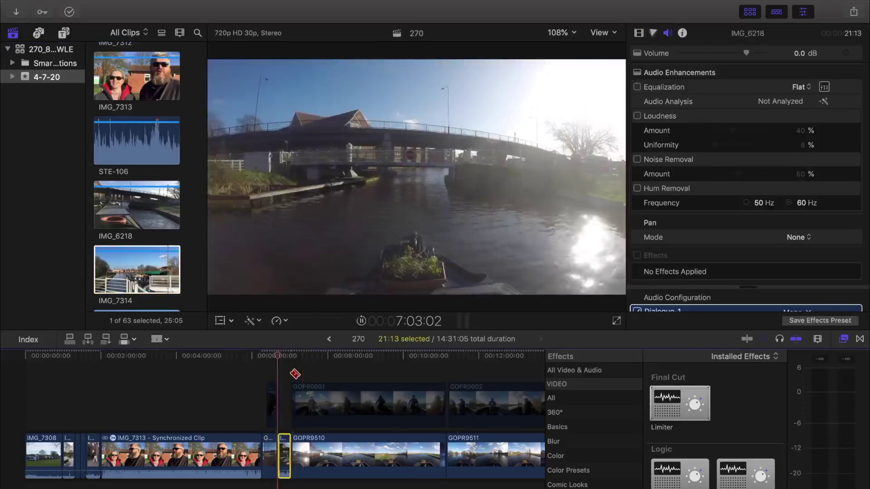
key("space")
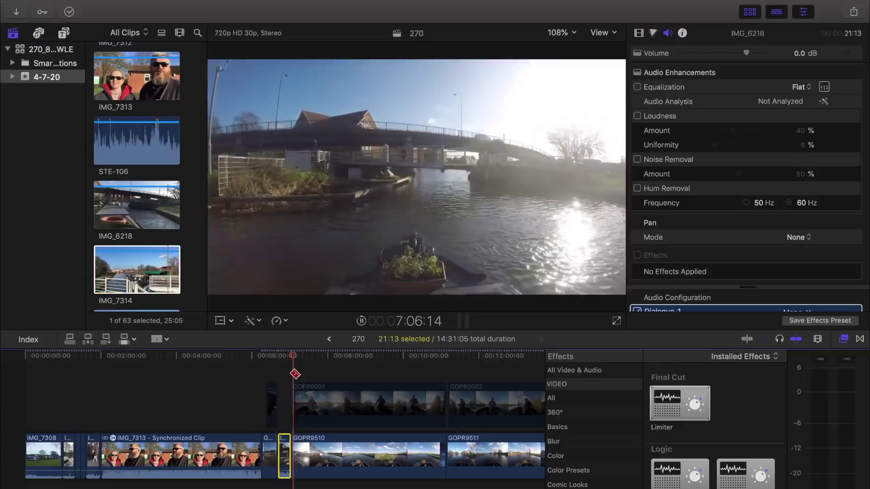
key("space")
key("super+equal")
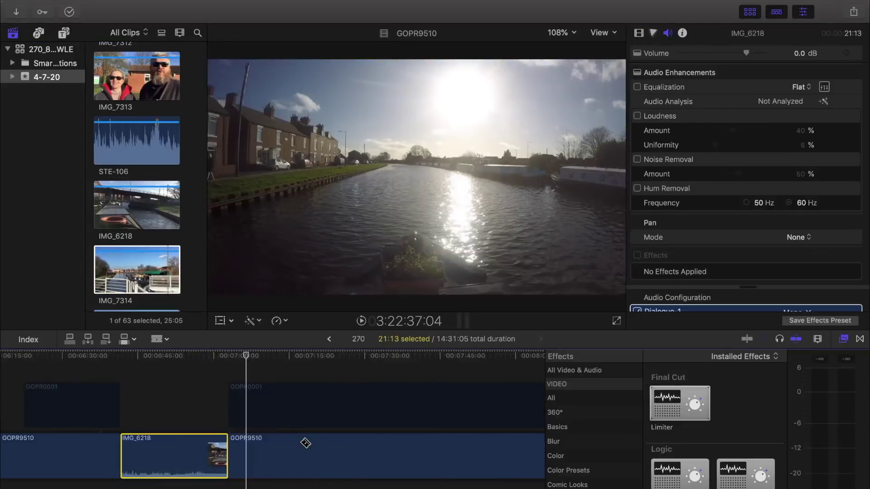
key("super+equal")
key("super+equal")
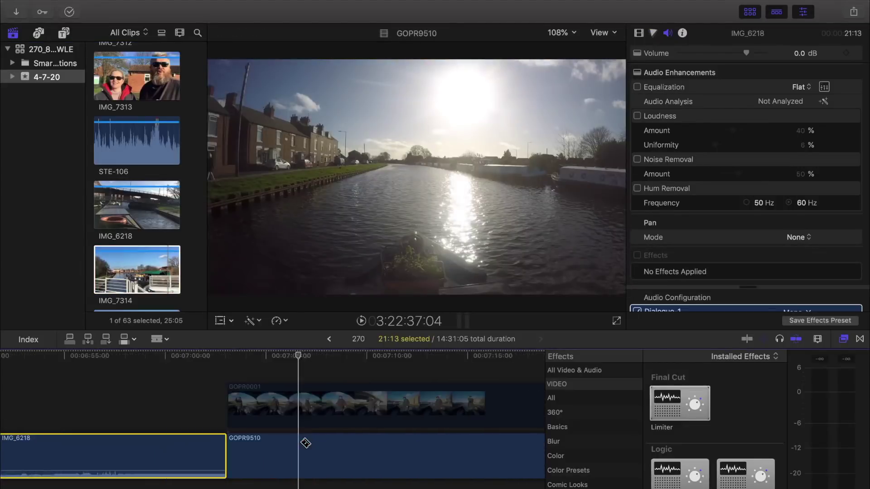
left_click(301, 437, "shift")
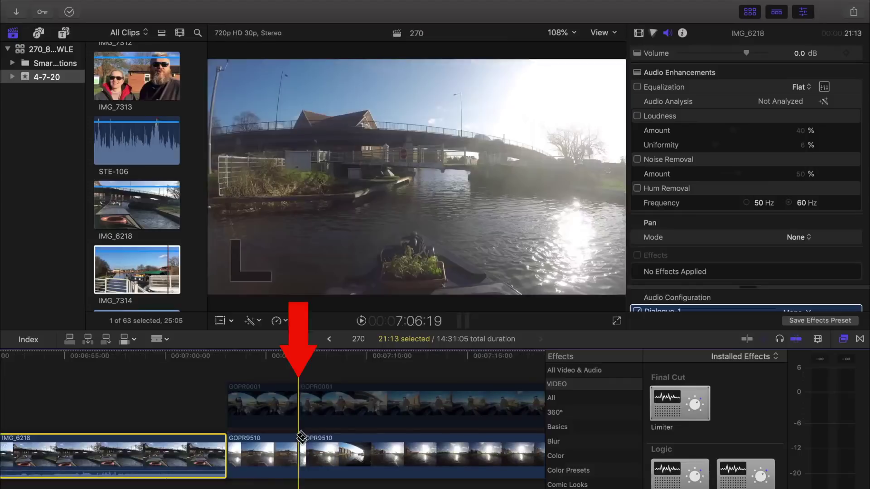
left_click(126, 266)
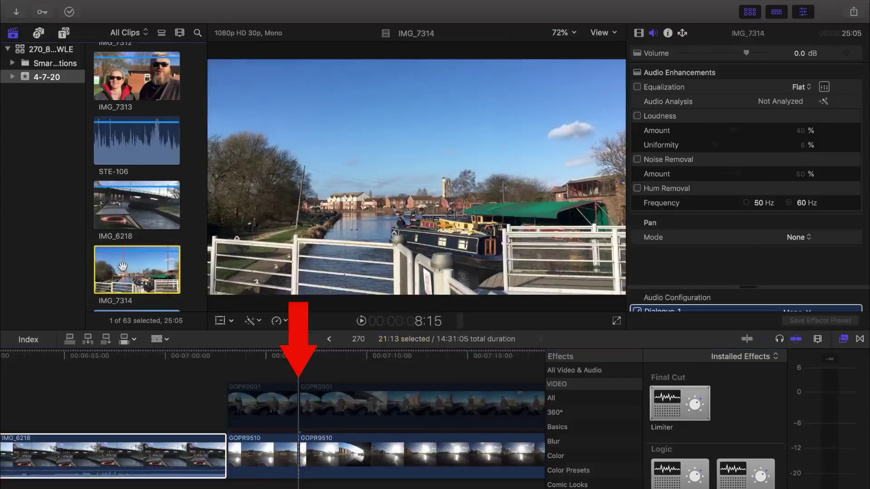
key("w")
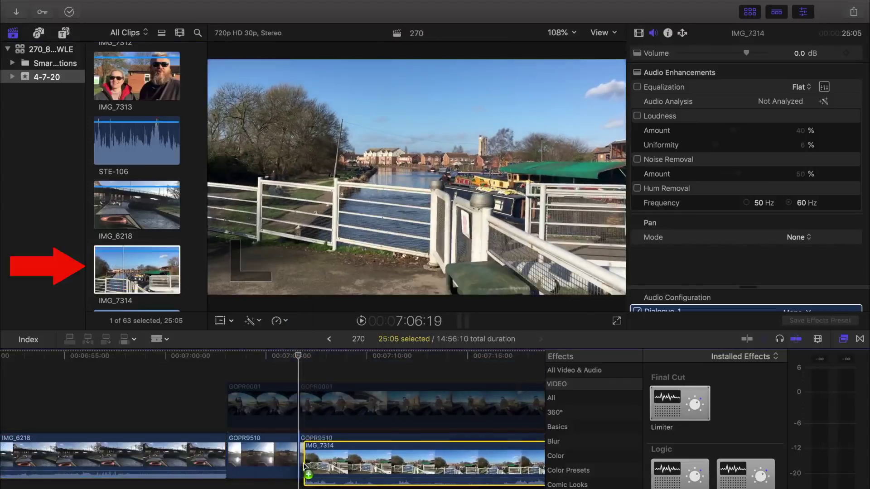
Blade the GoPro clips at a later point and insert IMG_7315 into that cut.
scroll(302, 465, "right", 10)
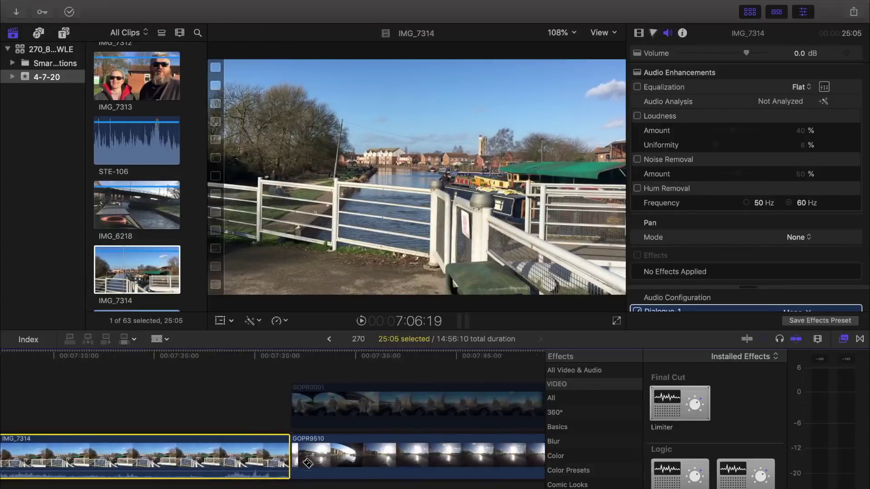
scroll(156, 291, "down", 3)
left_click(127, 243)
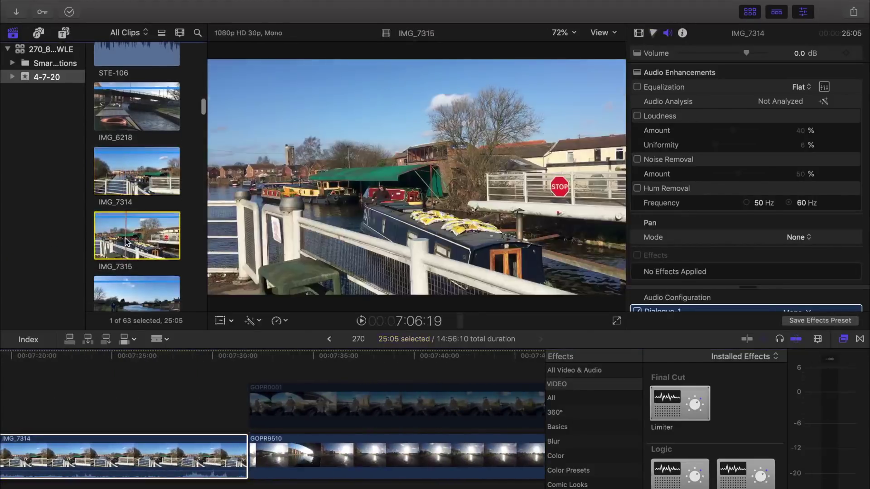
key("space")
left_click(252, 378)
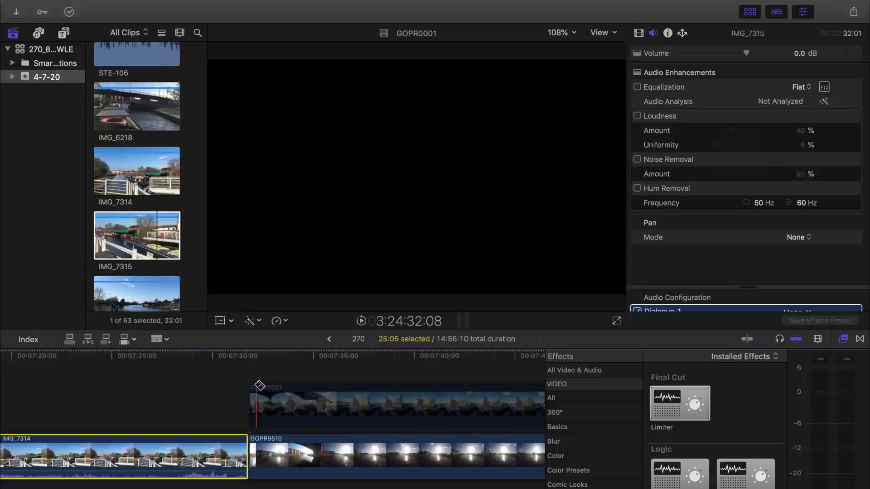
key("space")
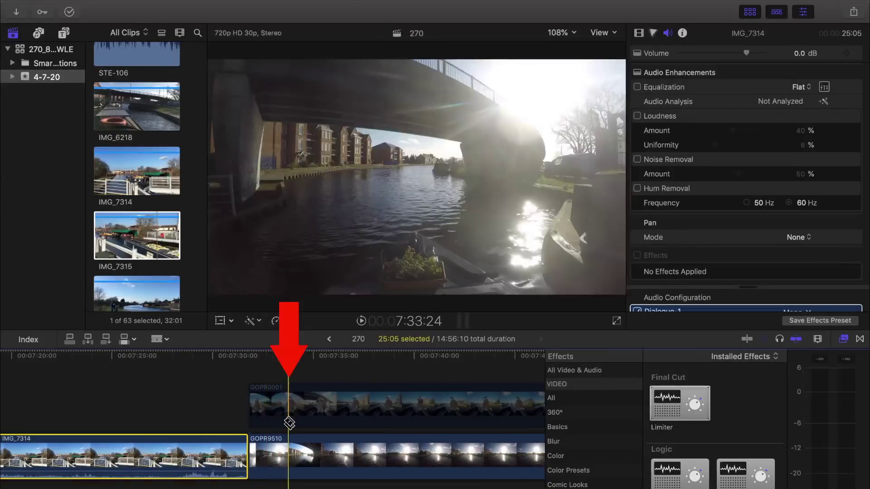
key("super+shift+b")
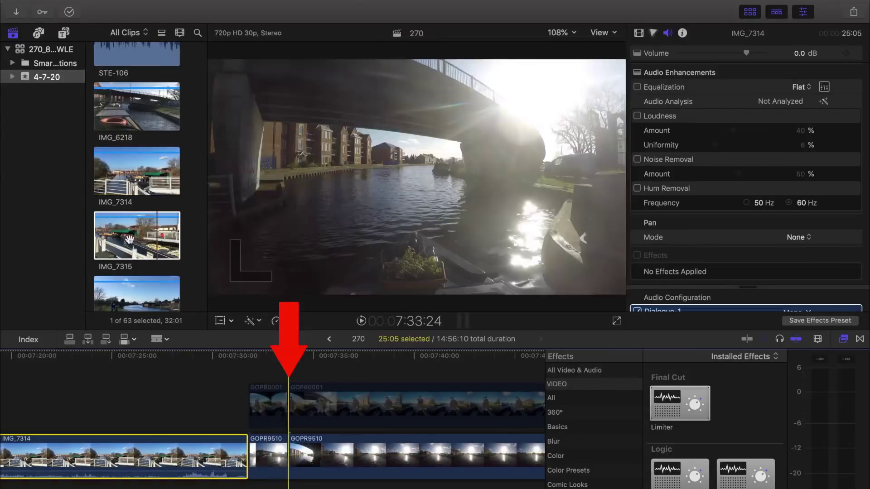
left_click_drag(130, 239, 294, 462)
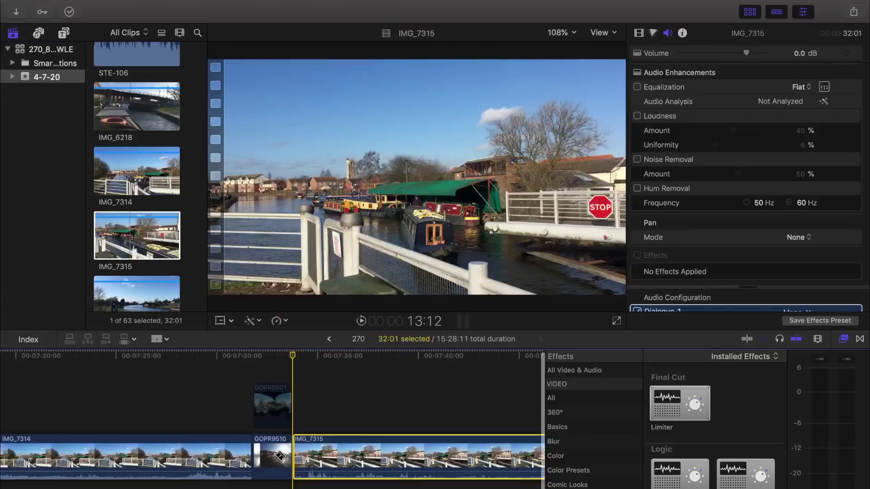
scroll(290, 457, "left", 5)
scroll(281, 455, "left", 20)
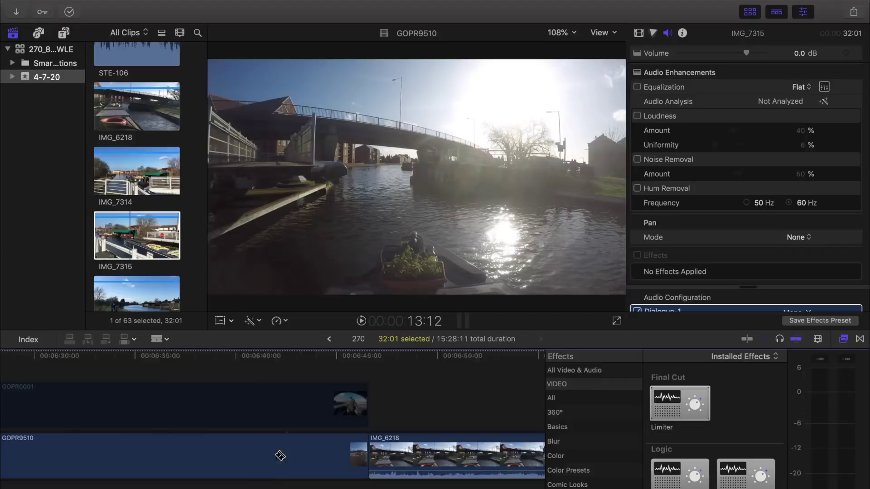
scroll(381, 426, "right", 14)
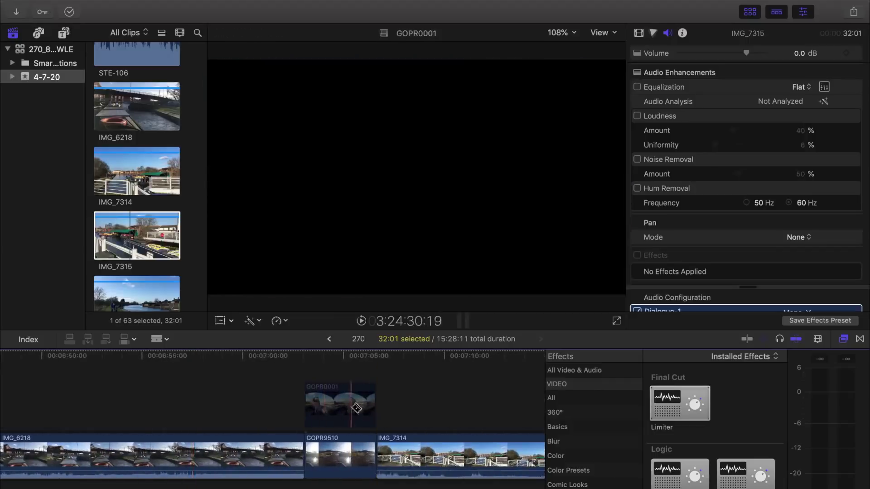
scroll(246, 456, "right", 4)
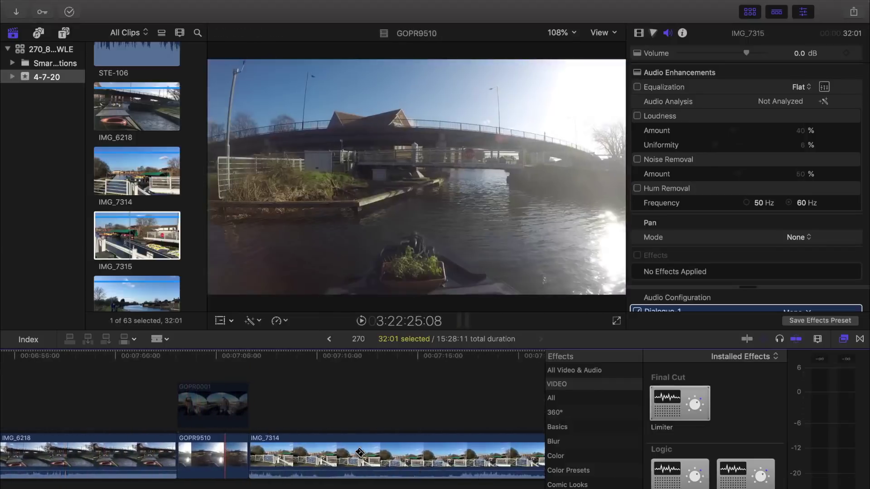
key("space")
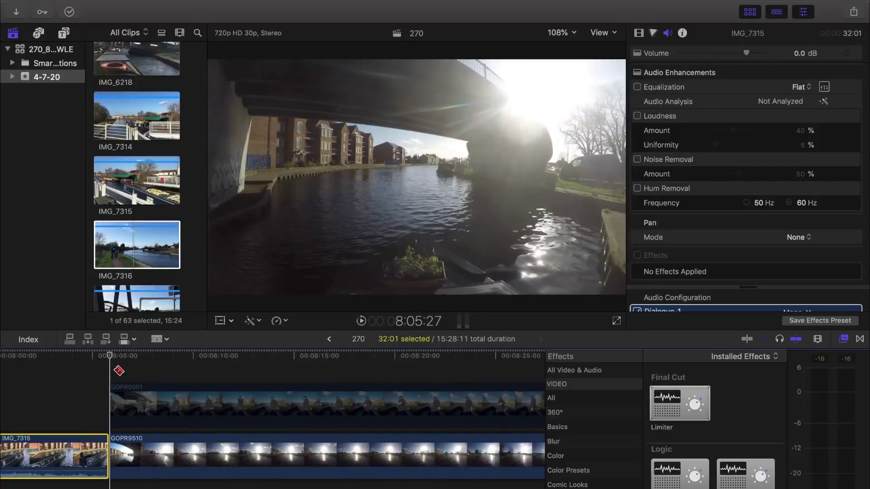
key("space")
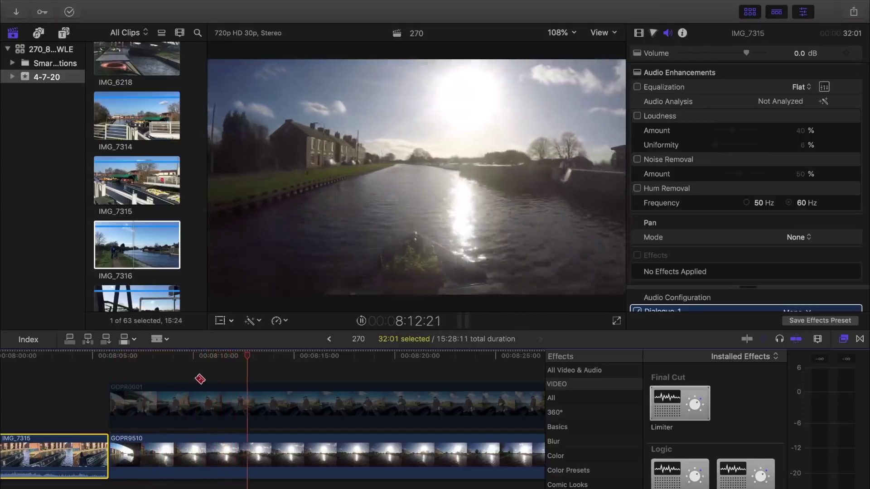
left_click(277, 404)
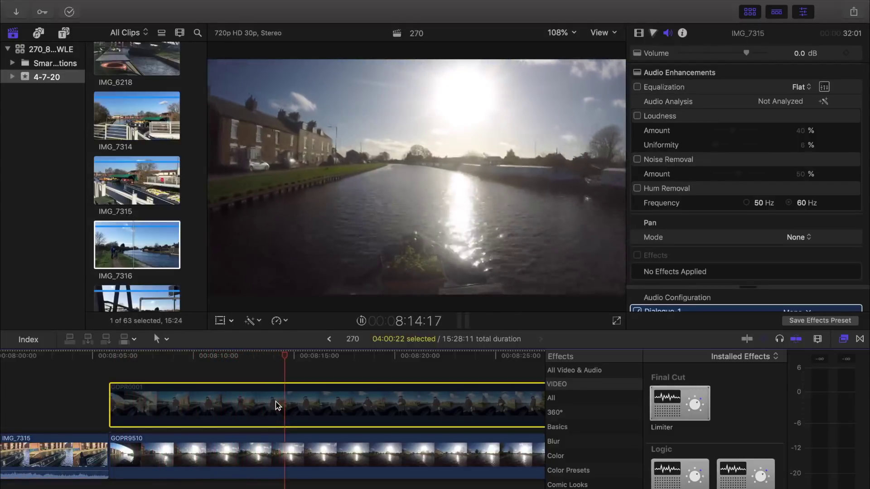
key("v")
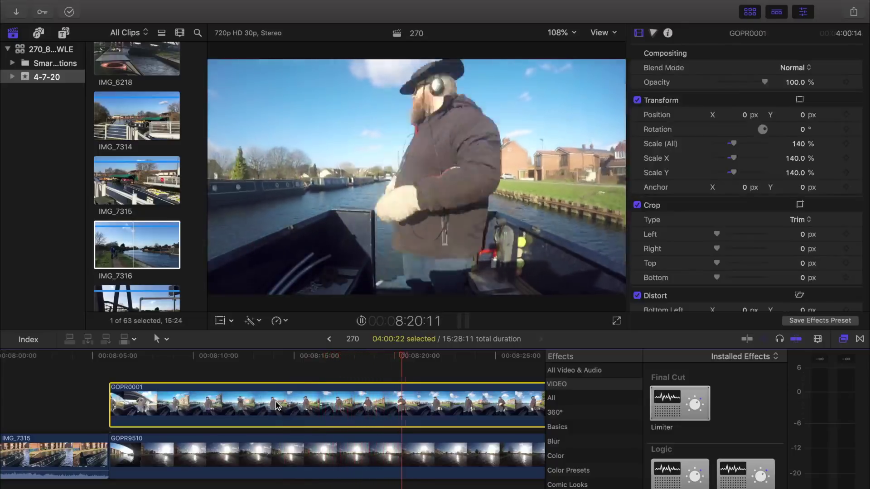
key("v")
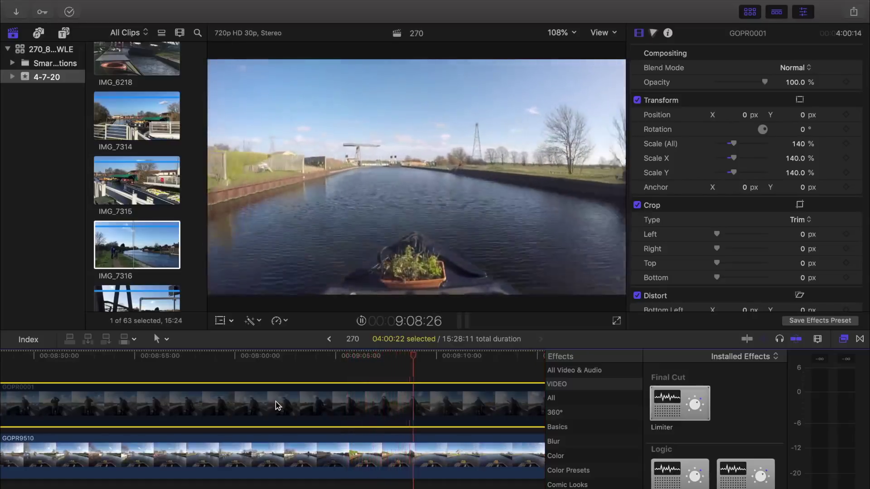
Blade both GoPro clips and insert IMG_7316 into the storyline at the cut.
left_click(134, 259)
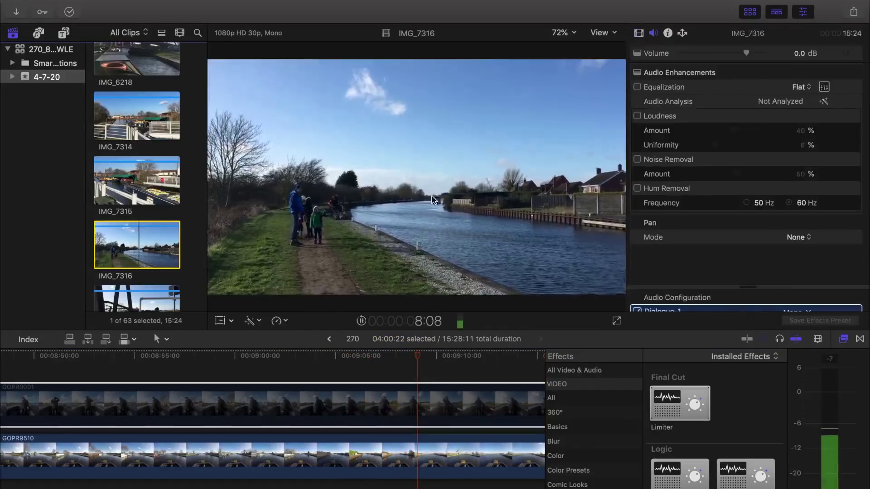
scroll(170, 274, "down", 2)
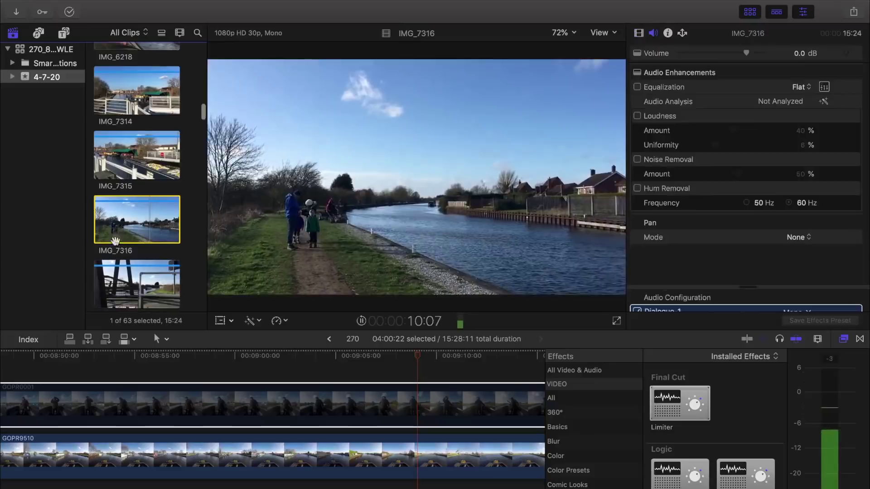
key("Home")
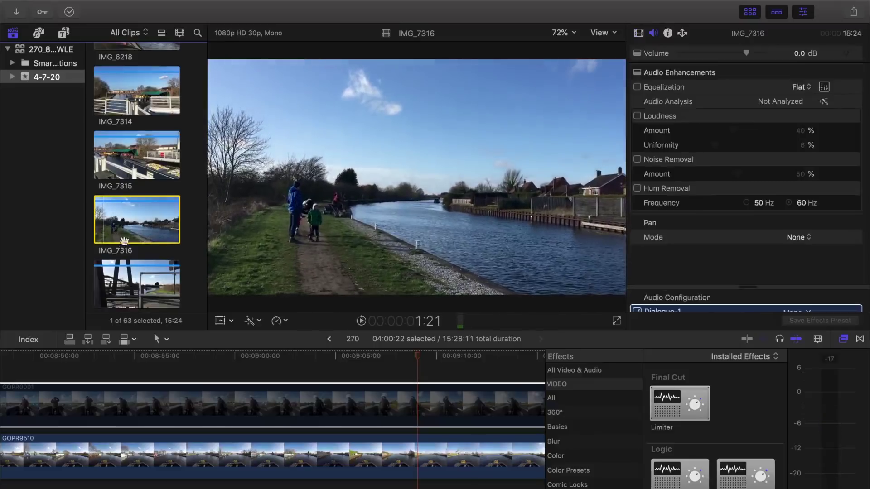
left_click(353, 369)
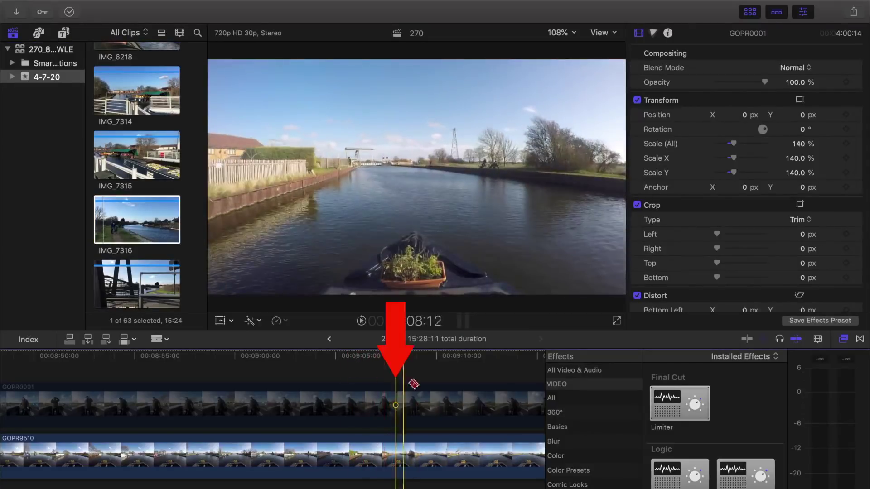
left_click(403, 420, "shift")
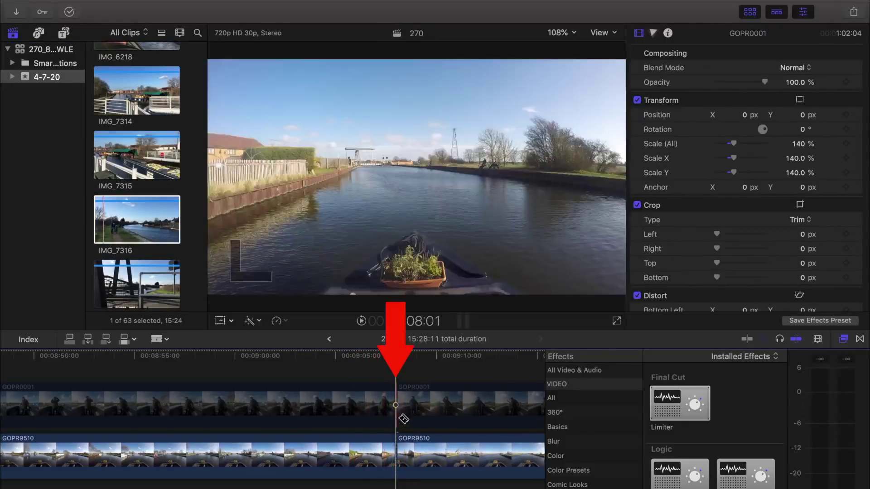
left_click_drag(117, 227, 392, 467)
Insert IMG_7317 into the storyline at about 9:24 in the project.
scroll(397, 453, "right", 10)
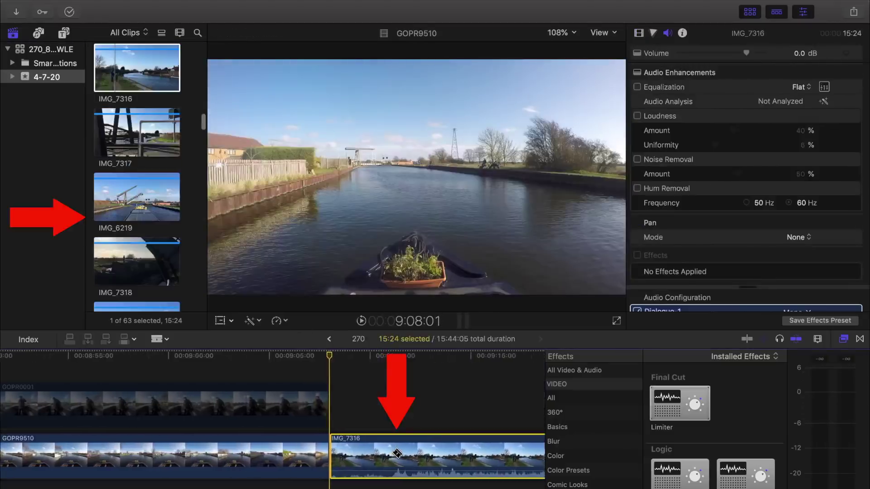
scroll(397, 453, "right", 5)
key("shift+f")
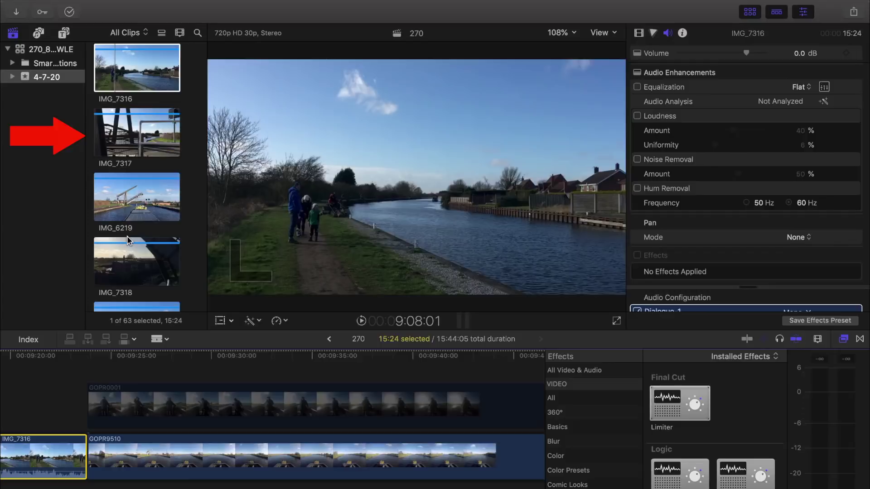
left_click(123, 142)
key("space")
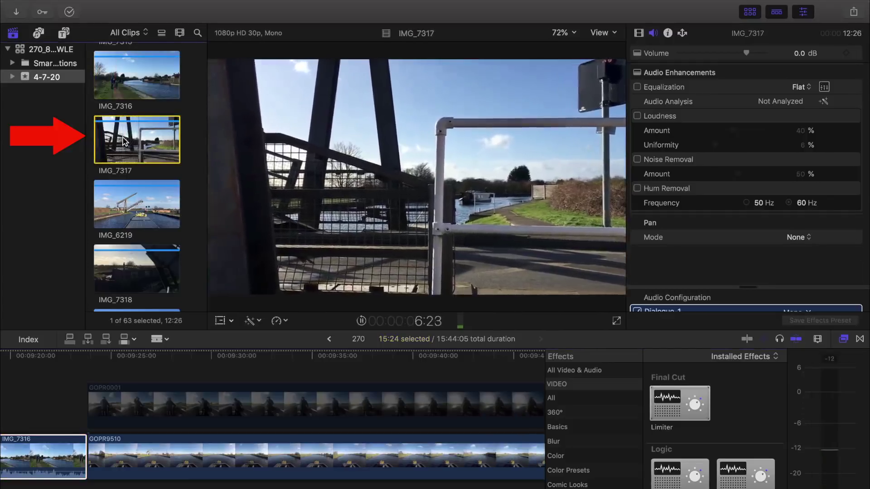
left_click(97, 355)
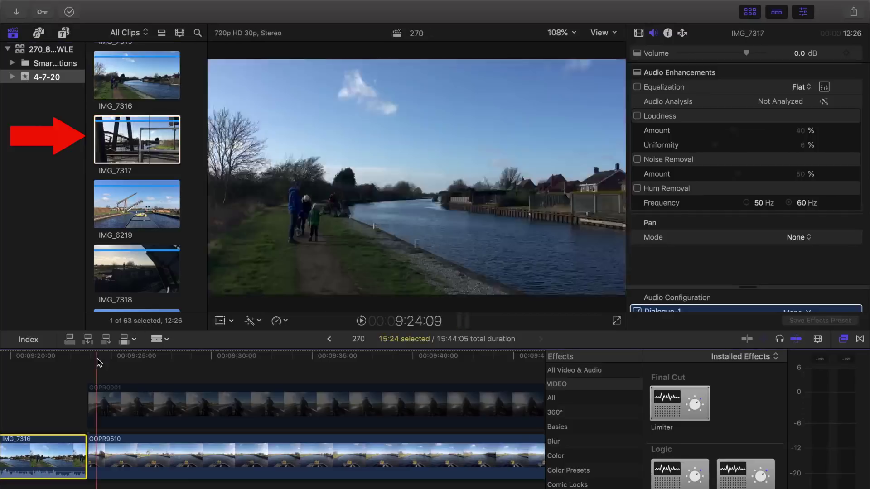
key("space")
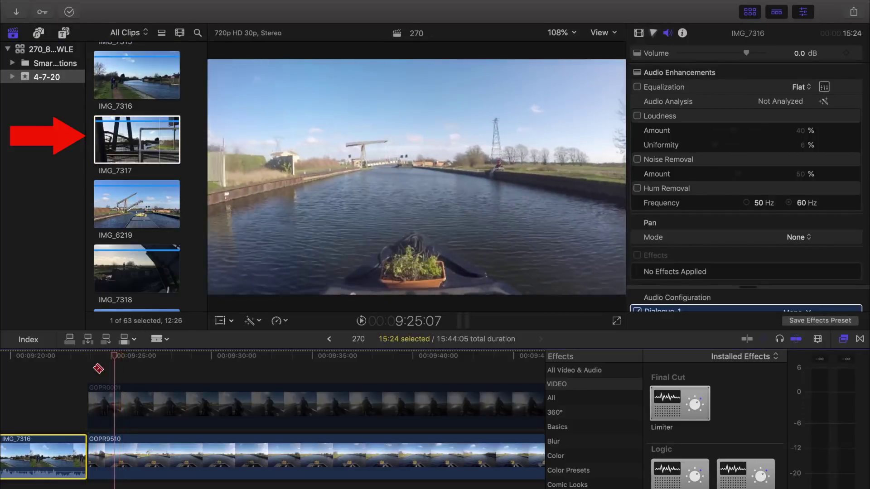
key("space")
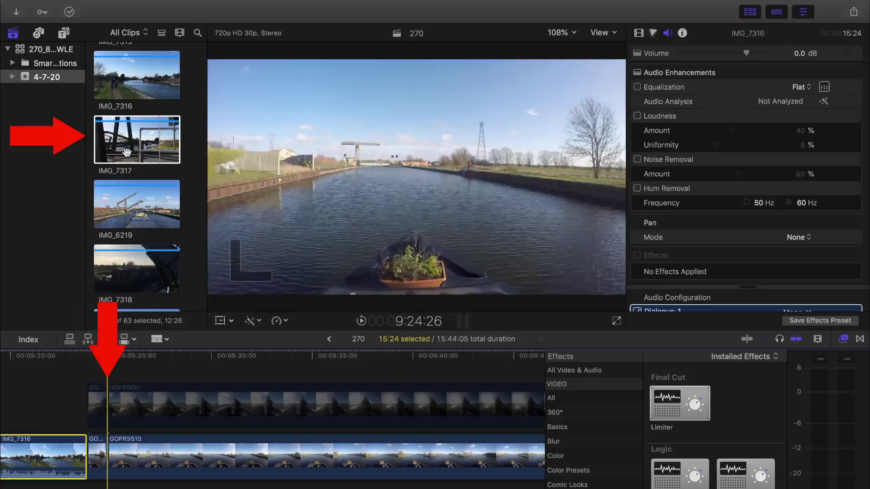
left_click_drag(127, 153, 107, 467)
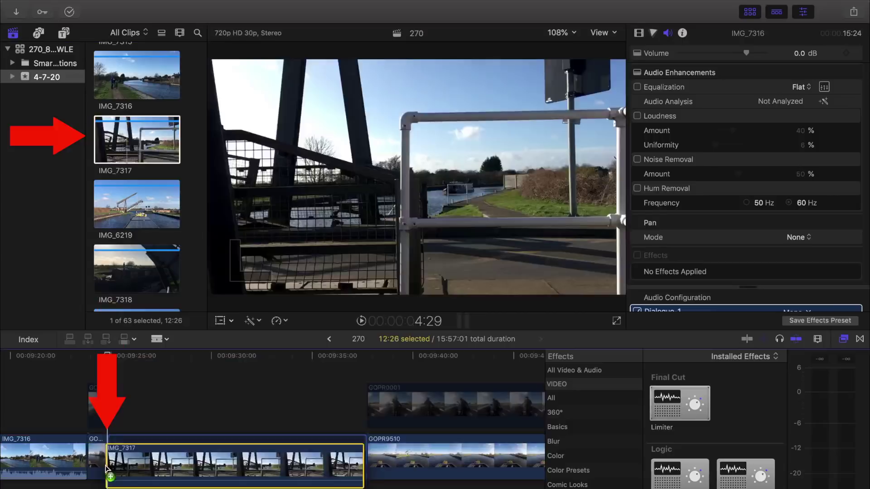
Insert IMG_6219 into the storyline at the next cut point.
left_click(120, 202)
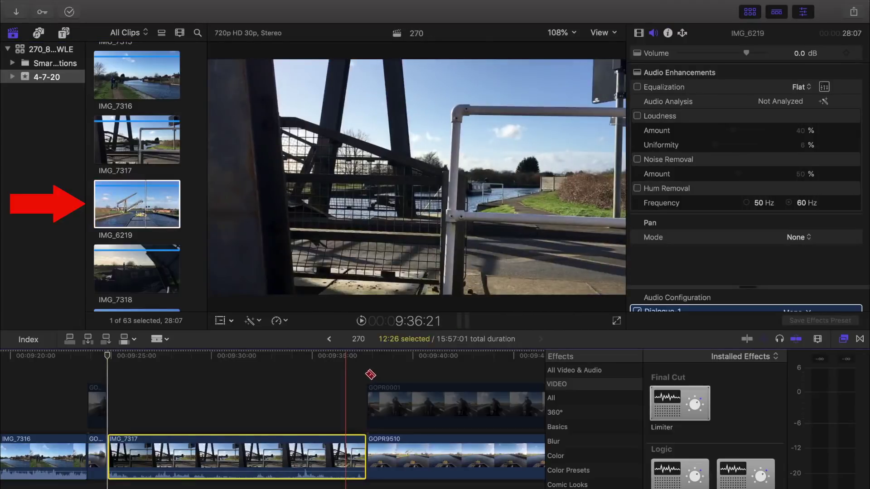
key("space")
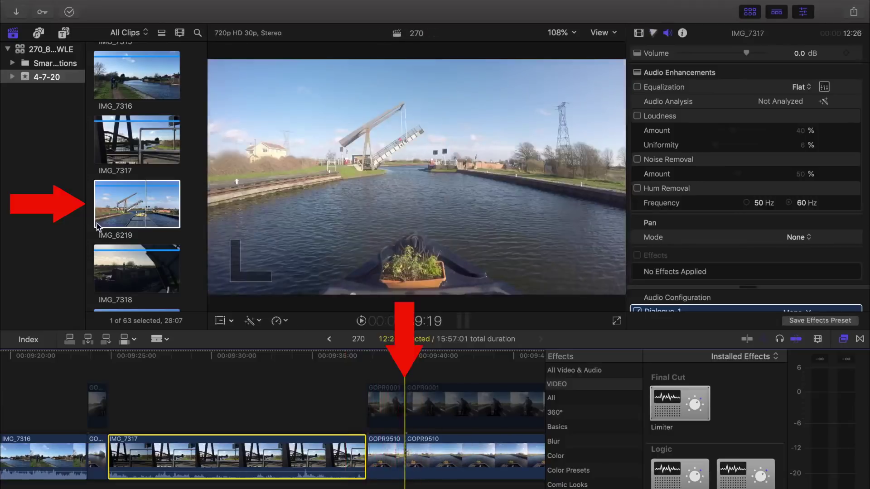
left_click_drag(103, 194, 401, 463)
Insert the 19:19 IMG_7318 clip after the canal shot, bringing the project to 16:44:27.
scroll(403, 458, "right", 5)
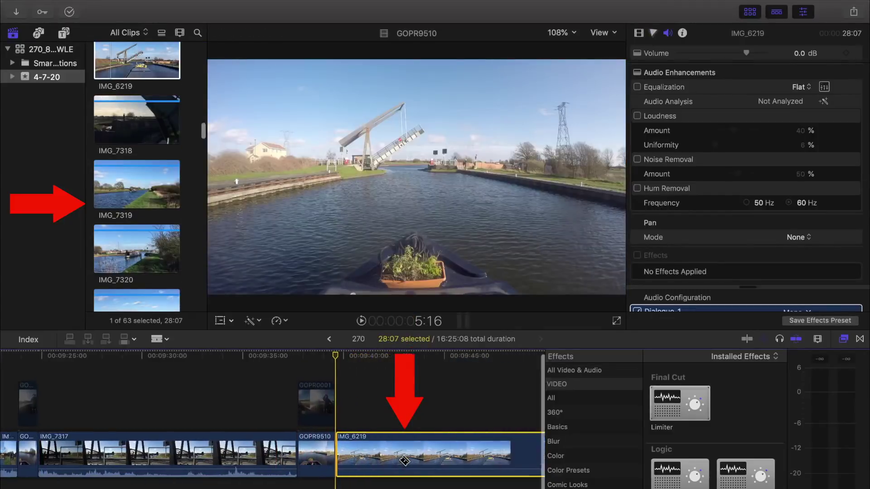
scroll(162, 113, "up", 3)
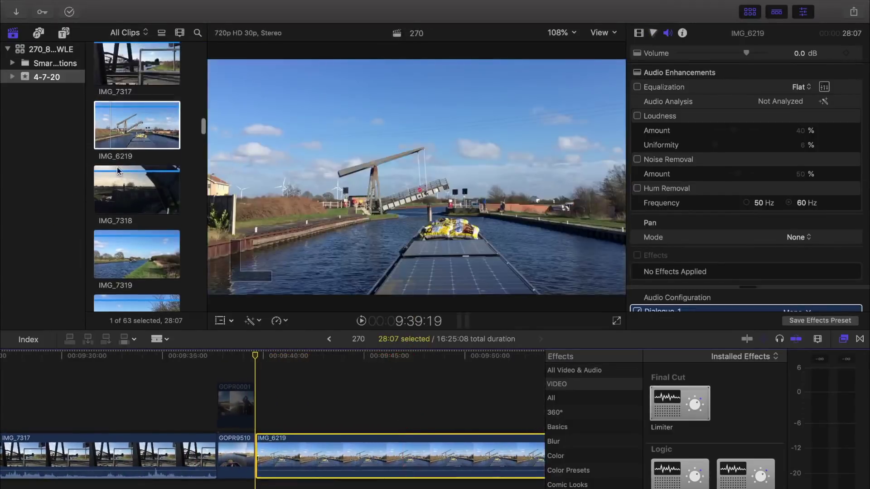
left_click(122, 188)
key("space")
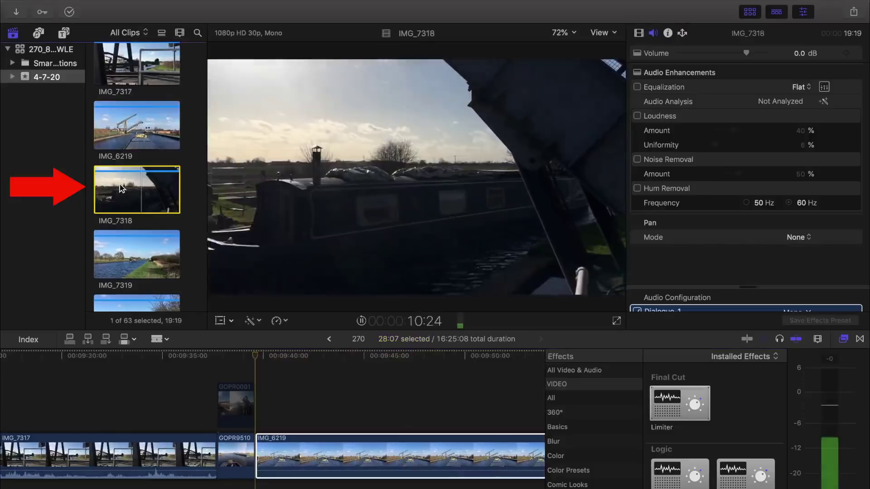
left_click(272, 435)
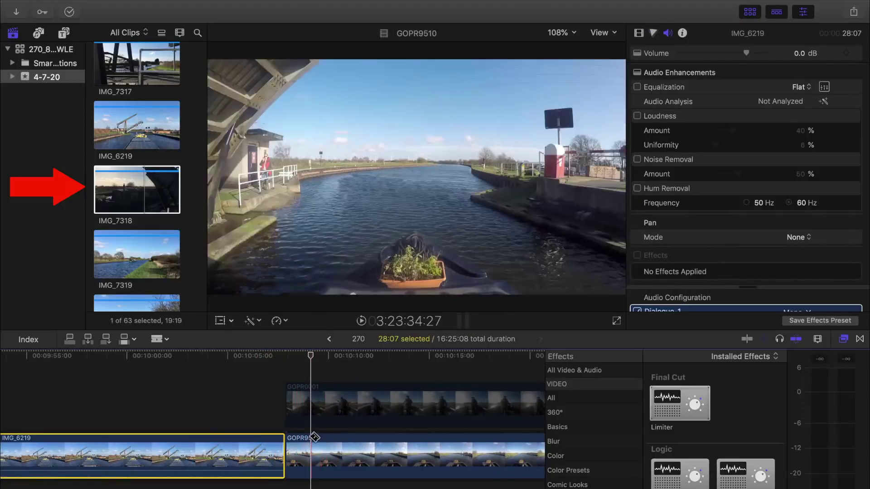
left_click_drag(127, 190, 313, 462)
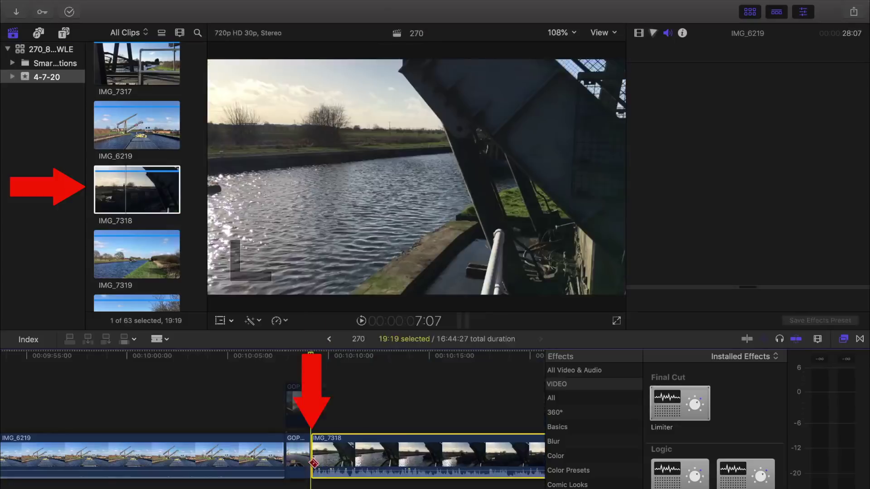
left_click(130, 266)
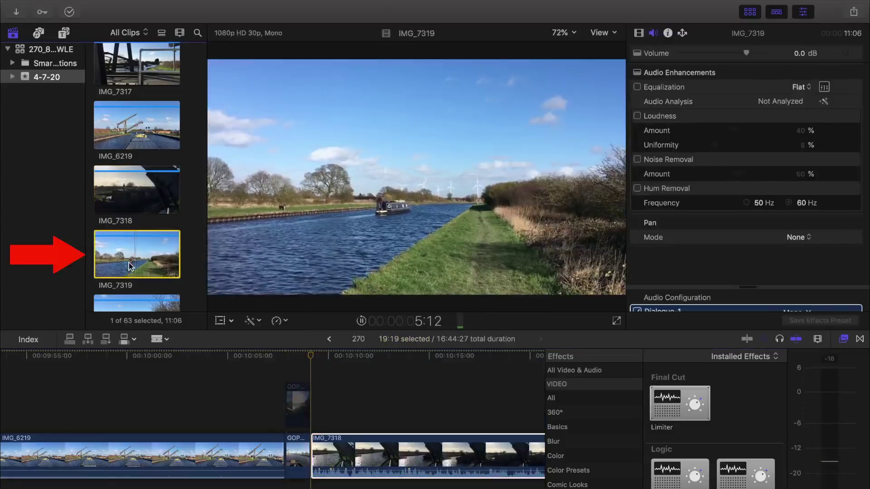
Preview IMG_7319 from near its start, playing it backward and forward.
left_click(100, 266)
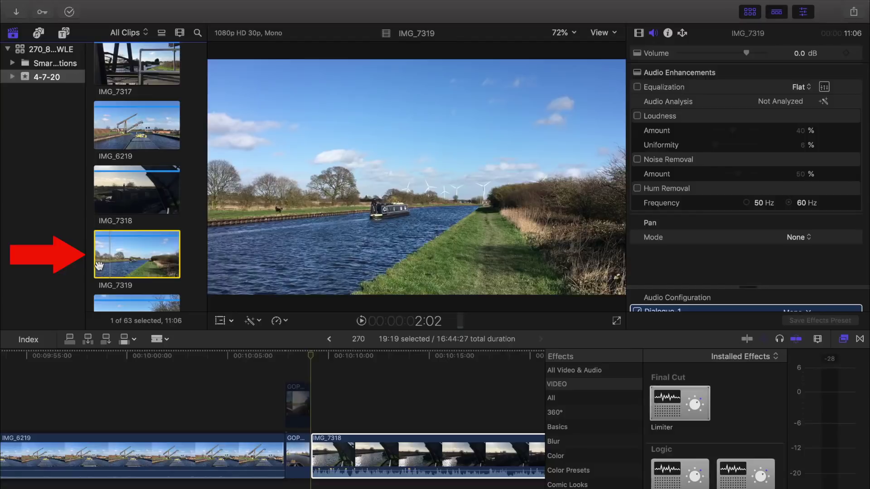
key("j")
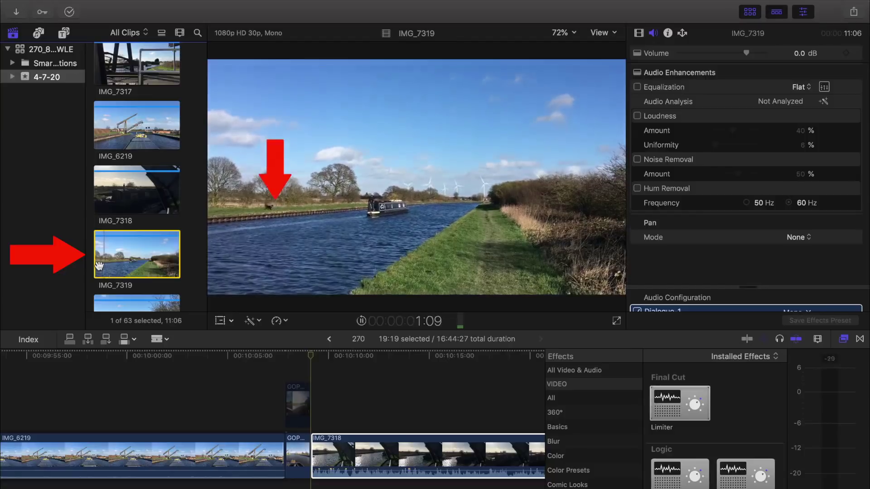
key("k")
key("l")
key("k")
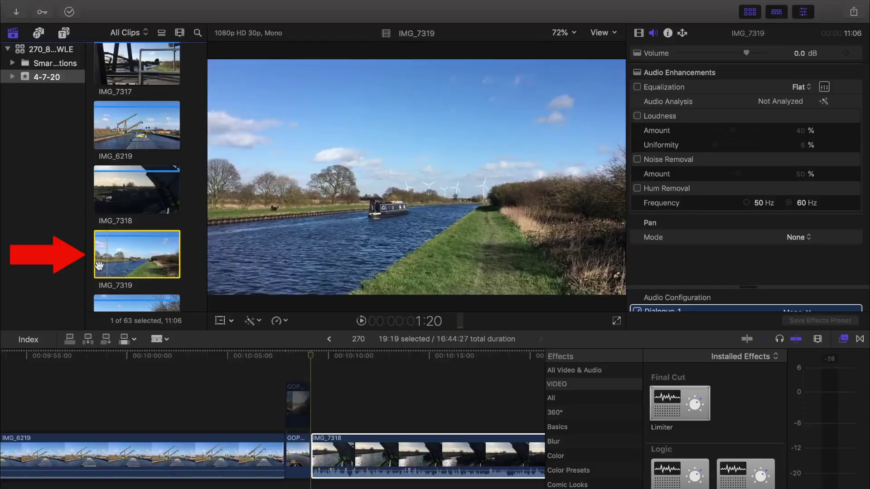
Review the canal footage after IMG_7318 and park the playhead at IMG_7318's end.
key("Down")
key("space")
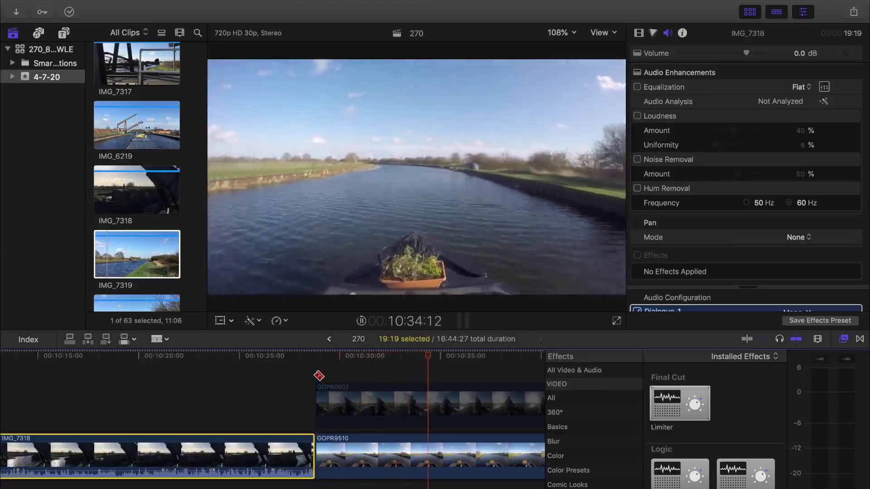
key("space")
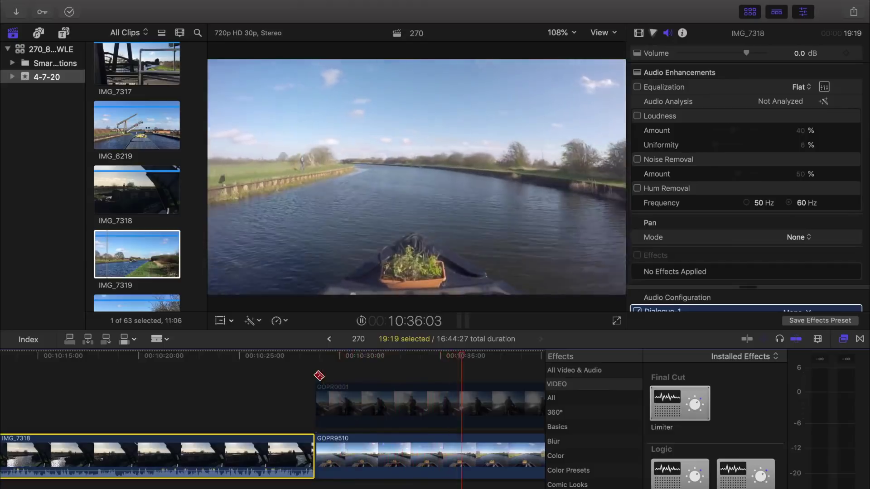
key("j")
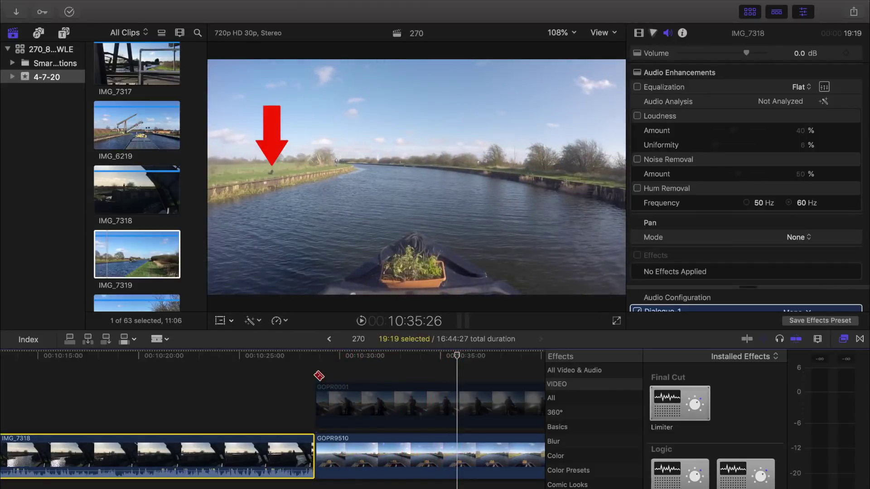
key("space")
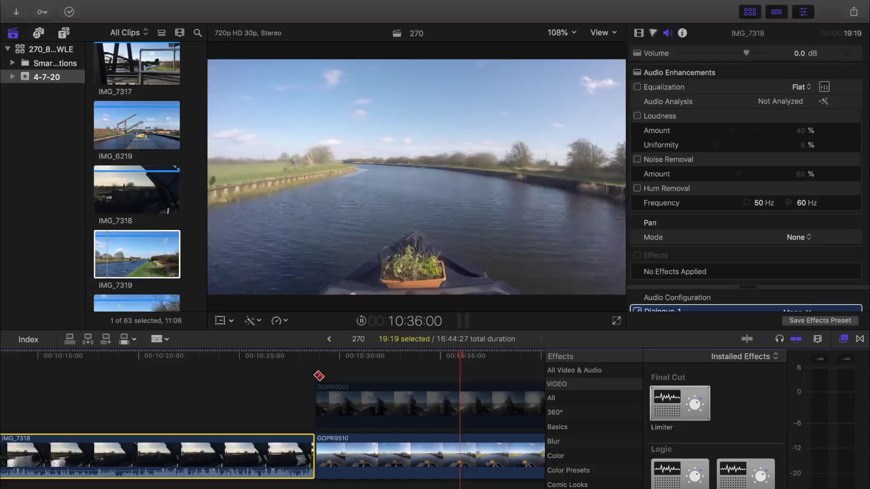
key("space")
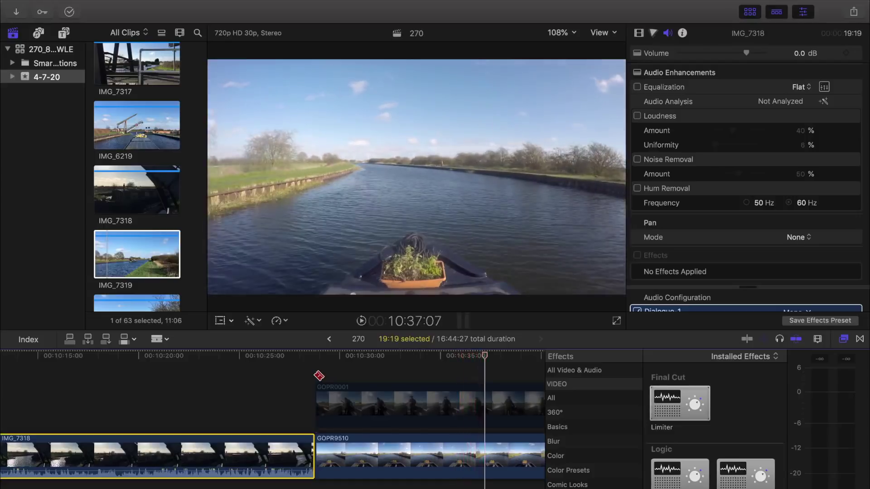
key("space")
key("space")
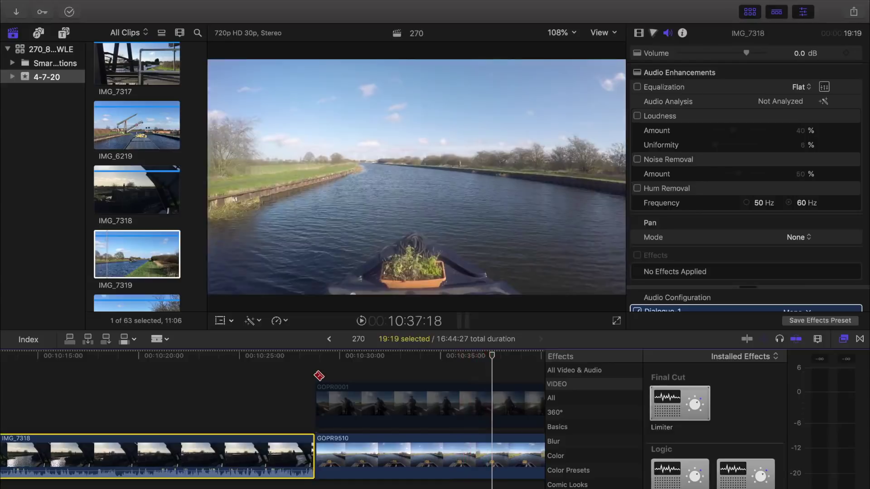
key("Up")
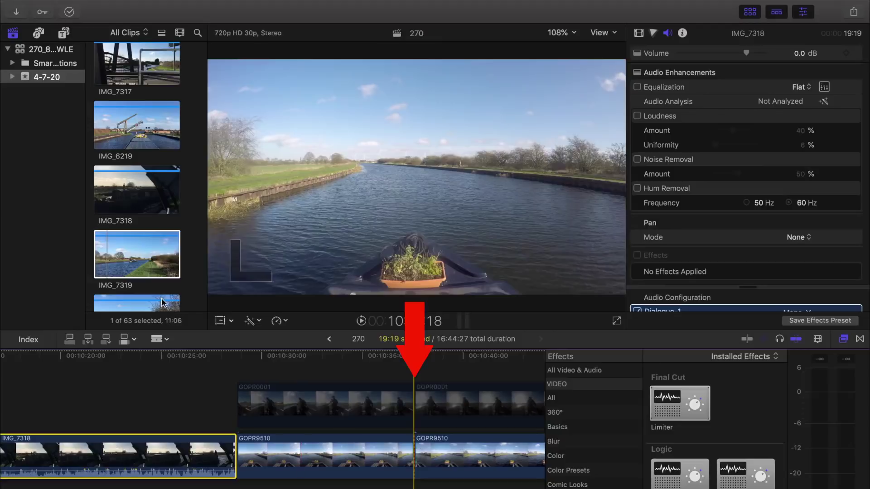
Drop IMG_7319 onto GOPR9510 using Replace from Start at the playhead.
scroll(231, 377, "right", 5)
left_click_drag(116, 240, 328, 456)
key("Escape")
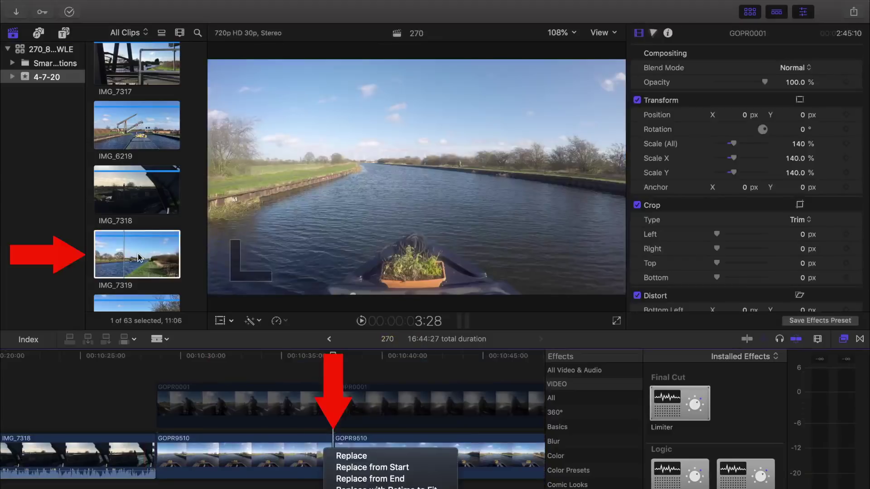
left_click(137, 252)
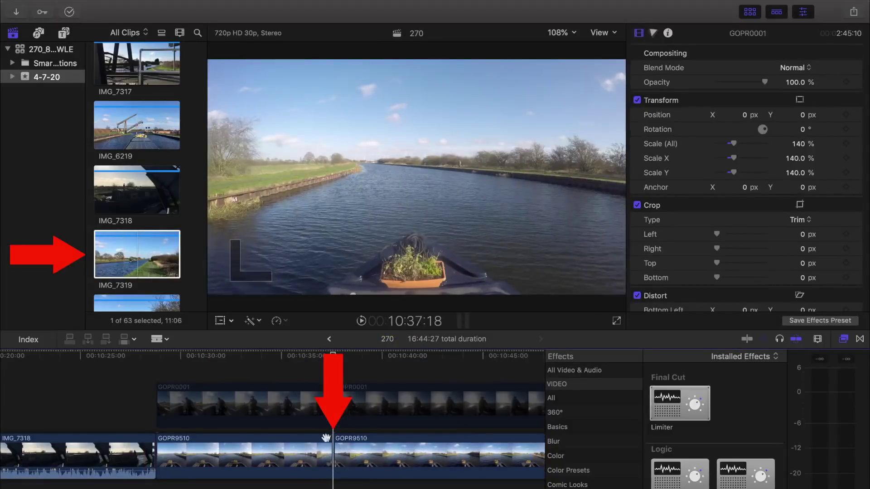
key("d")
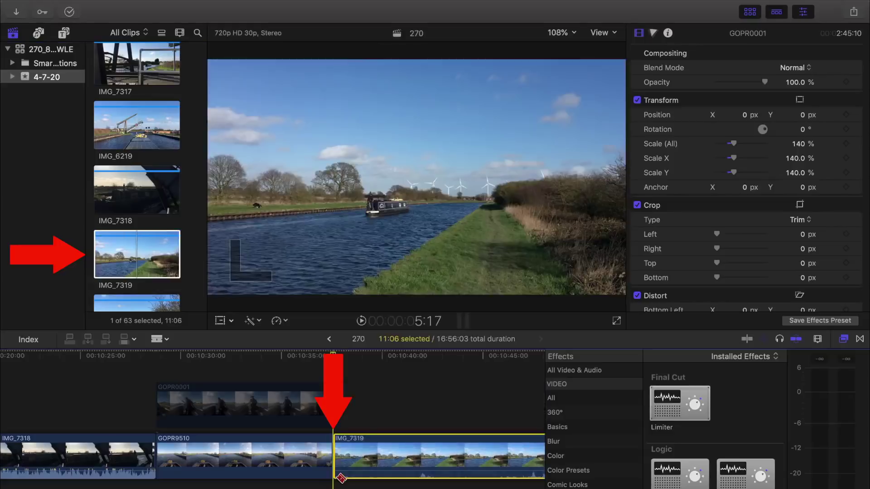
Insert IMG_7320 and then IMG_7321 into the timeline at the playhead.
scroll(341, 478, "right", 10)
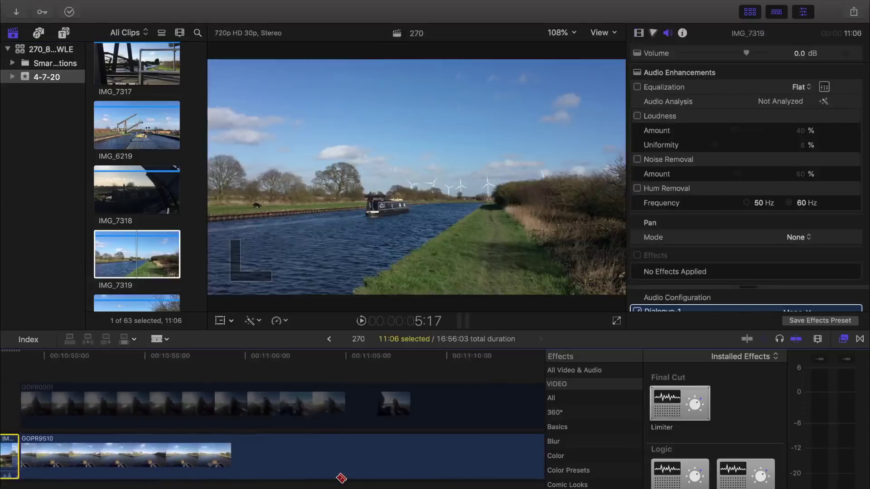
scroll(154, 258, "down", 5)
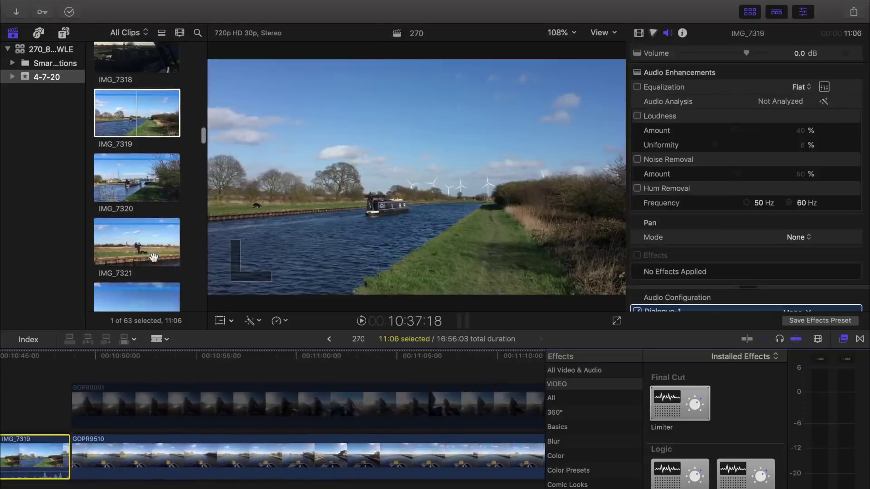
scroll(153, 257, "down", 10)
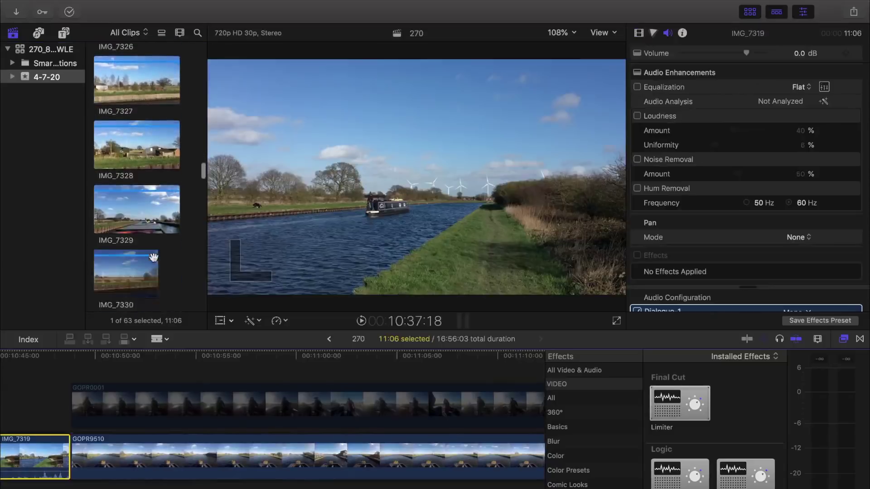
scroll(153, 257, "down", 10)
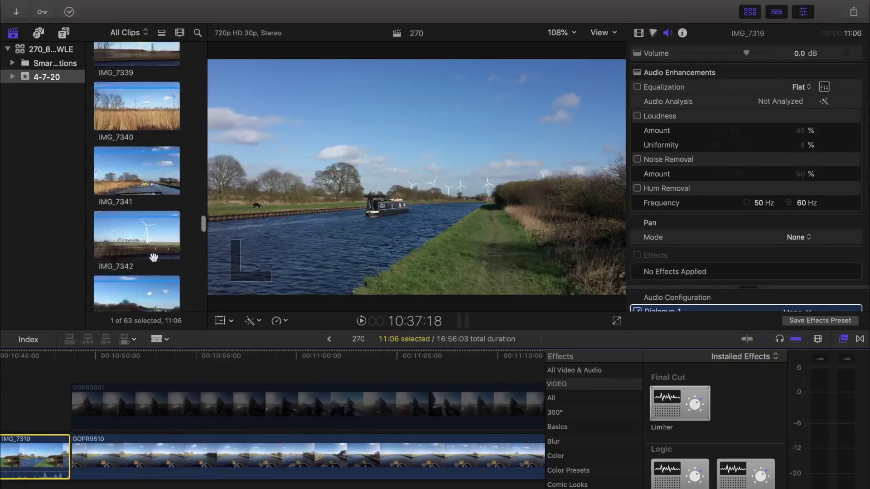
scroll(153, 257, "down", 10)
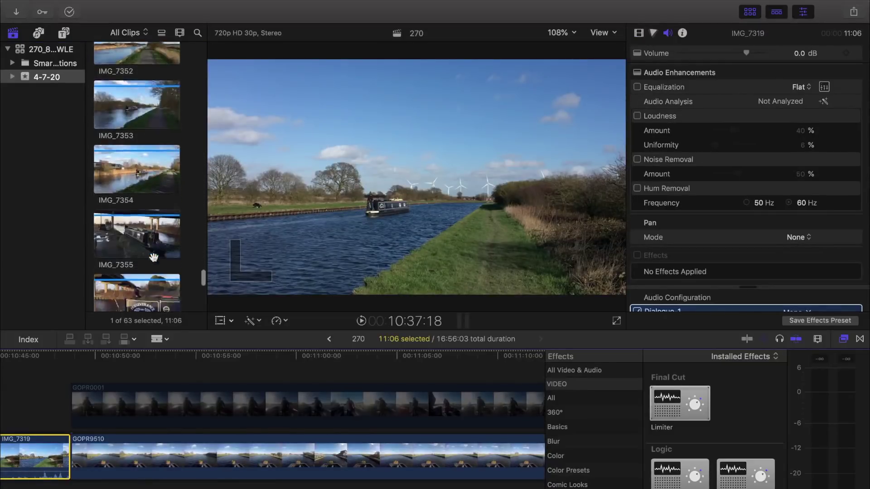
scroll(154, 257, "down", 5)
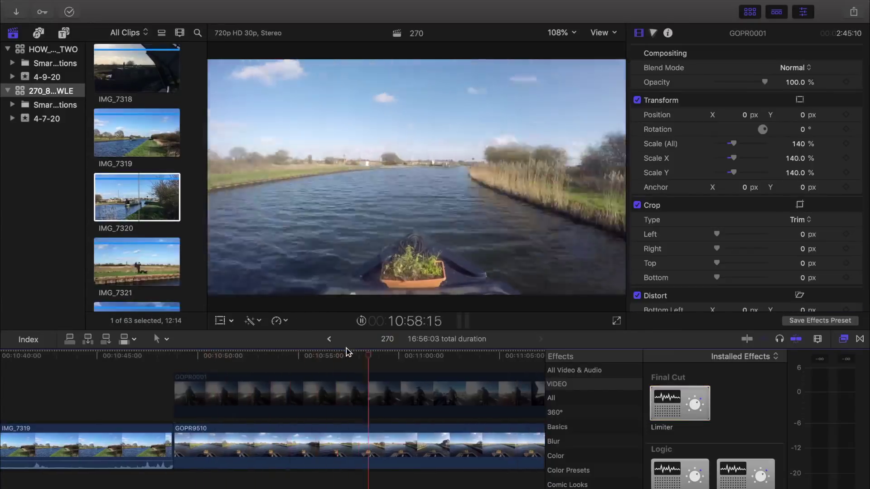
key("p")
key("w")
key("Down")
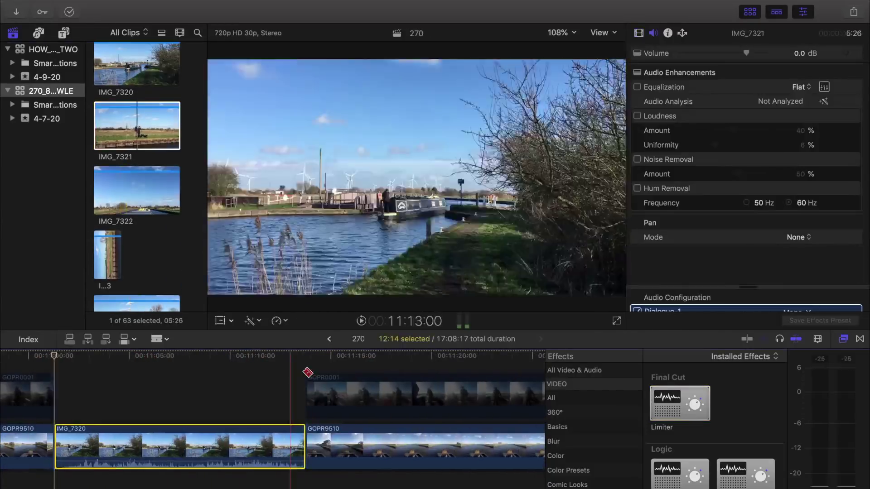
key("w")
key("Down")
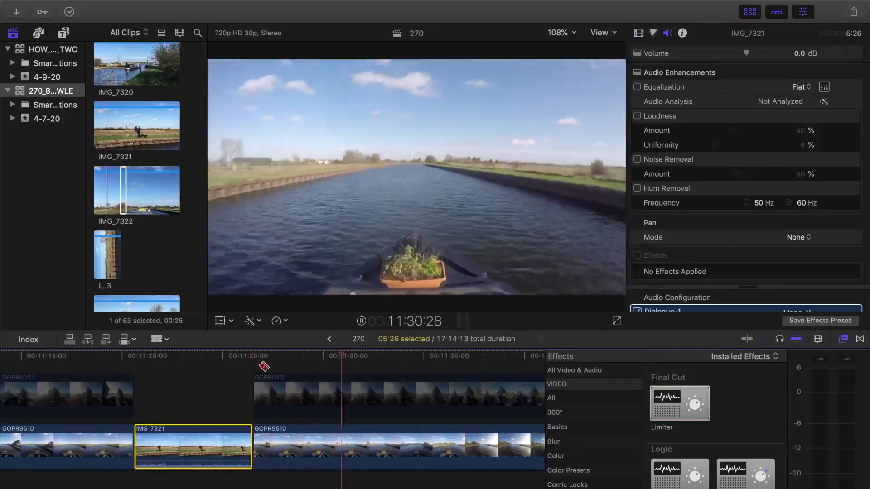
Drag IMG_7322 from the browser into the timeline at the playhead and play it back.
left_click_drag(122, 199, 327, 351)
left_click_drag(367, 487, 365, 468)
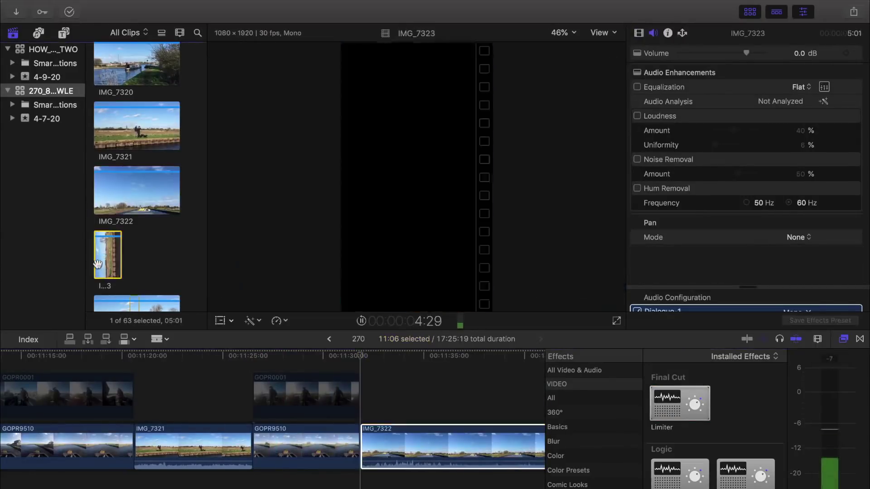
scroll(379, 414, "right", 10)
left_click(256, 369)
key("space")
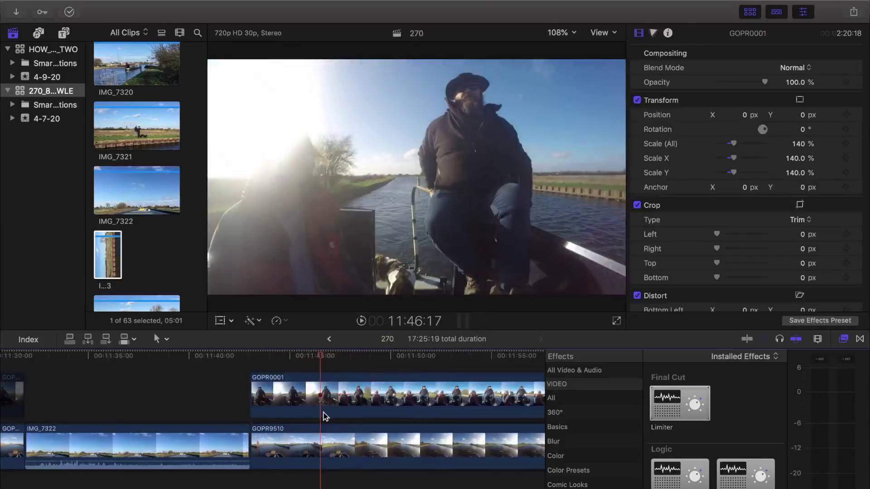
Take the Final Cut Pro window out of full screen.
mouse_move(429, 5)
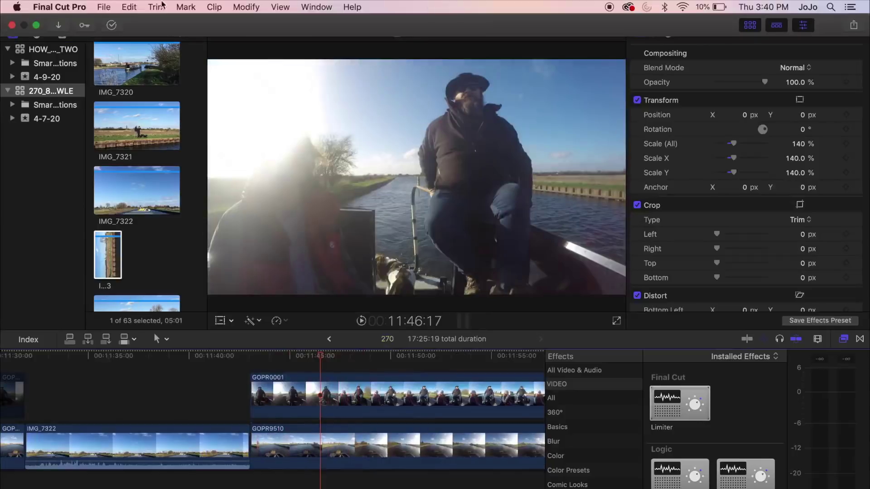
left_click(36, 26)
left_click(251, 368)
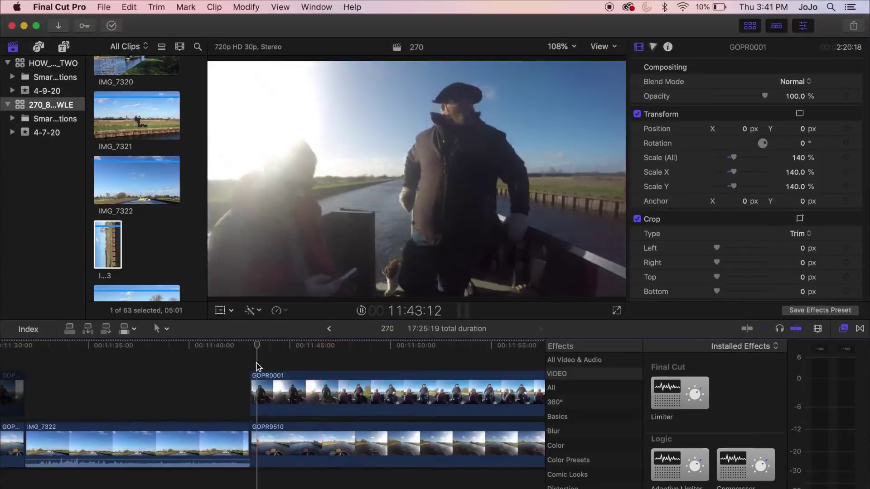
Scrub the timeline back to park the playhead at the start of GOPR0001.
key("space")
key("j")
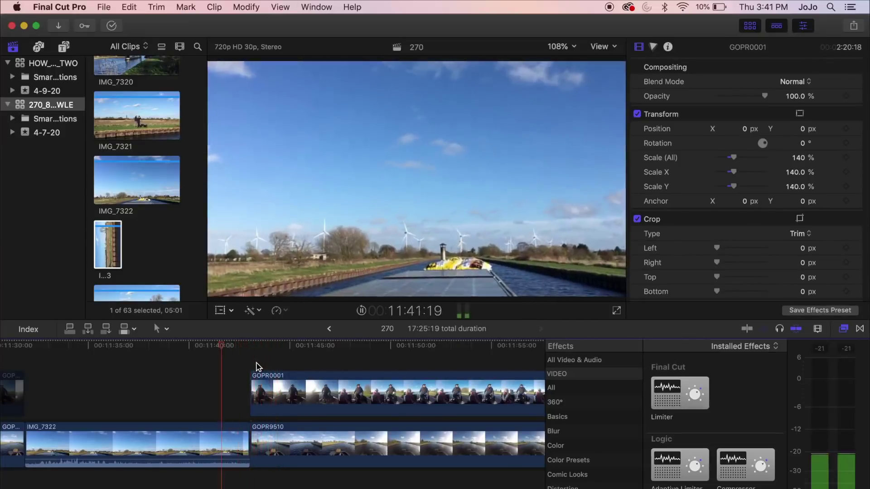
key("space")
key("space")
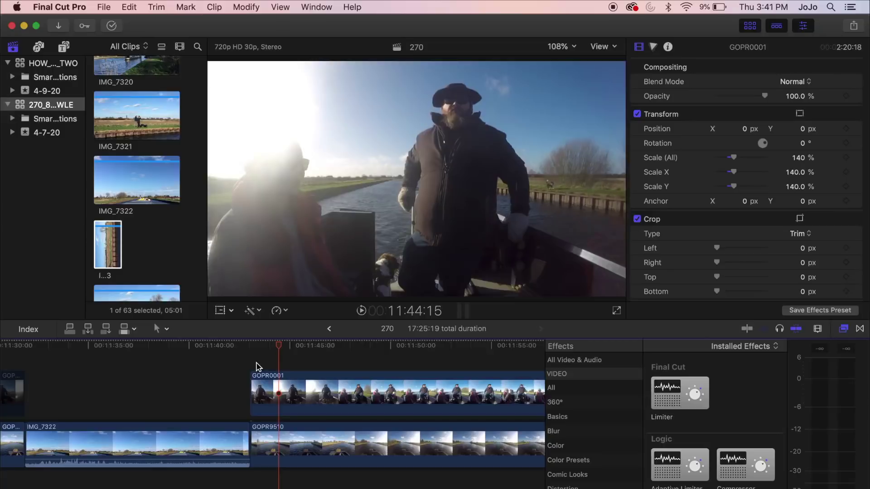
key("Left")
key("Left")
key("Left")
key("Left")
key("Left")
key("Left")
key("Left")
key("Left")
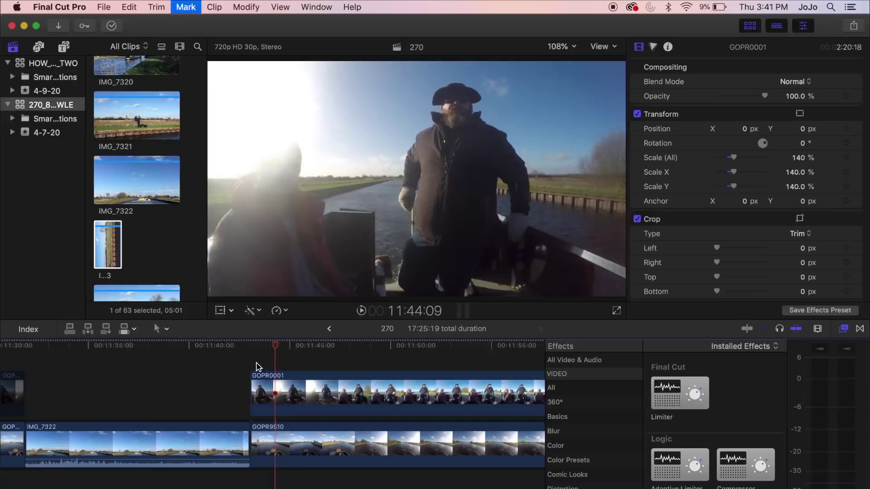
key("j")
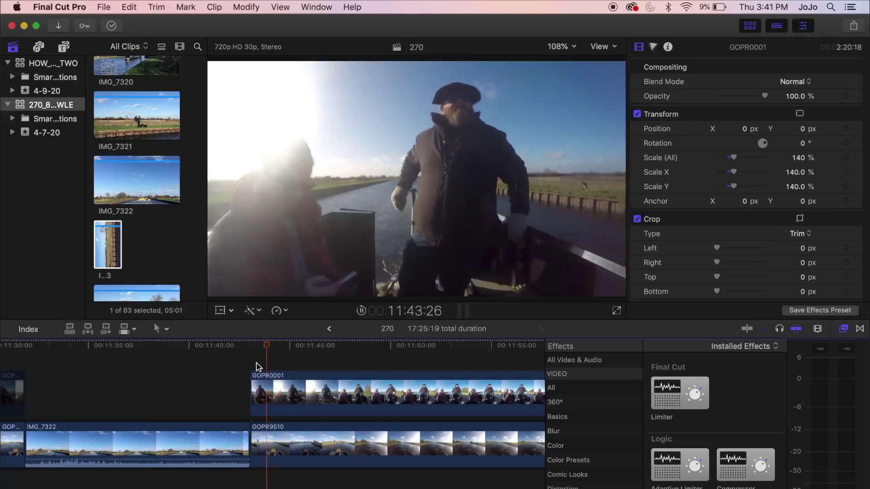
key("j")
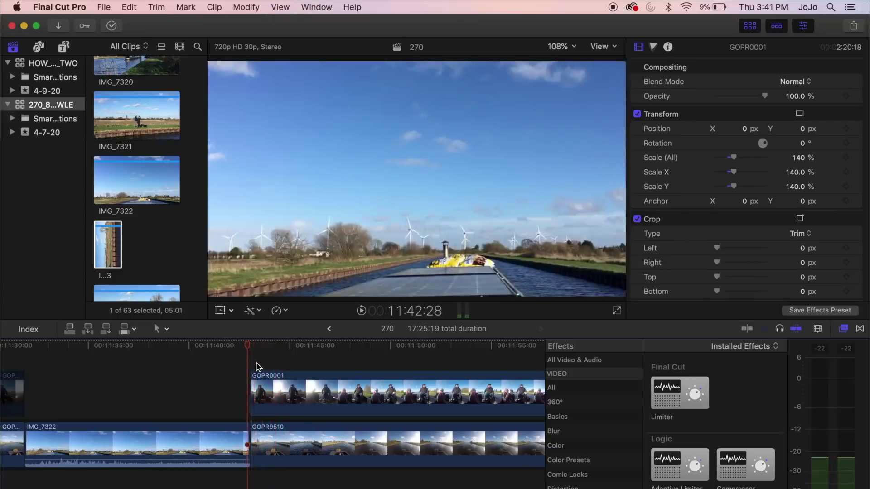
key("l")
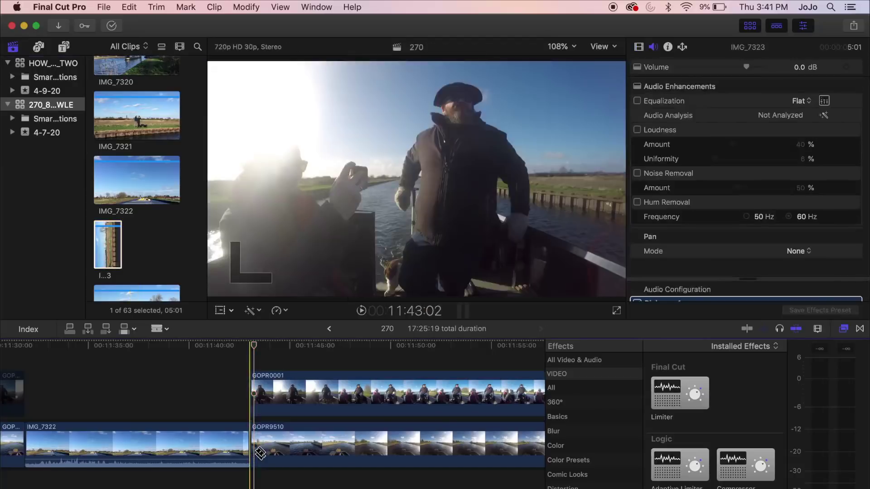
Place IMG_7323 between IMG_7322 and GOPR9510 and select it.
left_click(117, 240)
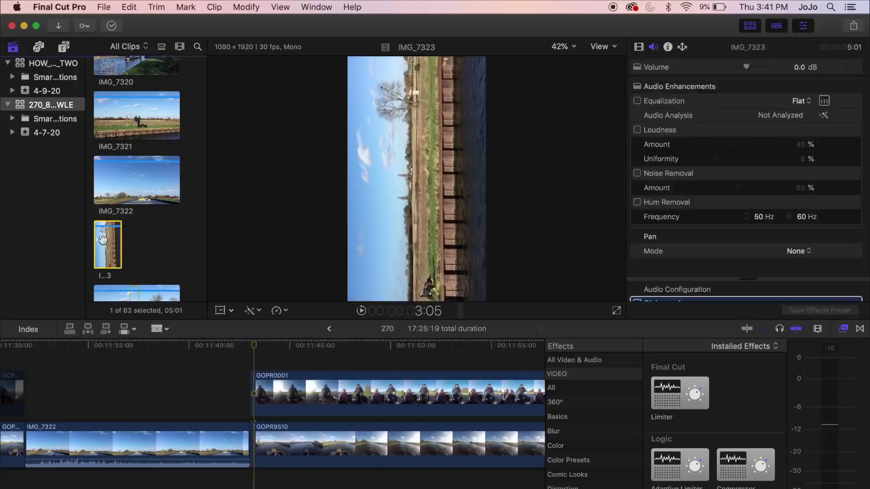
left_click_drag(103, 241, 257, 446)
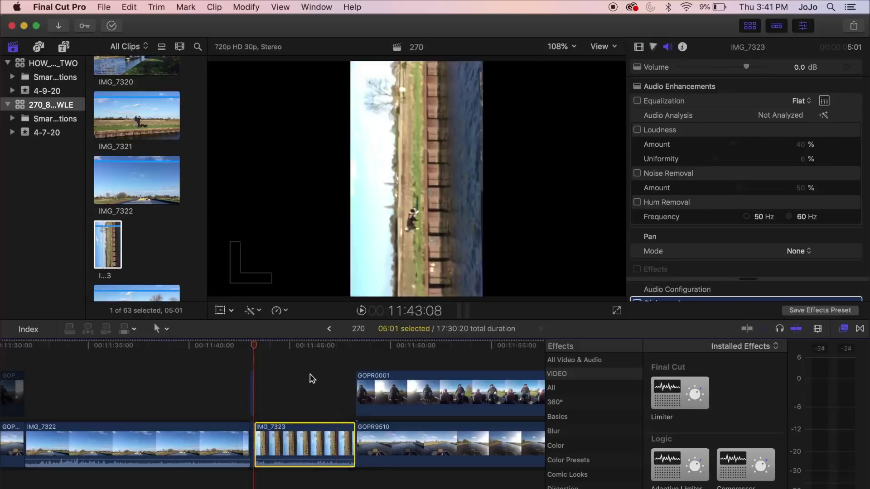
left_click(306, 417)
left_click(306, 431)
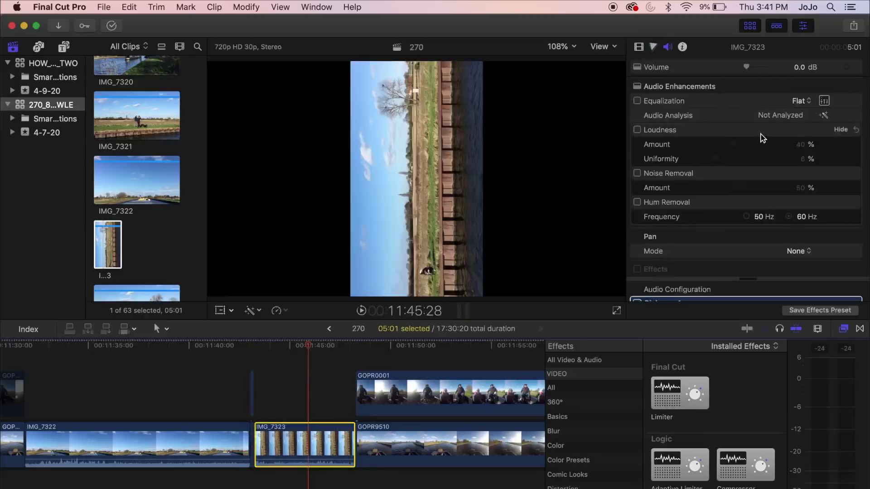
Give IMG_7323 a -90° rotation and 187% scale, then play it back.
left_click(639, 47)
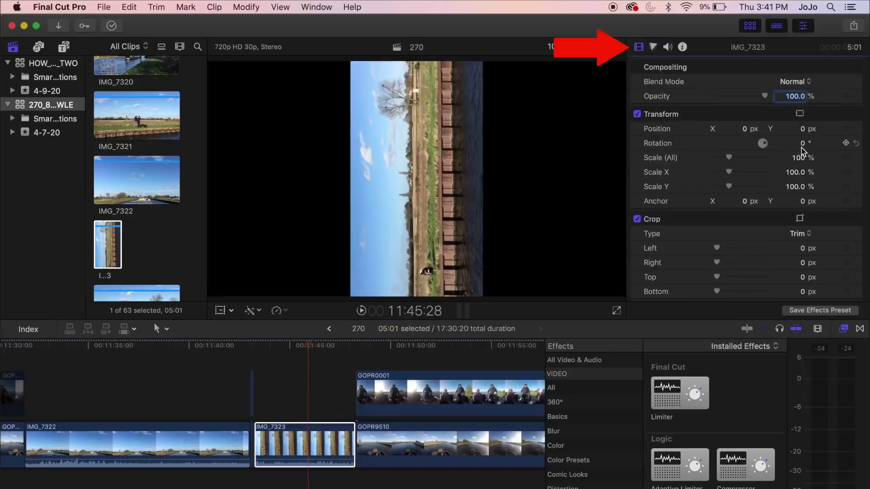
left_click(801, 148)
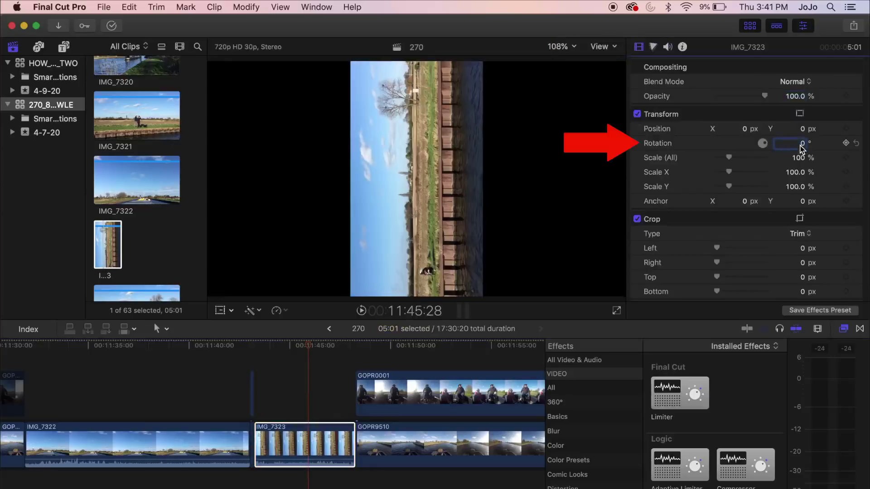
type("90")
key("Return")
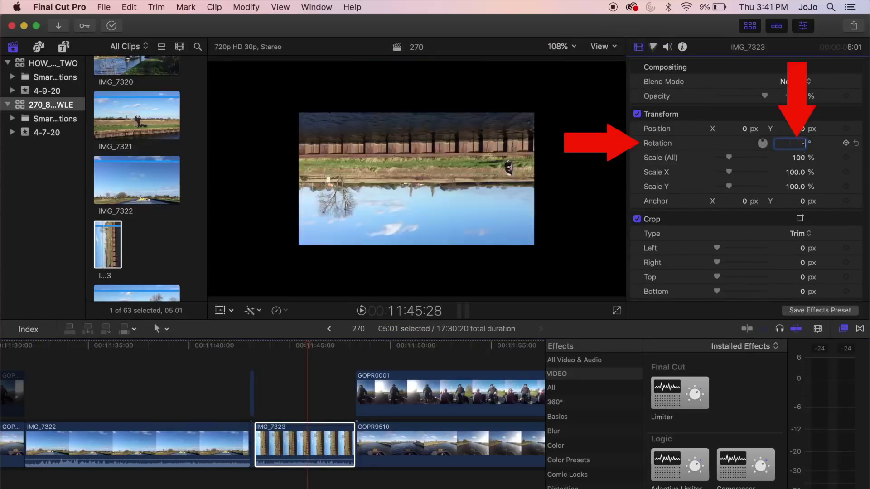
key("Return")
left_click(798, 159)
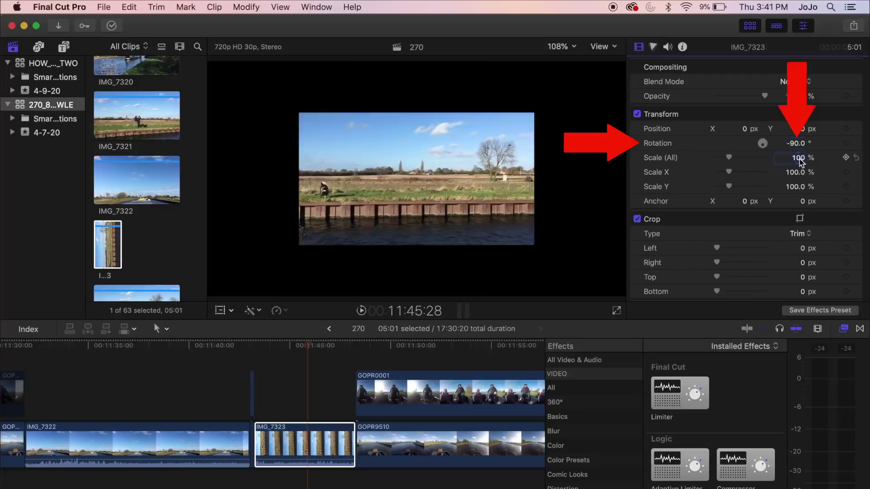
type("187")
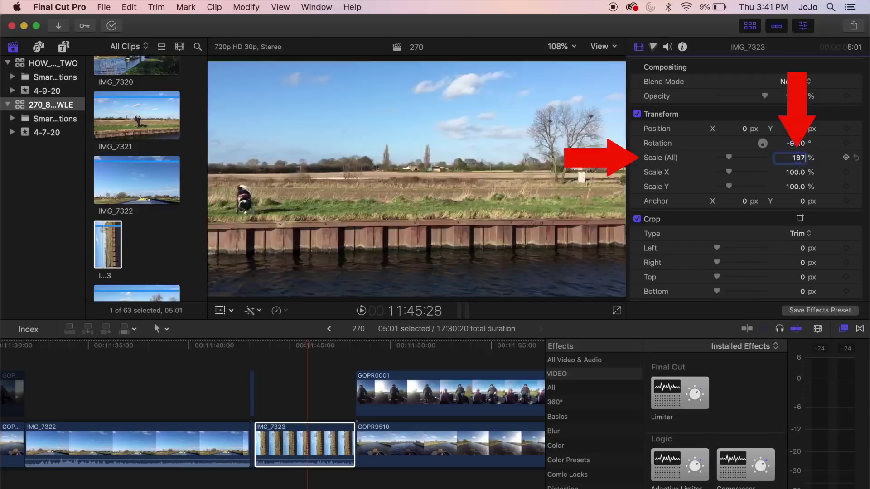
key("Return")
left_click(265, 392)
key("space")
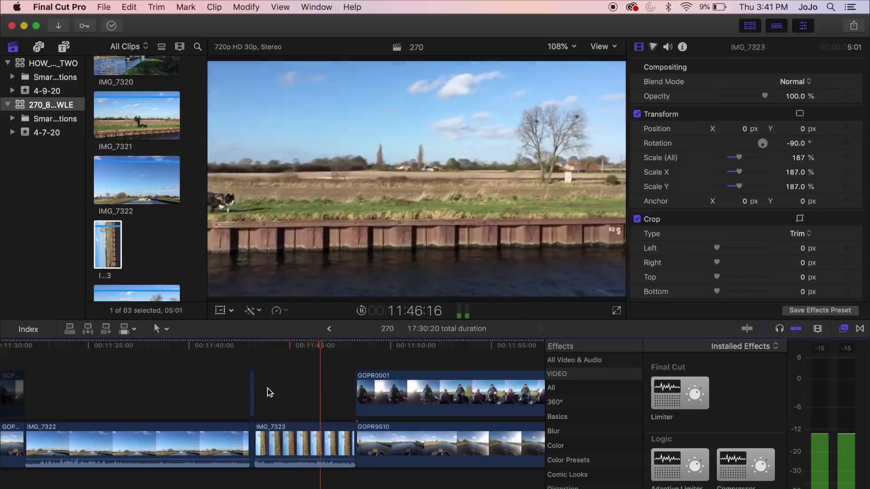
Insert IMG_7324 before GOPR9510.
scroll(136, 217, "down", 4)
left_click(134, 221)
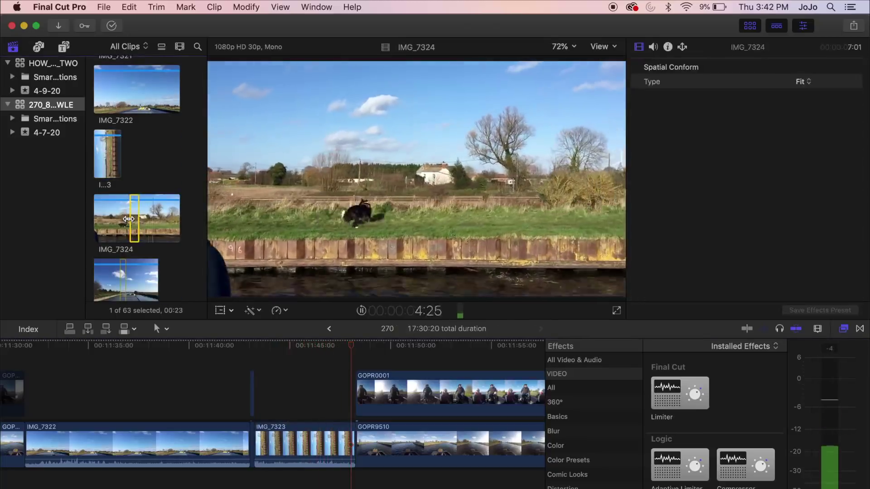
left_click(137, 221)
key("w")
scroll(136, 213, "down", 3)
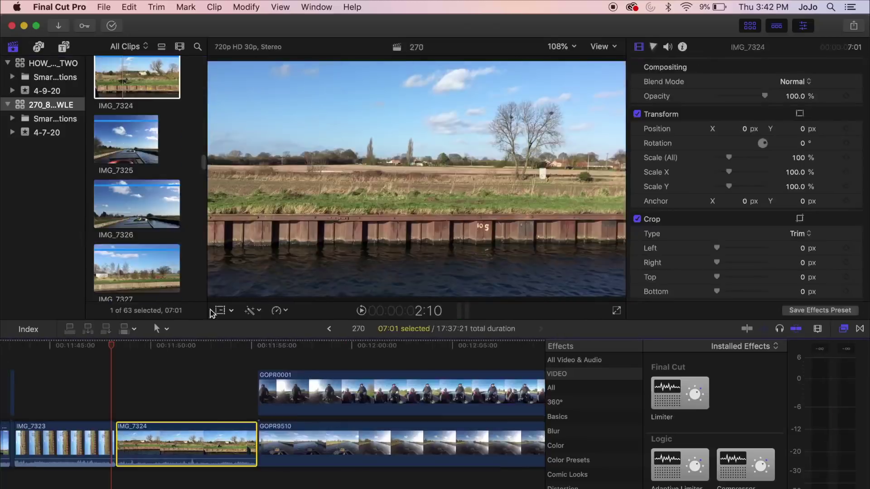
left_click(127, 213)
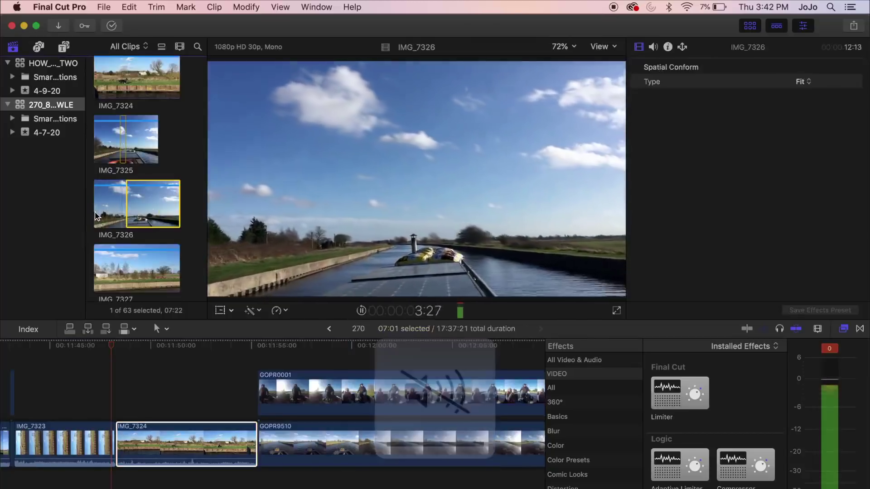
mouse_move(97, 216)
left_mouse_down()
mouse_move(131, 206)
mouse_move(83, 205)
left_mouse_up()
key("space")
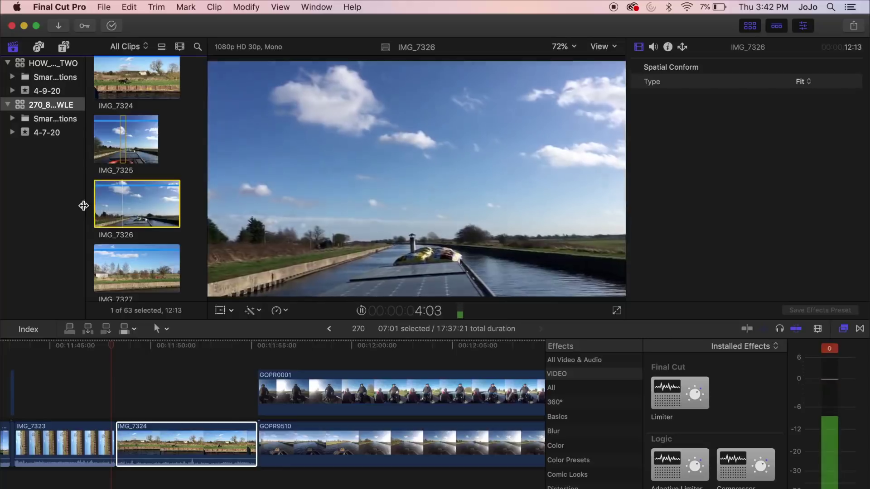
key("space")
scroll(107, 246, "down", 2)
left_click(106, 246)
key("space")
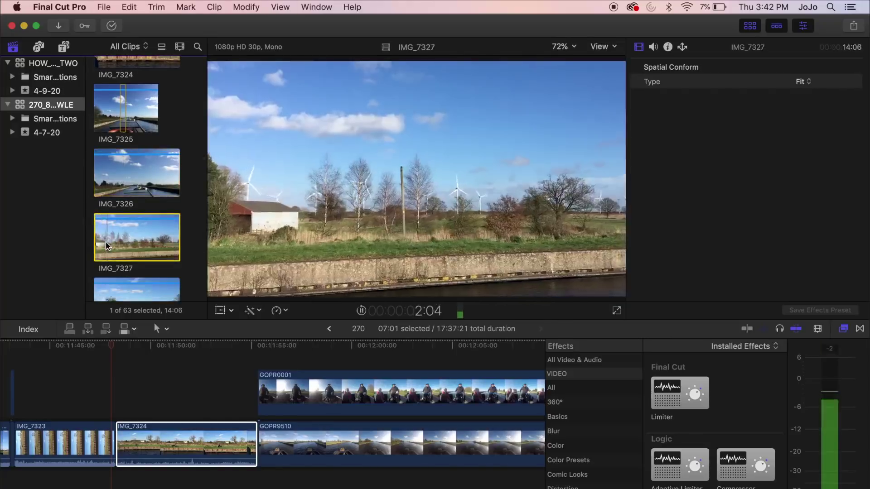
scroll(107, 246, "up", 2)
left_click(136, 245)
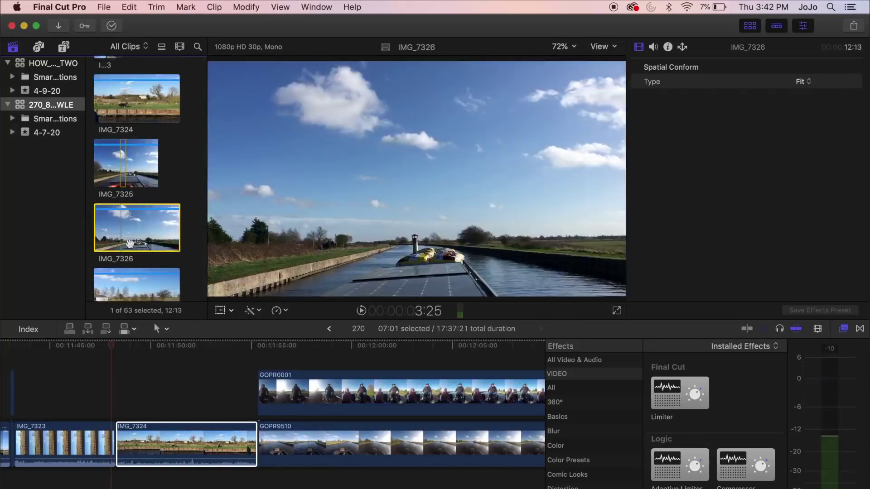
Review from GOPR0001's start and blade GOPR0001 and GOPR9510 at about 11:59:09.
left_click(254, 361)
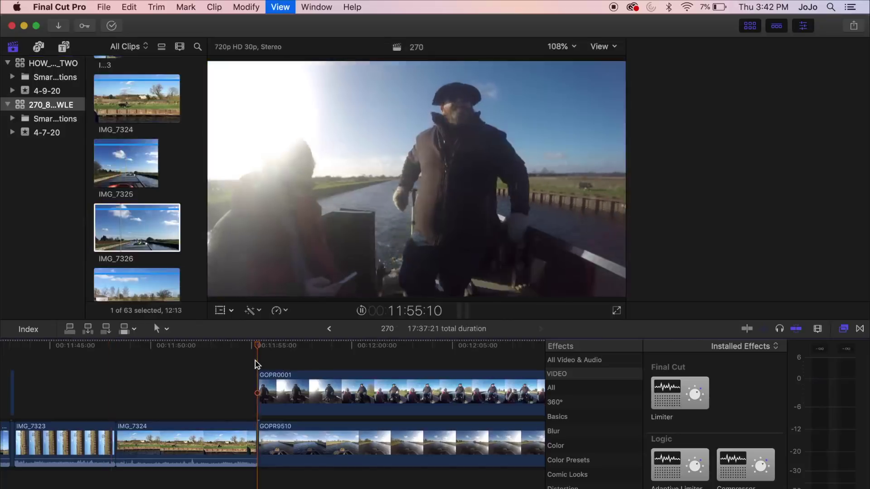
key("space")
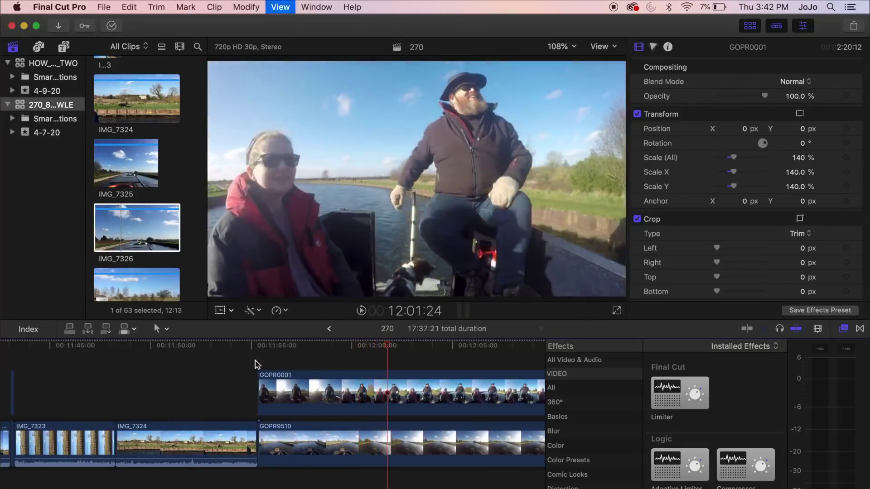
left_click(256, 362)
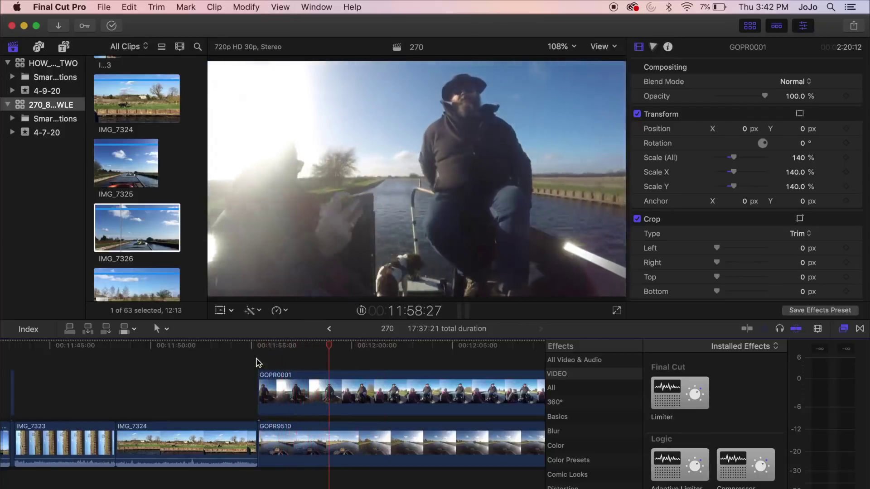
key("space")
key("b")
left_click(337, 410, "shift")
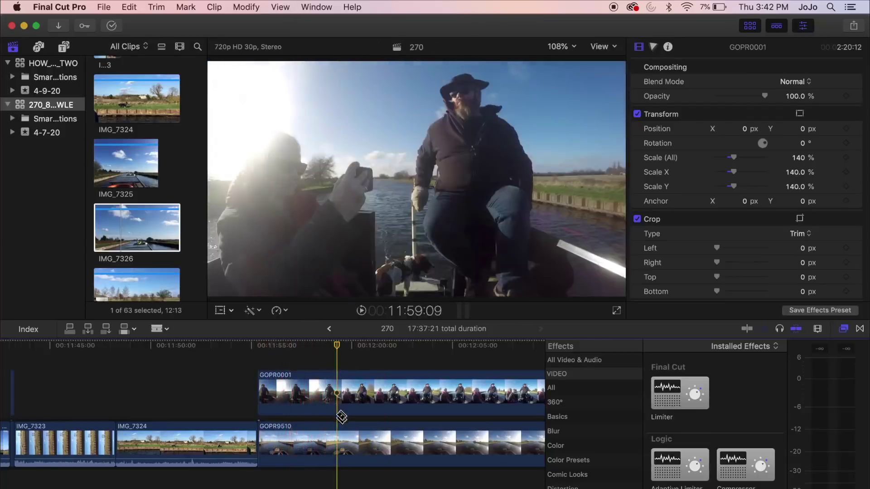
key("a")
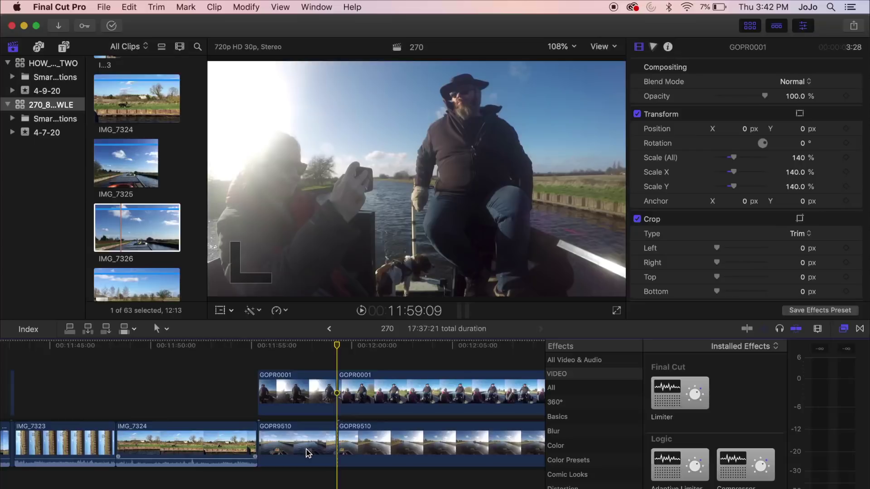
Move IMG_7324 after the first GOPR9510 piece and play the section back.
left_click_drag(200, 449, 332, 435)
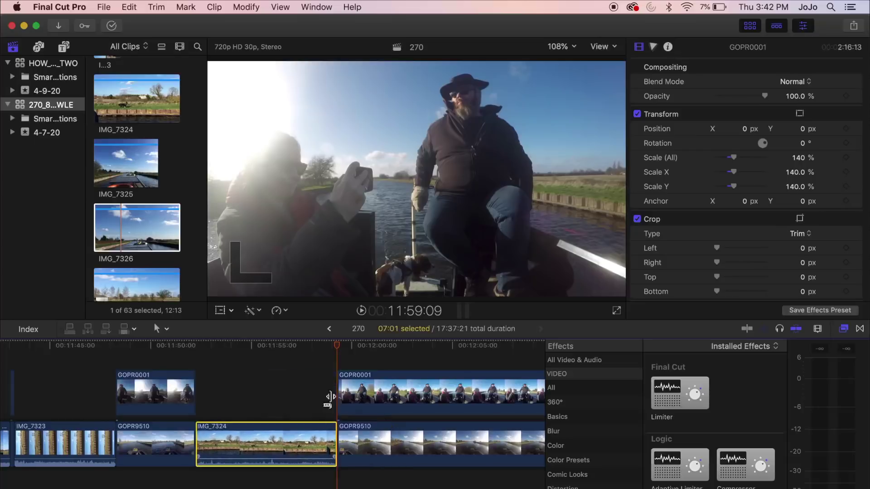
left_click(344, 357)
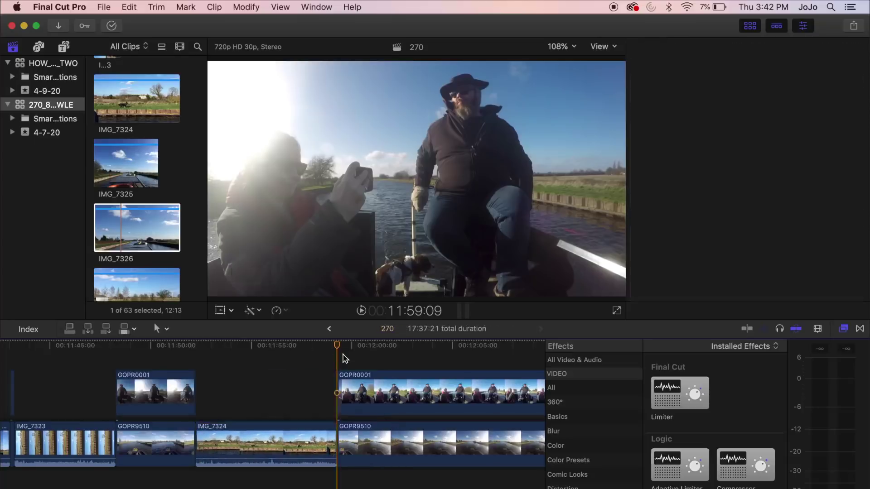
key("space")
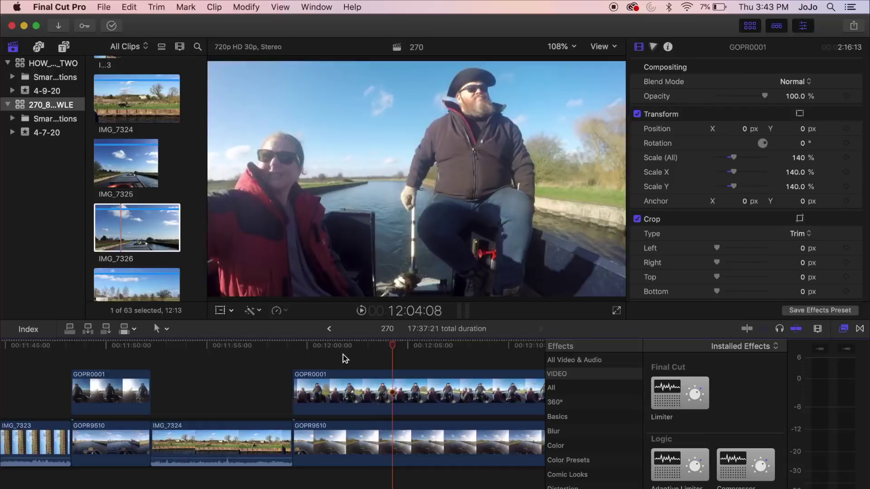
Disable the overlaid GOPR0001 clip and select GOPR9510 underneath.
left_click(394, 388)
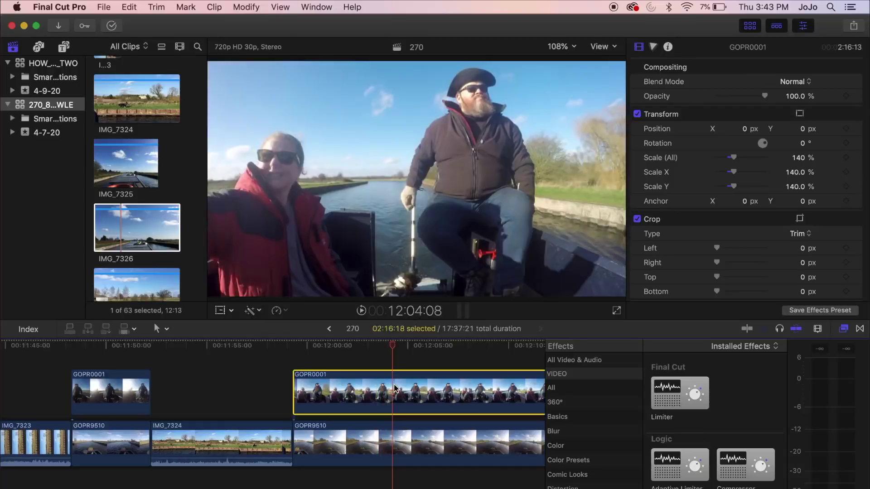
key("v")
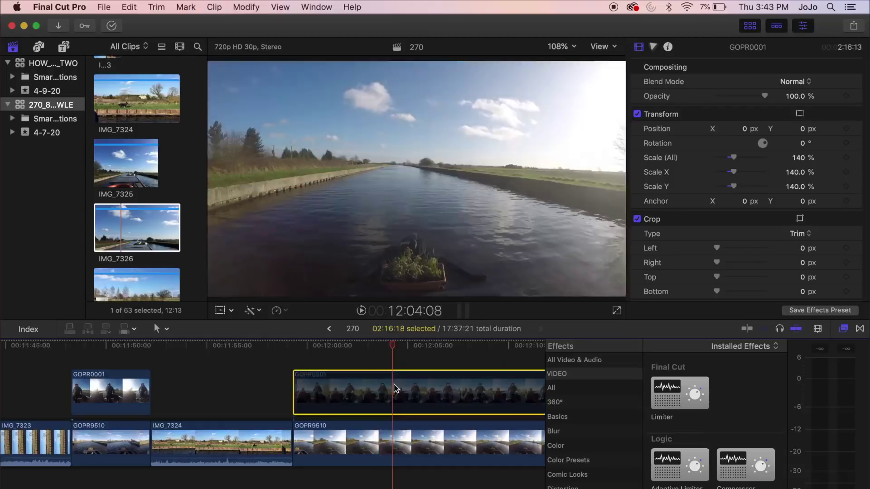
key("super+Down")
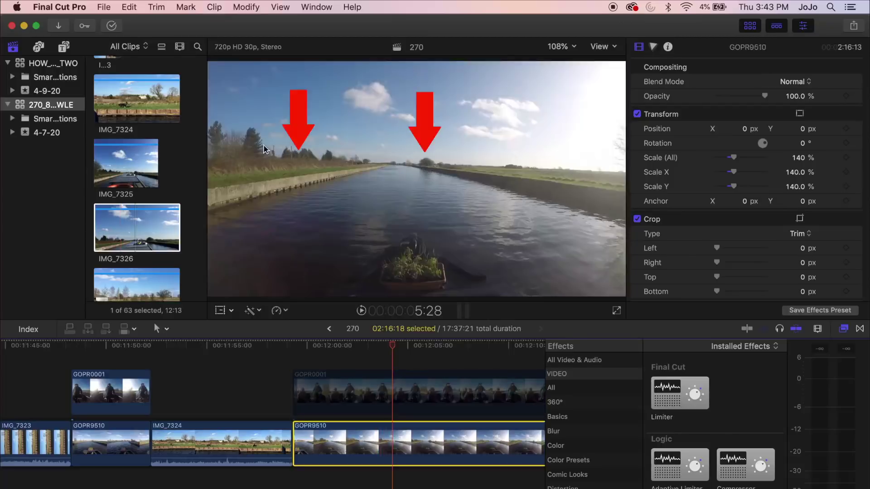
Split GOPR9510 at the playhead and insert IMG_7326 into the storyline at the cut.
left_click(135, 229)
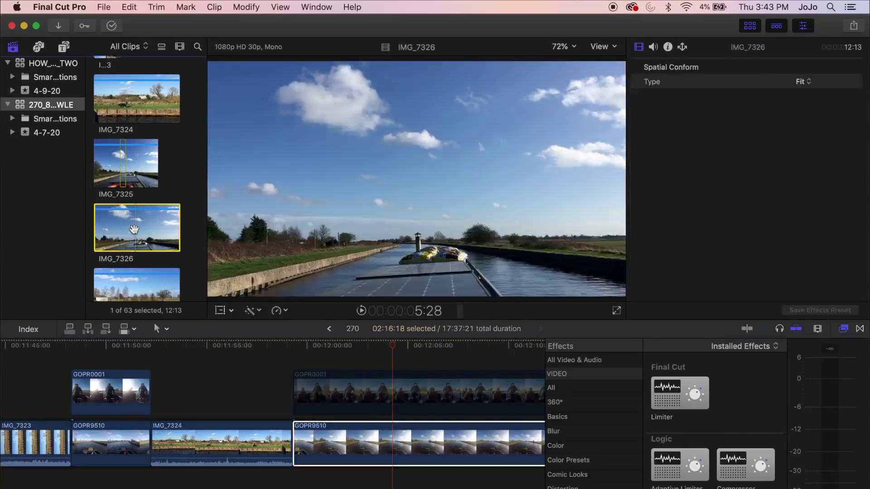
left_click(106, 229)
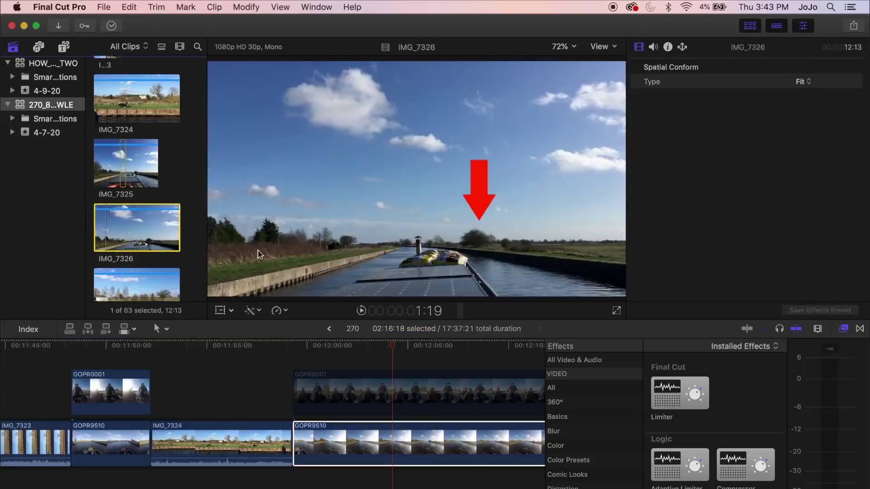
left_click(391, 431)
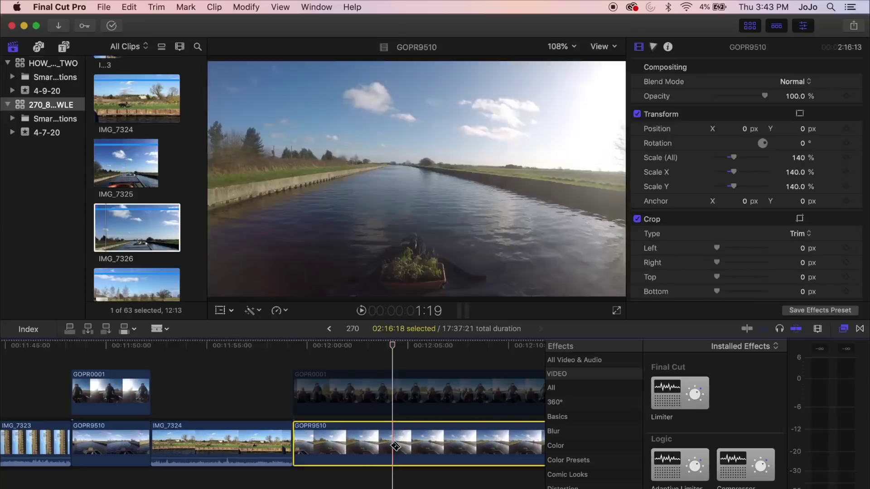
key("super+shift+b")
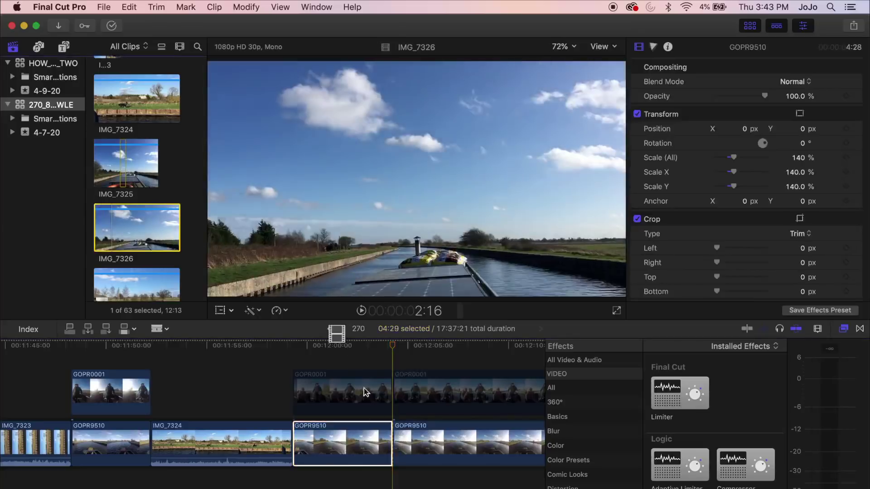
left_click_drag(137, 227, 390, 446)
scroll(388, 446, "right", 10)
scroll(163, 276, "down", 1)
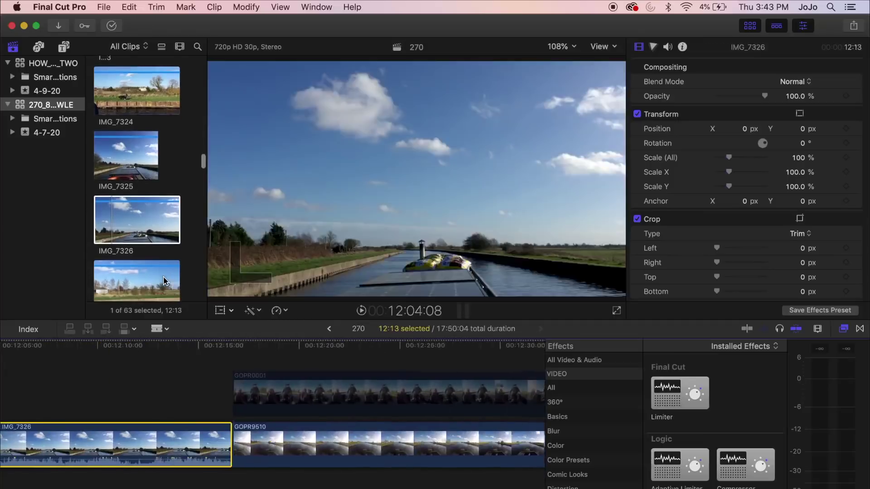
scroll(163, 277, "down", 2)
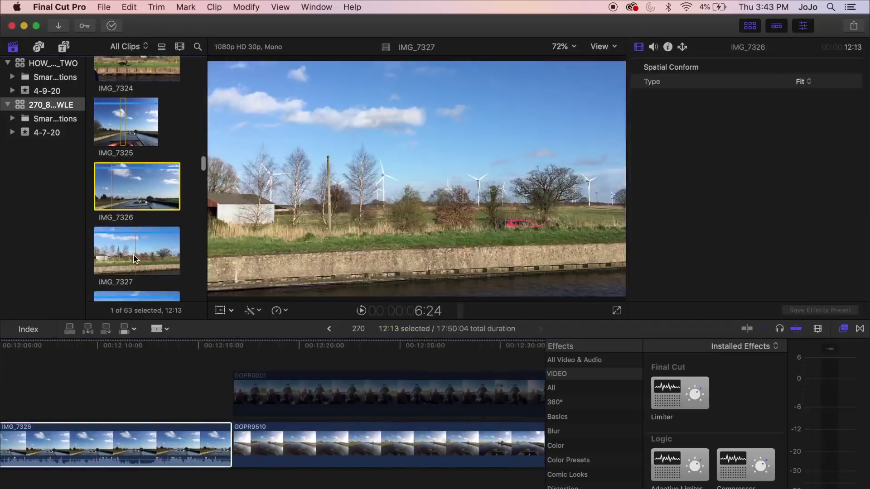
left_click(134, 259)
key("space")
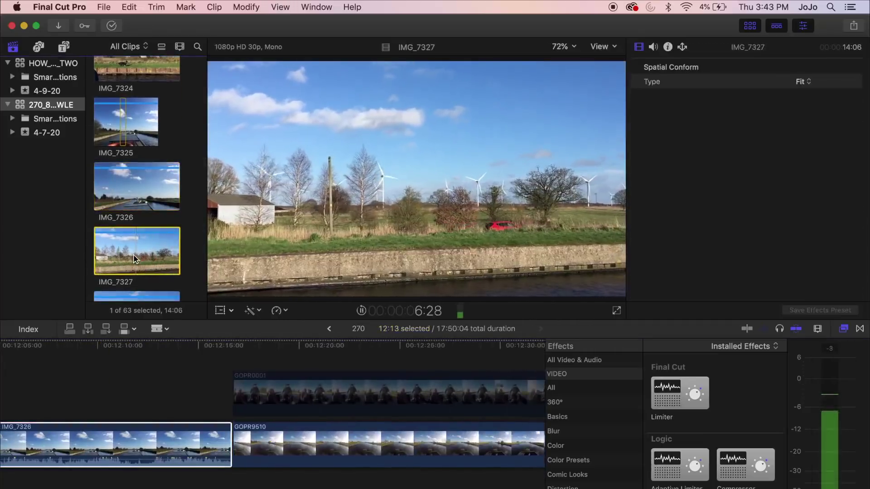
key("space")
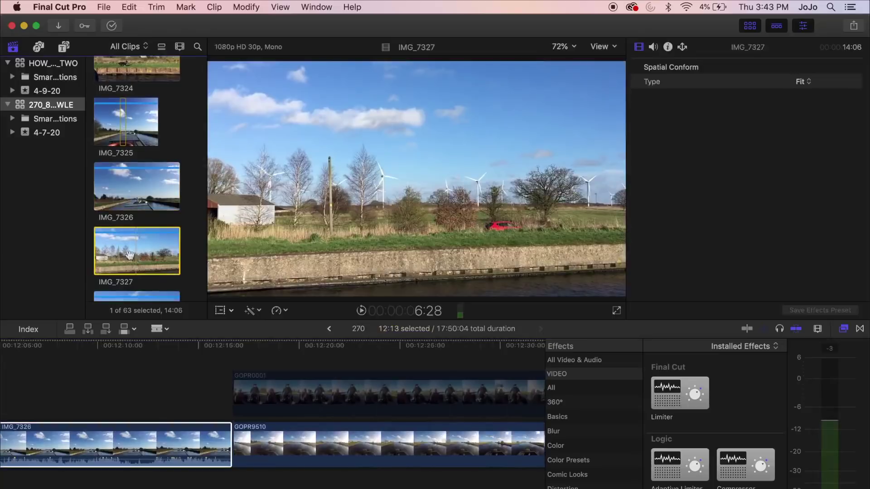
key("space")
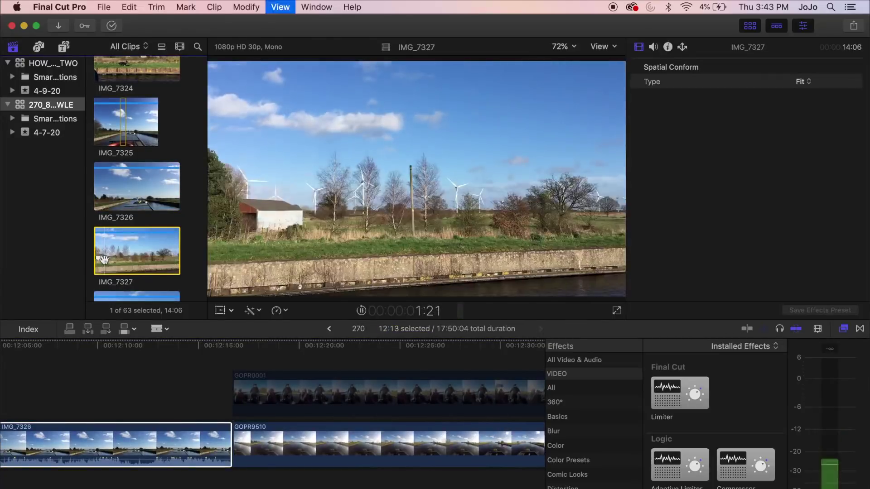
key("space")
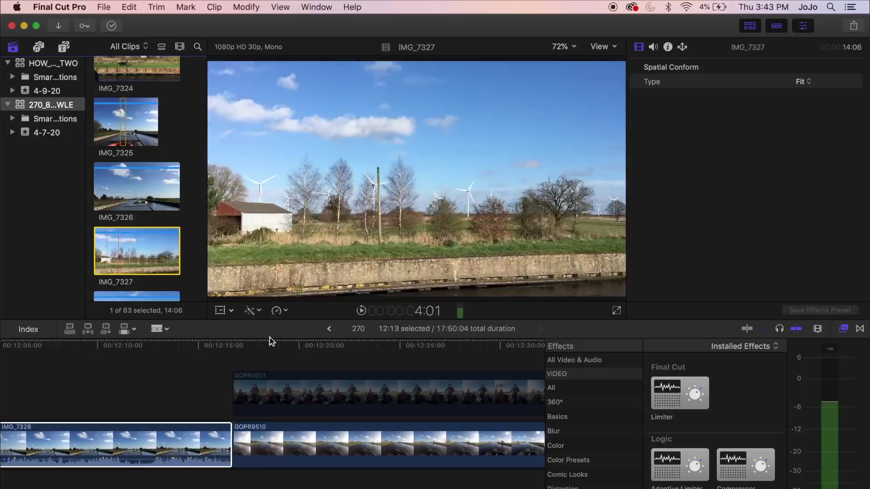
left_click_drag(269, 341, 235, 361)
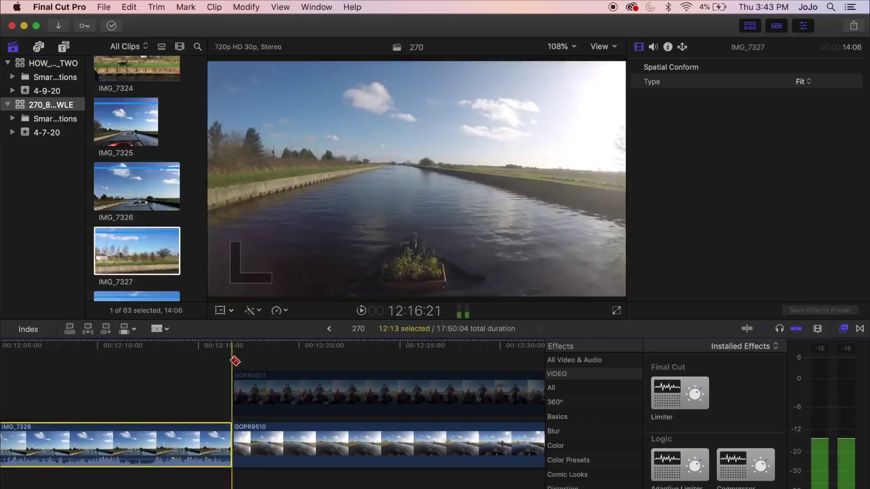
key("space")
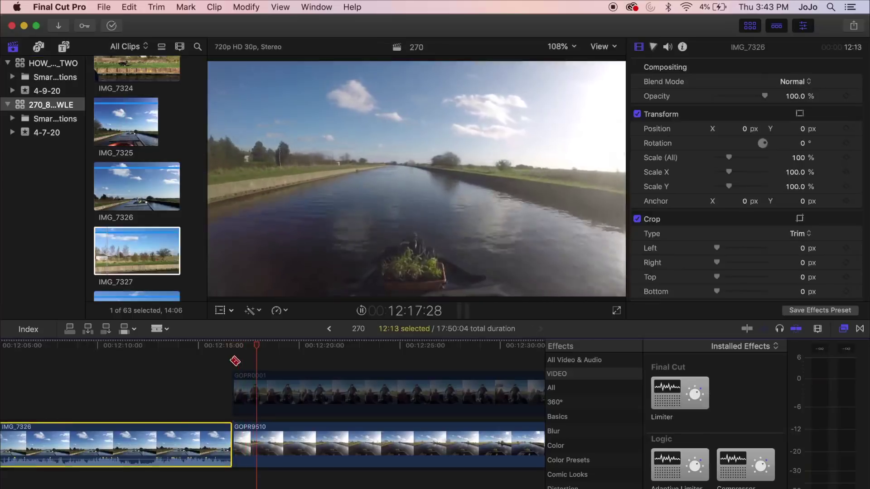
key("space")
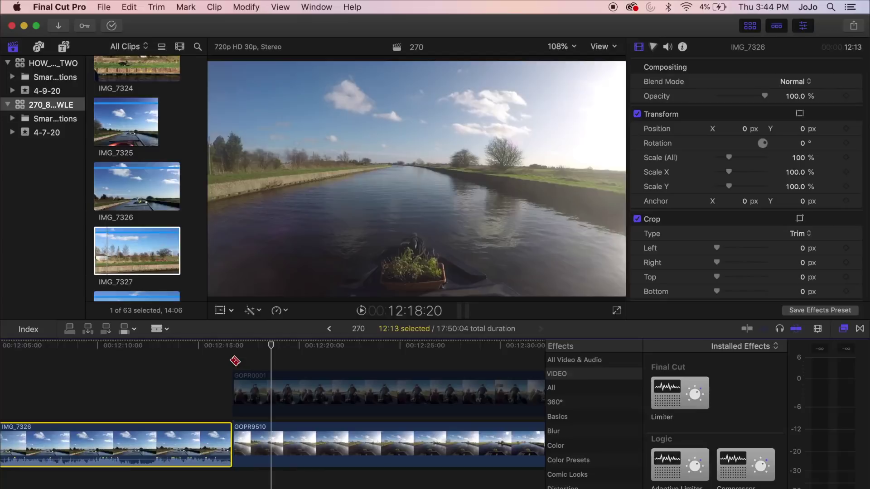
key("space")
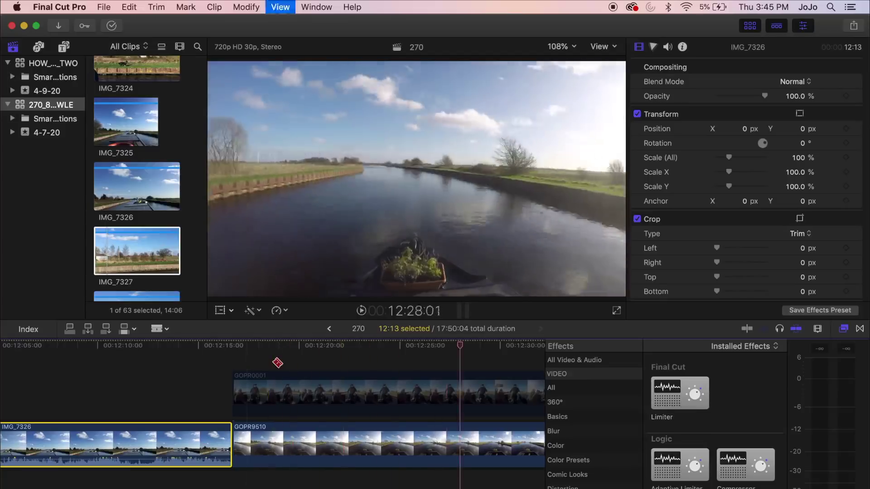
Insert IMG_7327 at the playhead and IMG_7357 right after IMG_7356.
left_click_drag(131, 251, 384, 450)
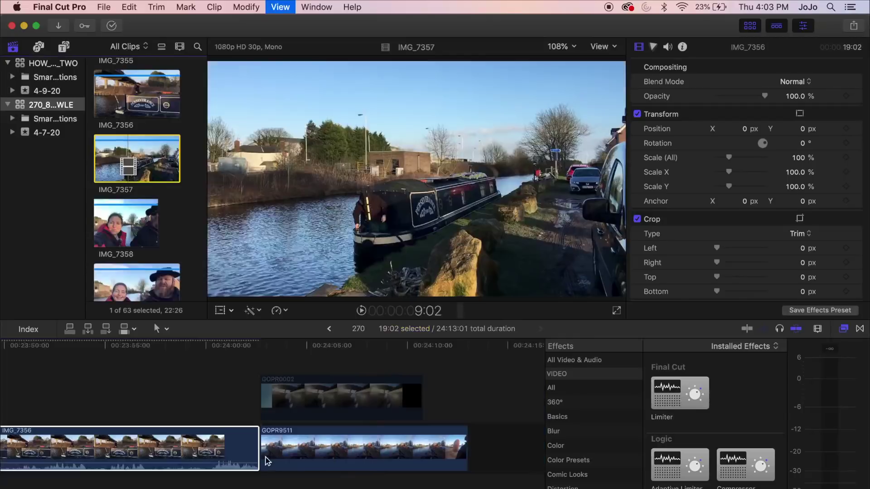
left_click_drag(262, 453, 262, 452)
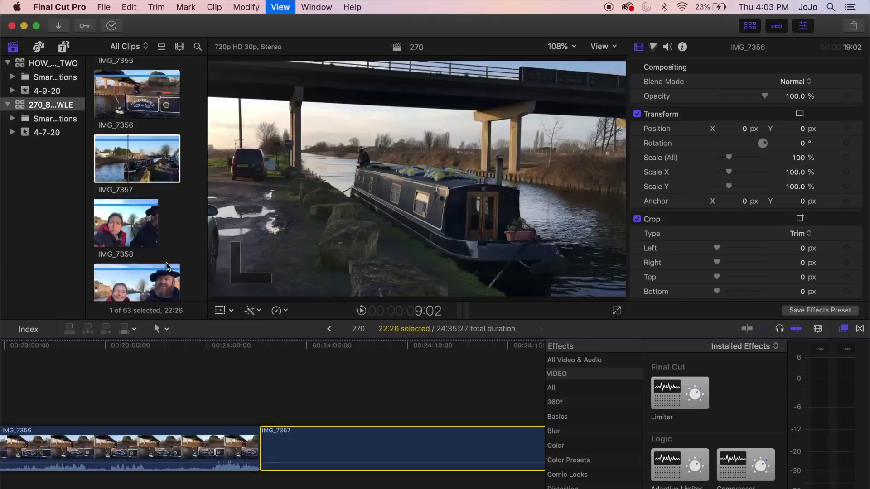
Play IMG_7359 in the browser to check its audio, adjusting system volume.
scroll(167, 267, "down", 5)
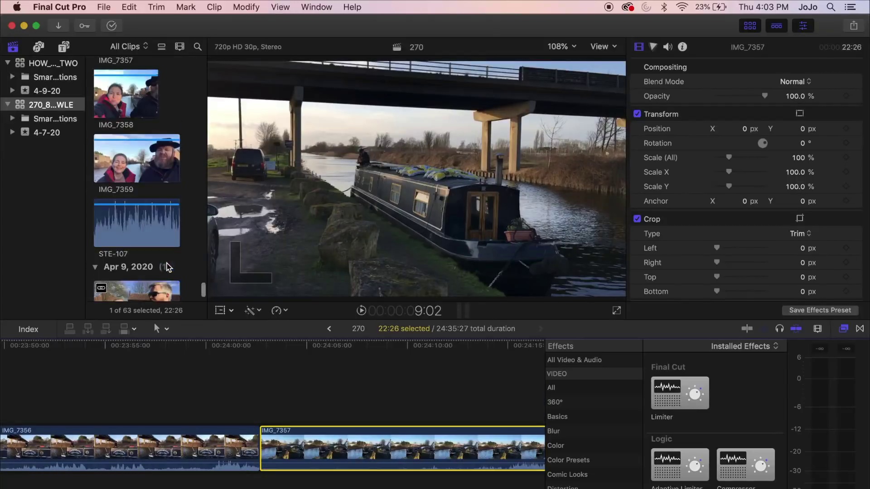
left_click(138, 164)
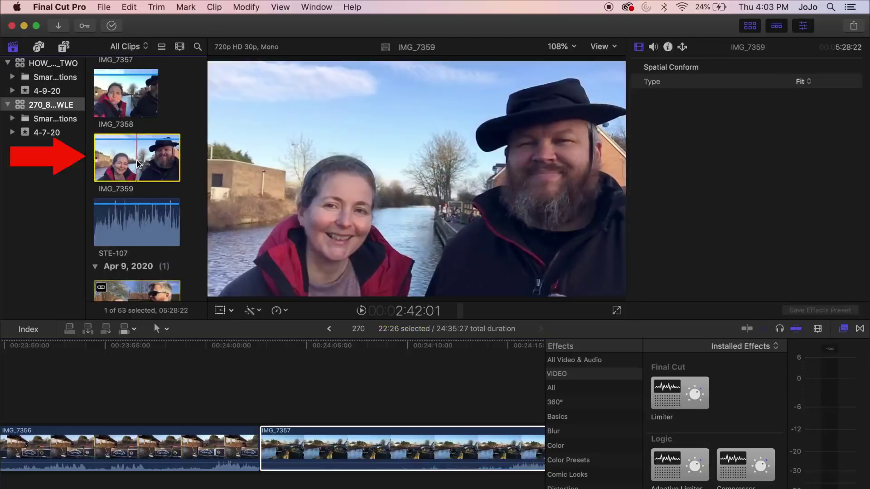
key("XF86AudioRaiseVolume")
key("space")
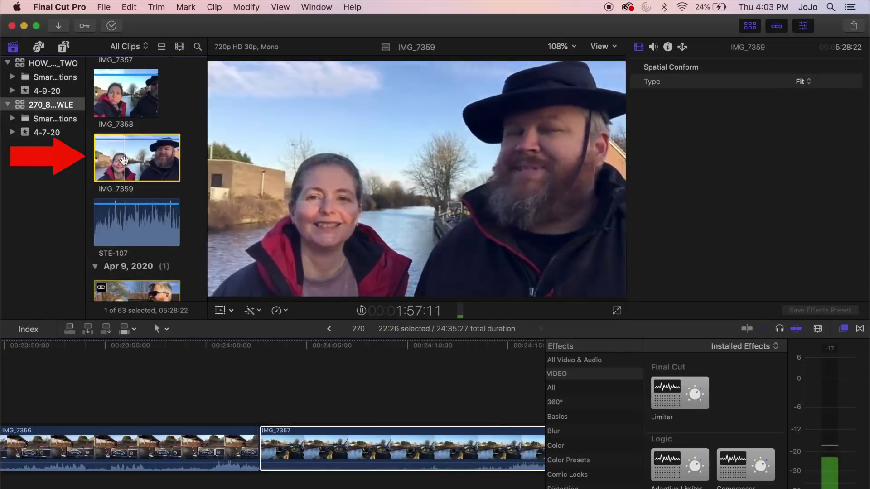
key("XF86AudioMute")
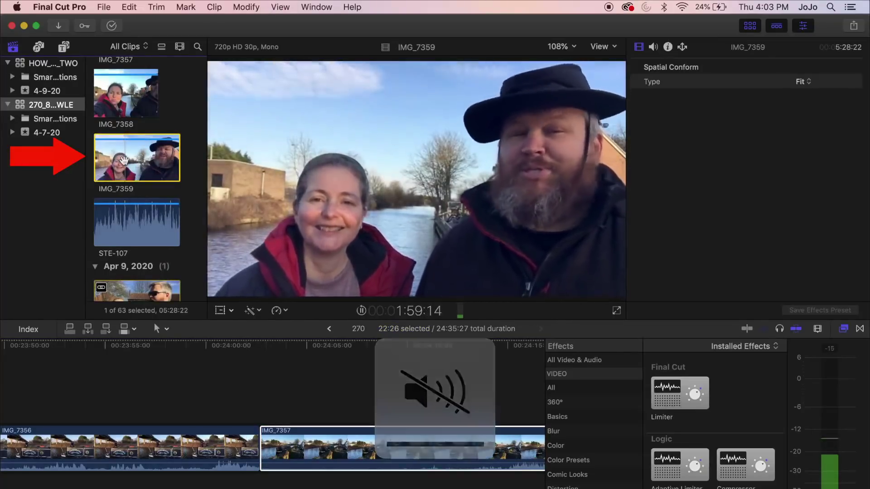
key("XF86AudioMute")
key("XF86AudioRaiseVolume")
key("XF86AudioRaiseVolume")
key("XF86AudioRaiseVolume")
key("XF86AudioRaiseVolume")
key("XF86AudioRaiseVolume")
key("XF86AudioRaiseVolume")
key("XF86AudioRaiseVolume")
key("XF86AudioRaiseVolume")
key("XF86AudioRaiseVolume")
key("XF86AudioRaiseVolume")
key("XF86AudioRaiseVolume")
key("XF86AudioRaiseVolume")
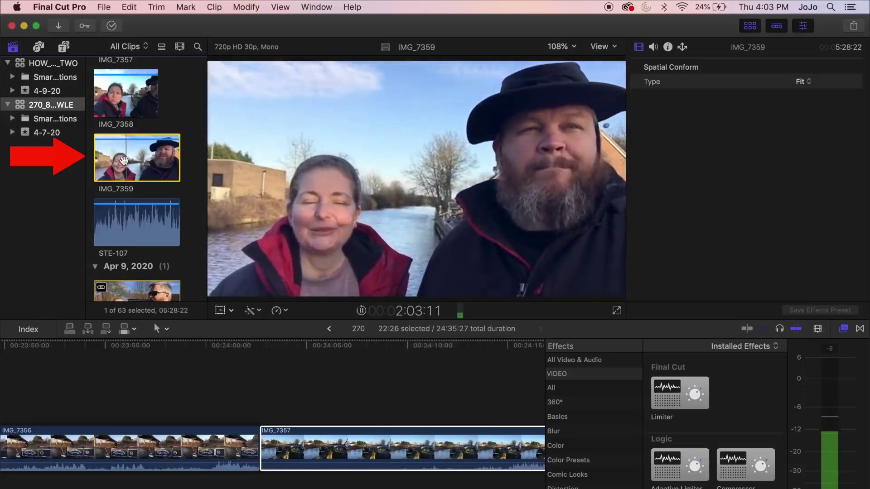
key("super+shift+f")
key("space")
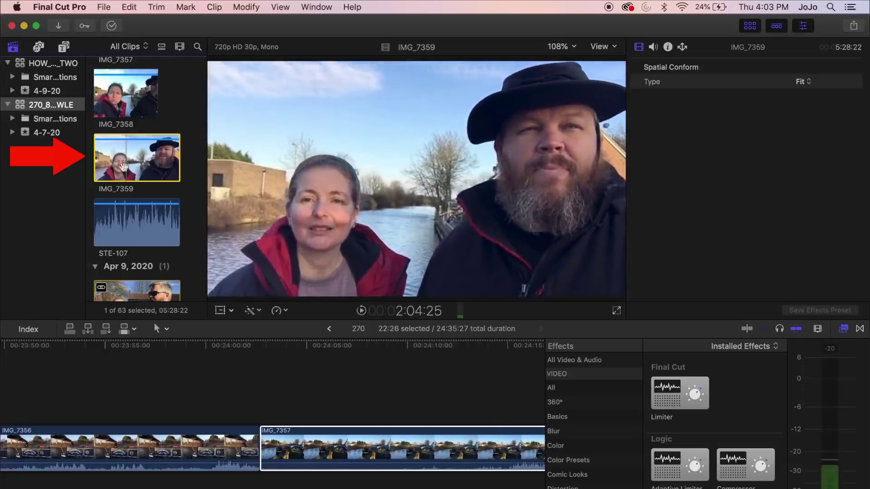
Select the STE-107 audio recording together with the IMG_7359 video clip.
left_click(122, 228)
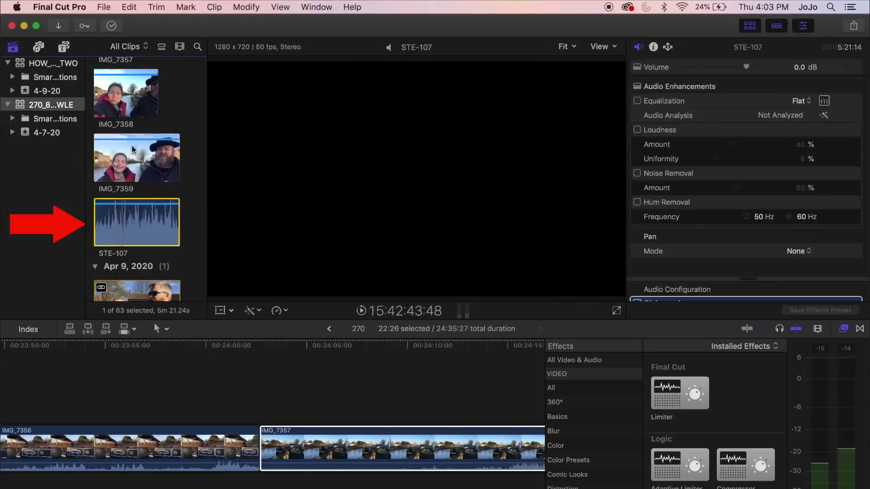
scroll(129, 155, "up", 1)
scroll(130, 156, "up", 1)
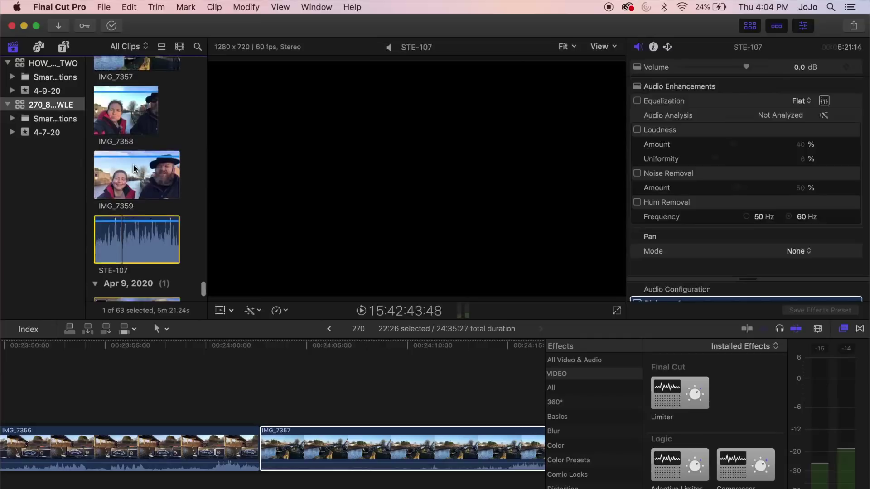
scroll(134, 197, "down", 3)
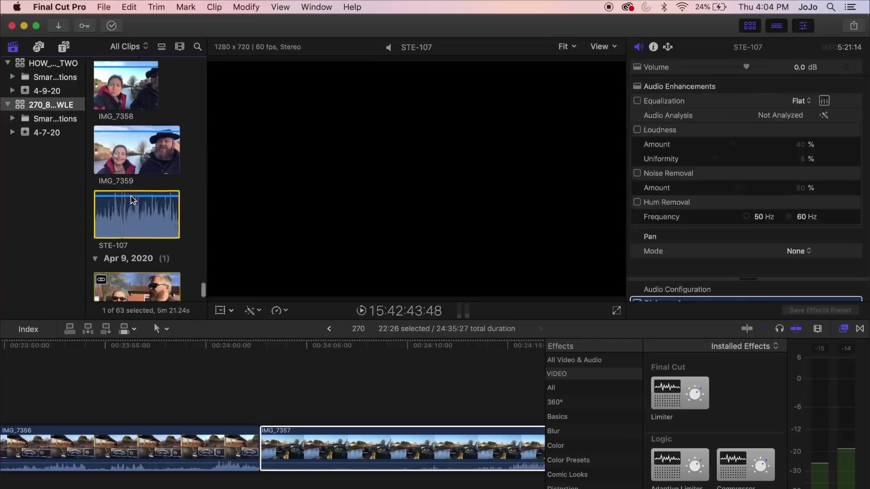
left_click(139, 159)
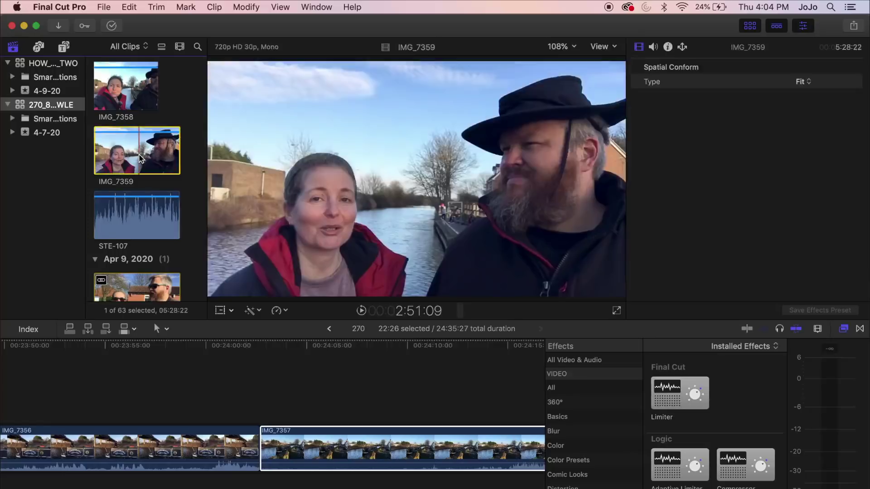
left_click(129, 207)
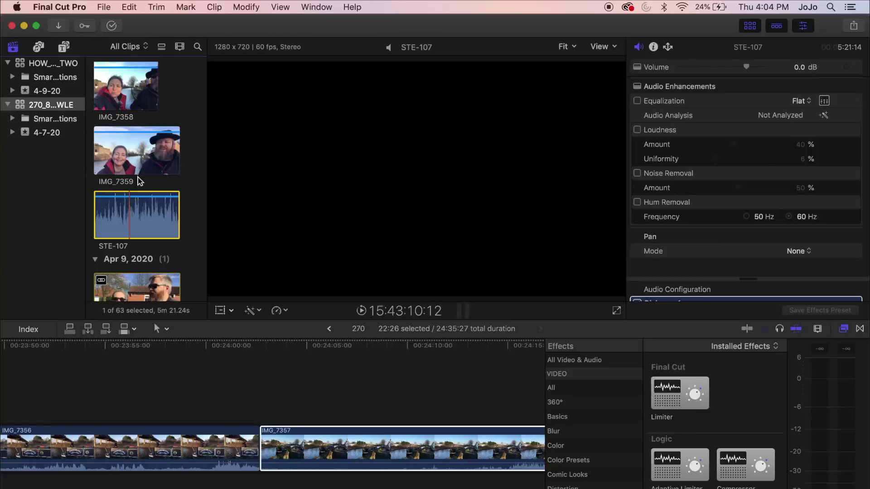
left_click(144, 158, "super")
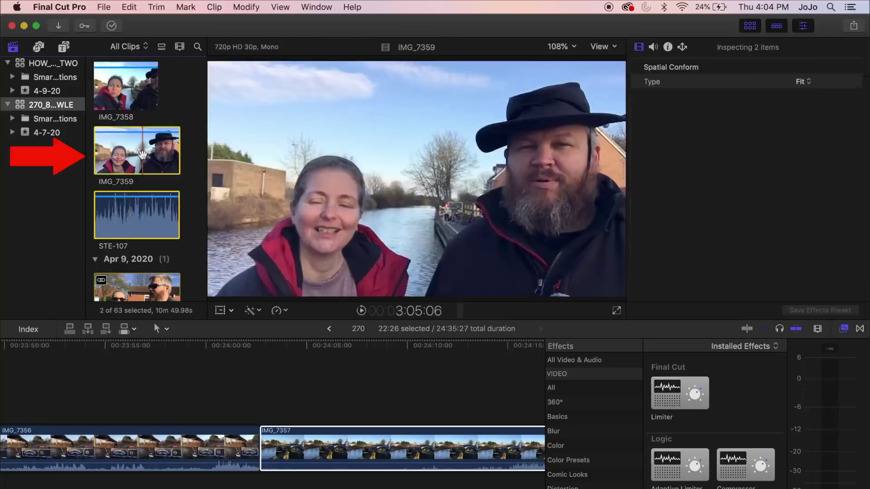
Create the IMG_7359 - Synchronized Clip via Clip > Synchronize Clips and preview it.
left_click(214, 6)
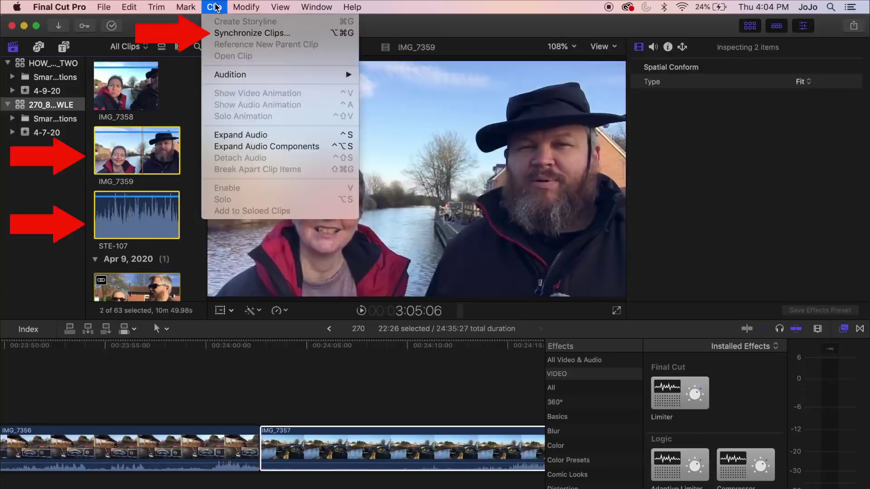
left_click(227, 33)
left_click(589, 180)
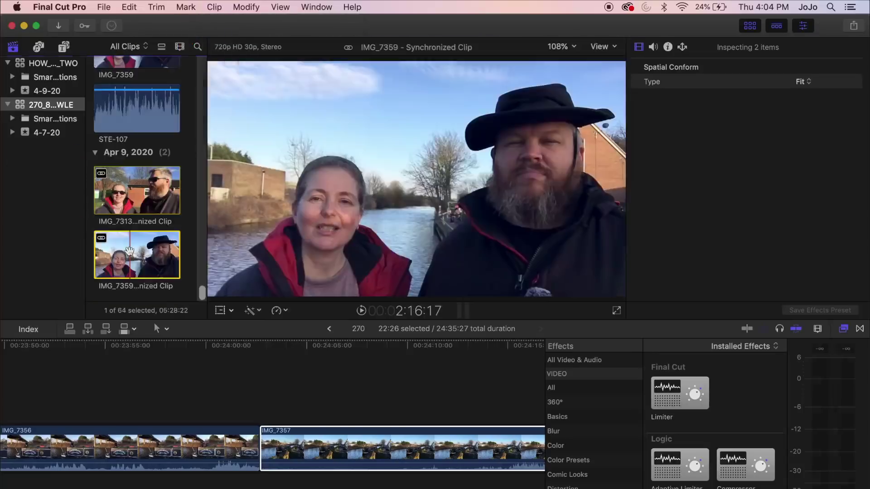
key("space")
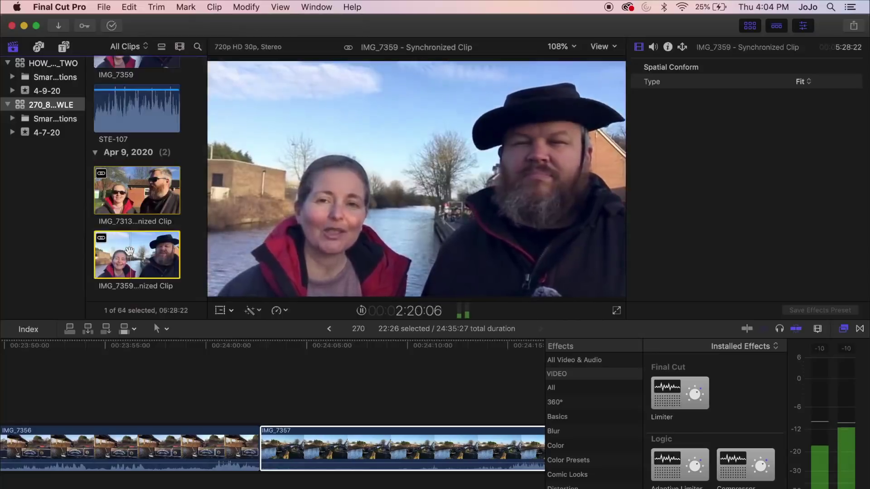
key("space")
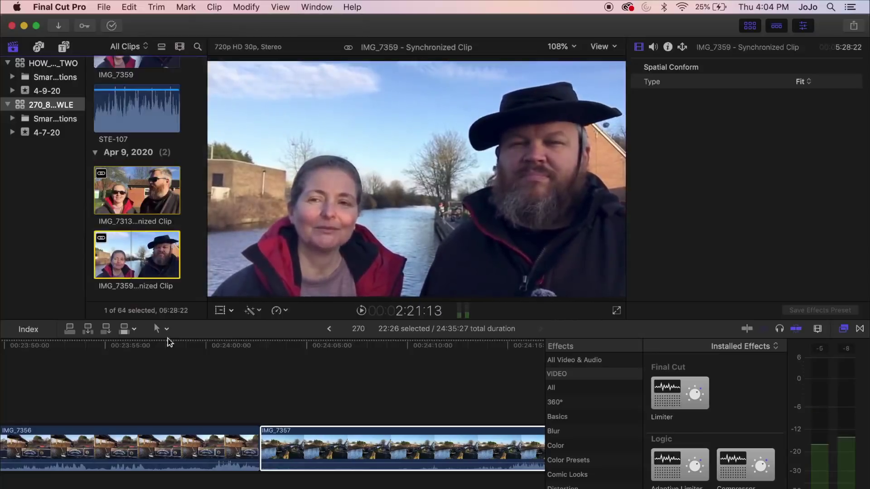
scroll(306, 481, "right", 10)
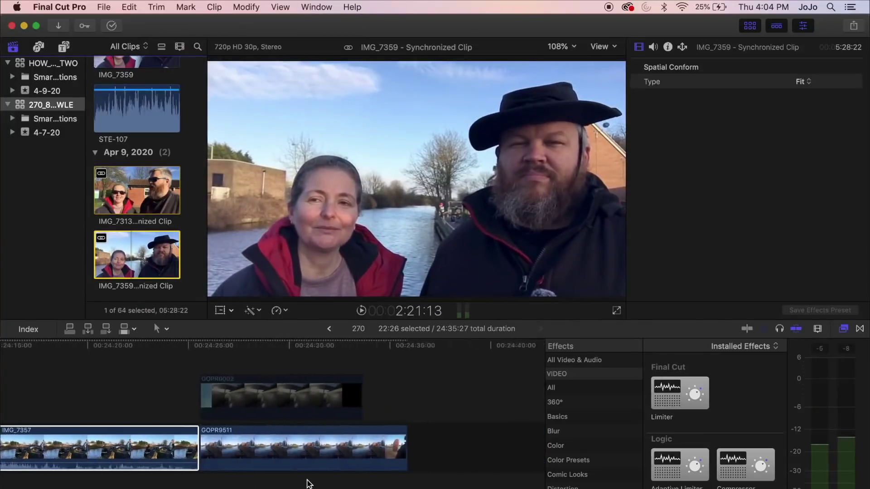
Append the IMG_7359 synchronized clip after GOPR9511 and apply the Limiter effect.
left_click_drag(150, 254, 426, 458)
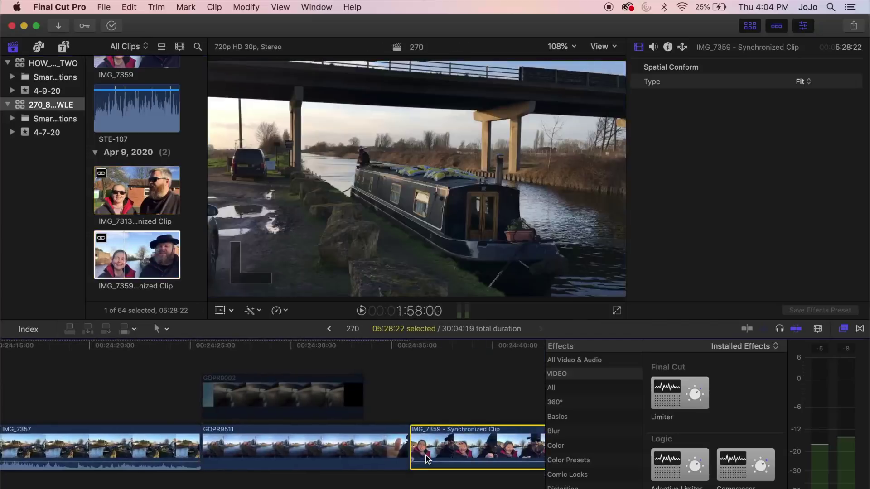
scroll(528, 451, "right", 10)
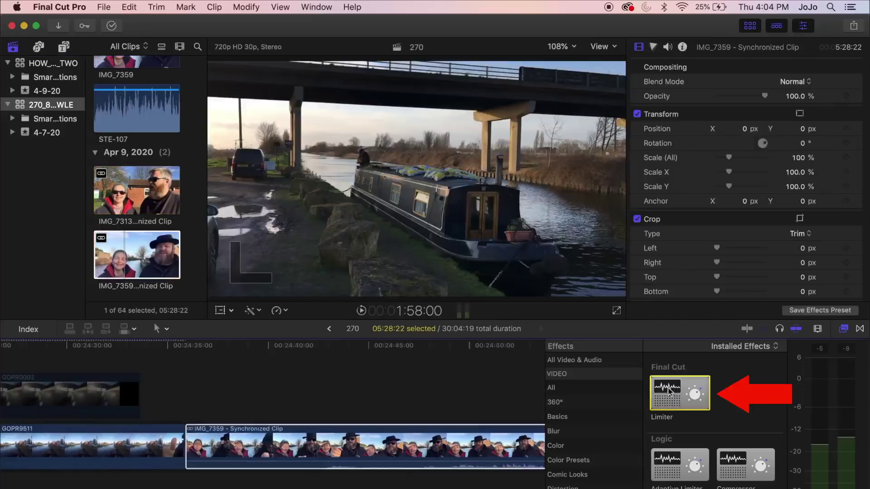
left_click_drag(679, 393, 464, 438)
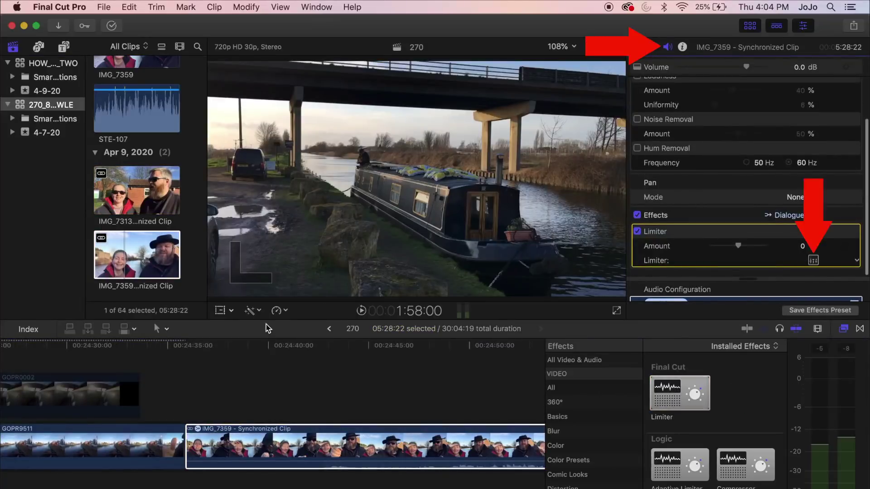
Set Limiter Gain +20 dB, Release 310 ms, Output -4.5 dB, and enable Noise Removal.
left_click_drag(293, 297, 293, 254)
left_click_drag(358, 312, 357, 293)
double_click(411, 289)
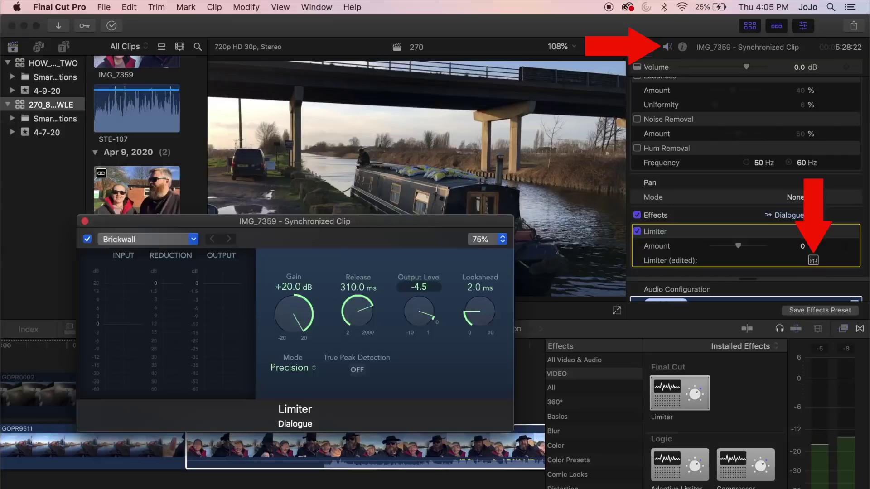
key("Return")
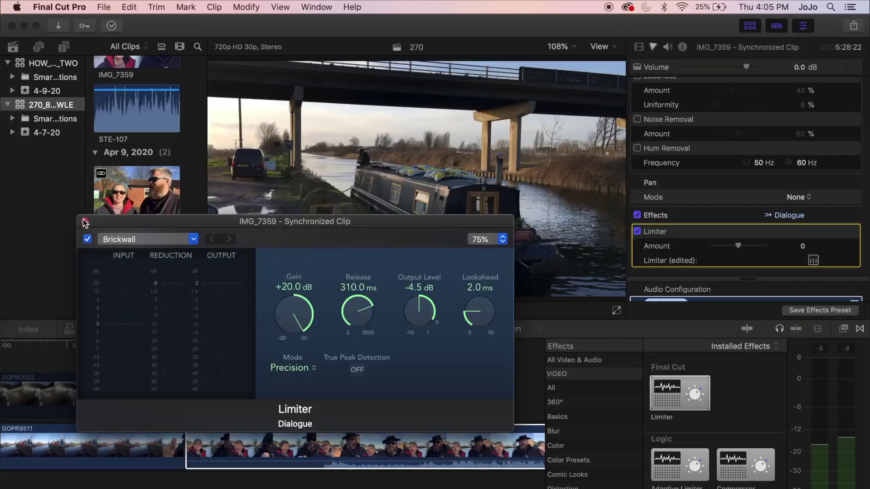
left_click(85, 222)
key("space")
key("XF86AudioRaiseVolume")
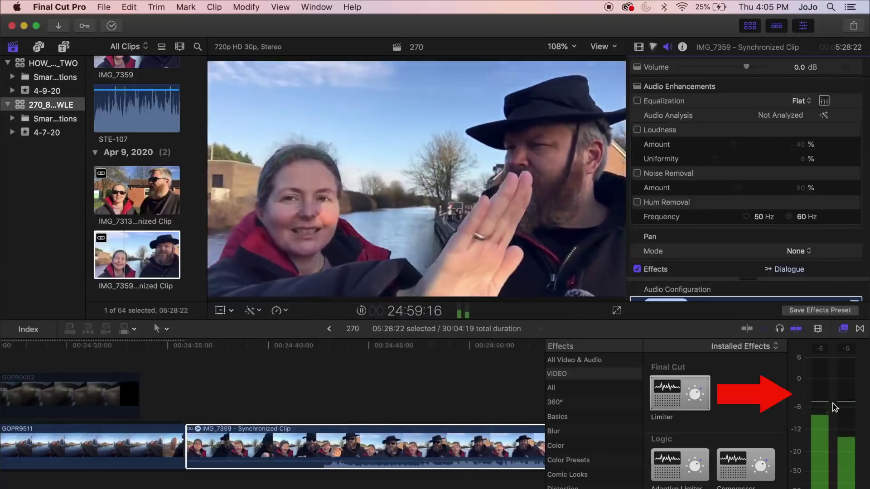
left_click(638, 173)
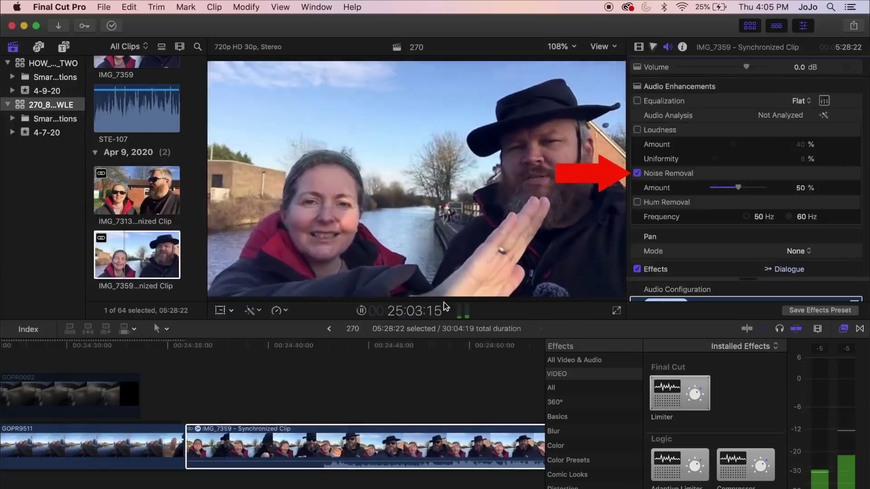
Stop playback, zoom out to check the full 30:04:19 project length, and return to 00:00:00.
key("space")
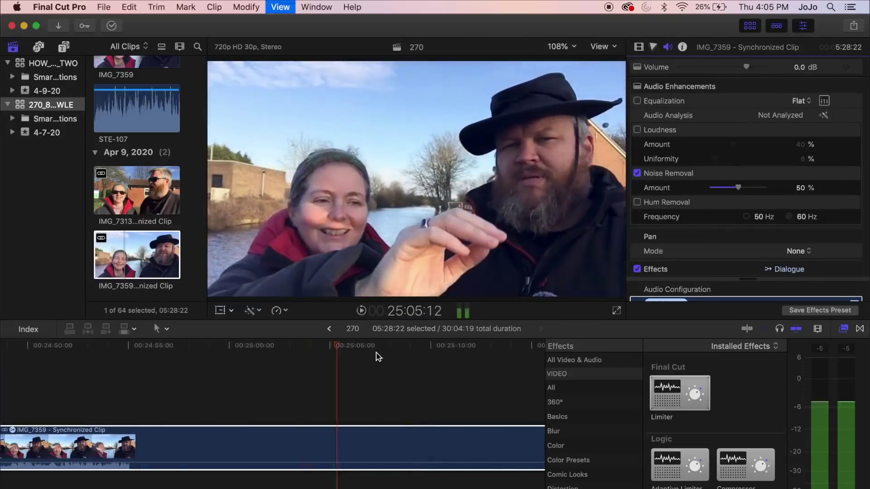
key("super+minus")
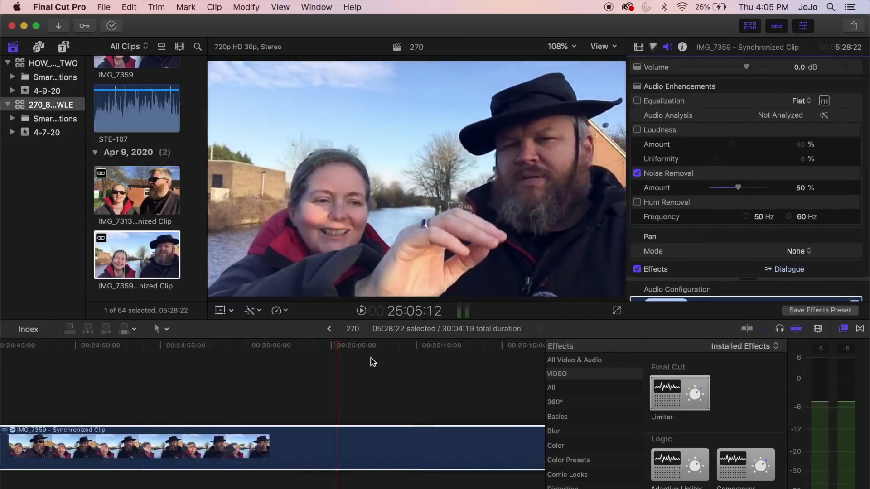
key("super+minus")
key("super+minus")
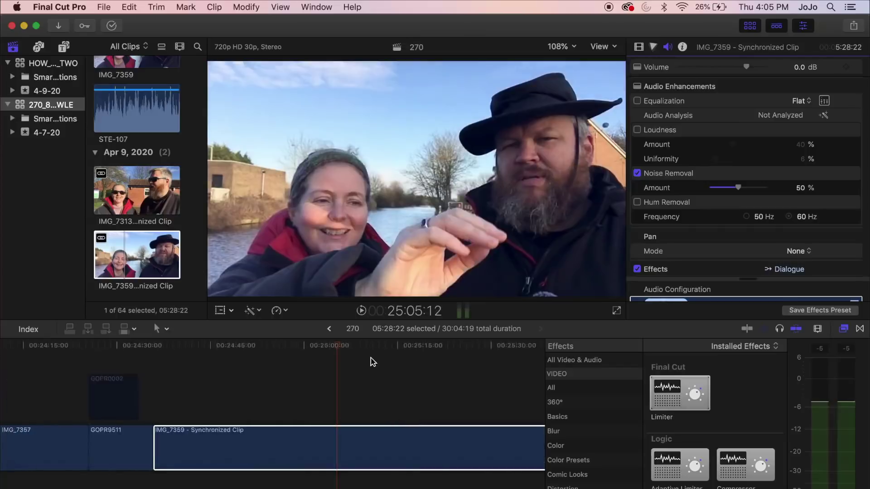
scroll(372, 362, "right", 15)
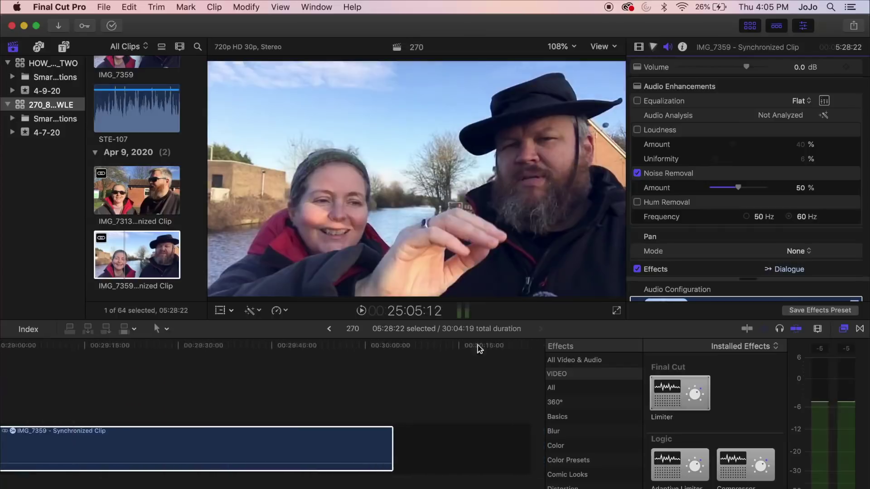
scroll(478, 345, "left", 2)
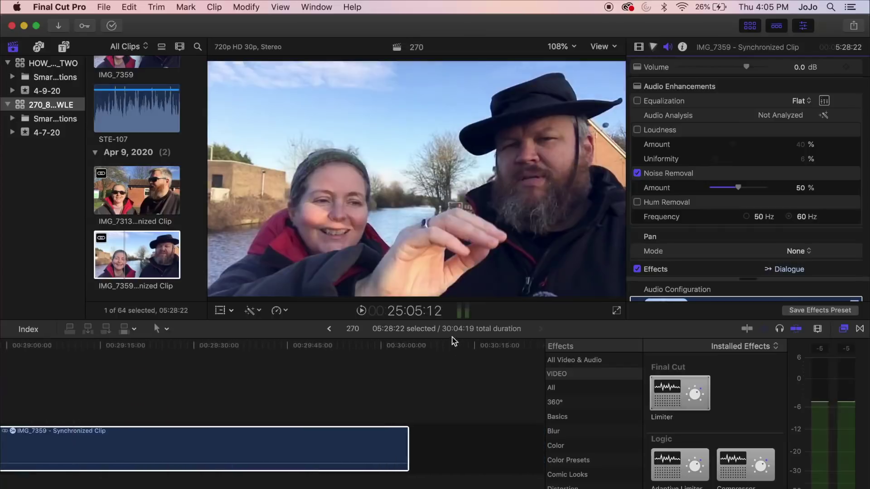
left_click(409, 395)
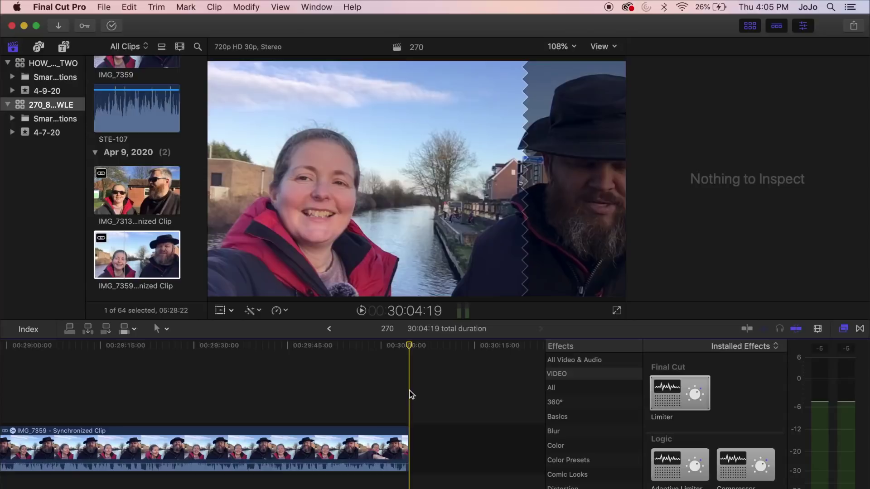
scroll(327, 387, "left", 10)
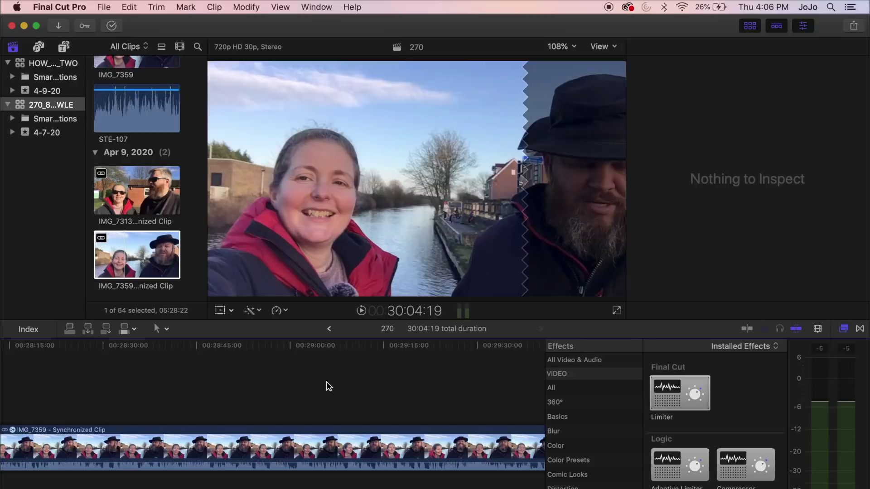
key("super+minus")
key("super+minus")
key("super+minus")
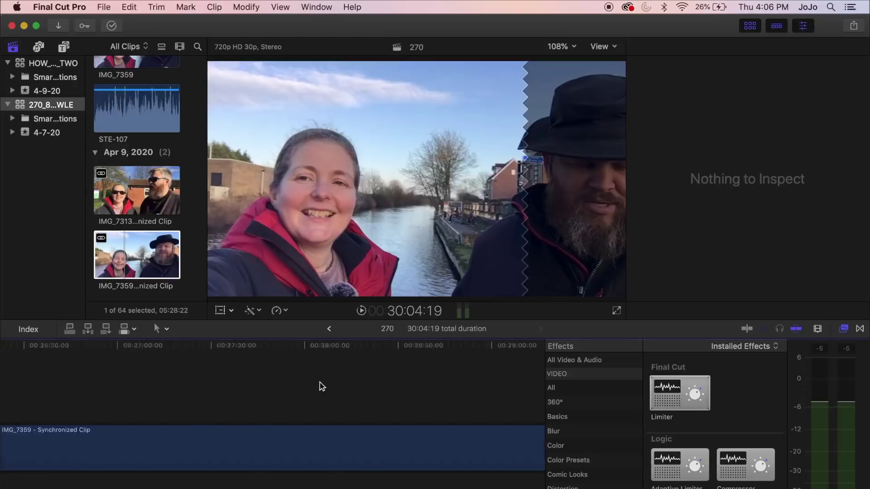
scroll(322, 386, "left", 20)
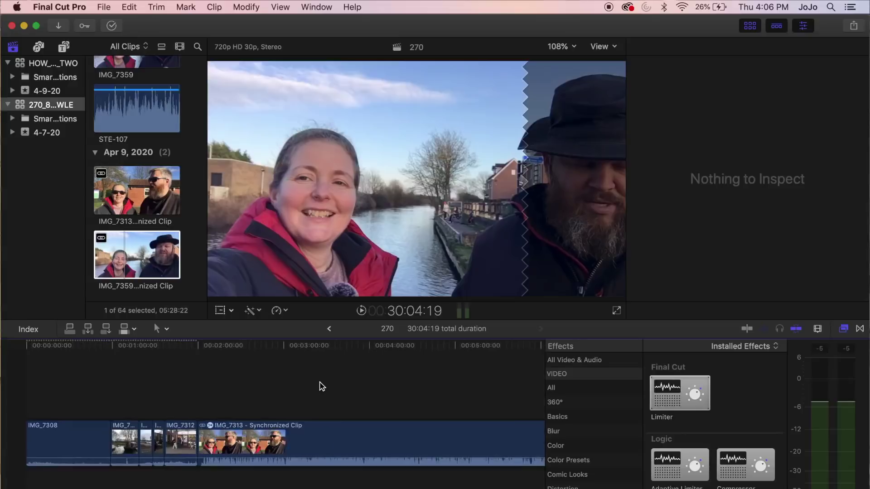
Scroll the timeline right toward the IMG_7313 synchronized clip.
scroll(321, 386, "right", 1)
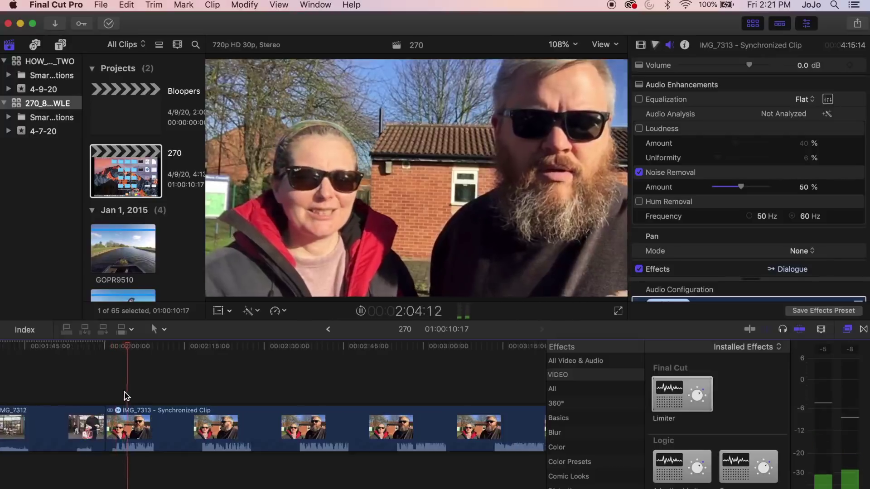
Split IMG_7313 at the playhead, delete its left piece, and play back the trimmed edit.
key("b")
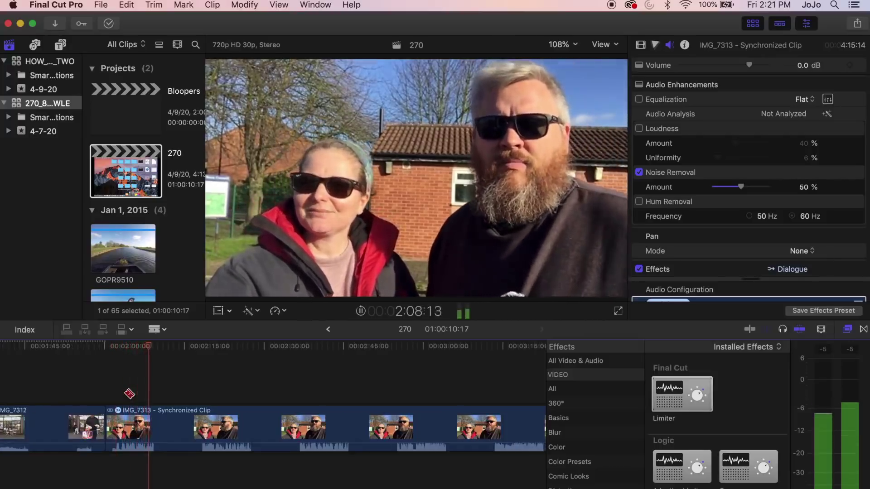
key("space")
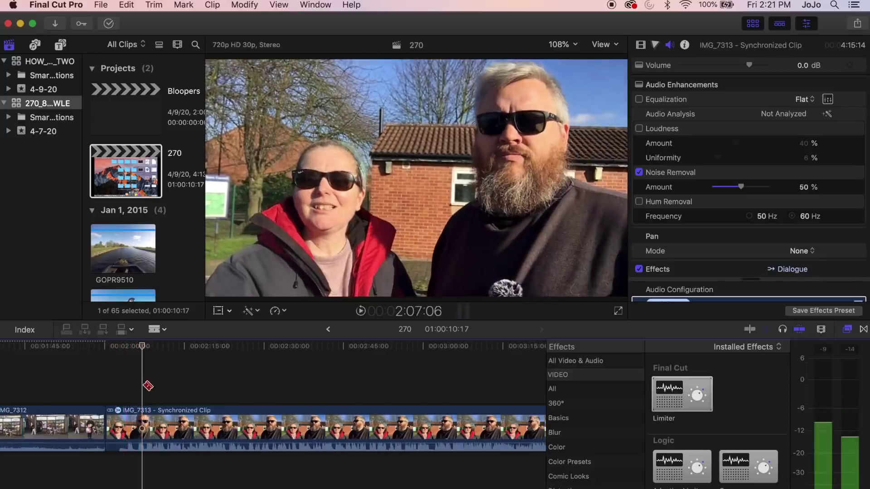
key("space")
key("space")
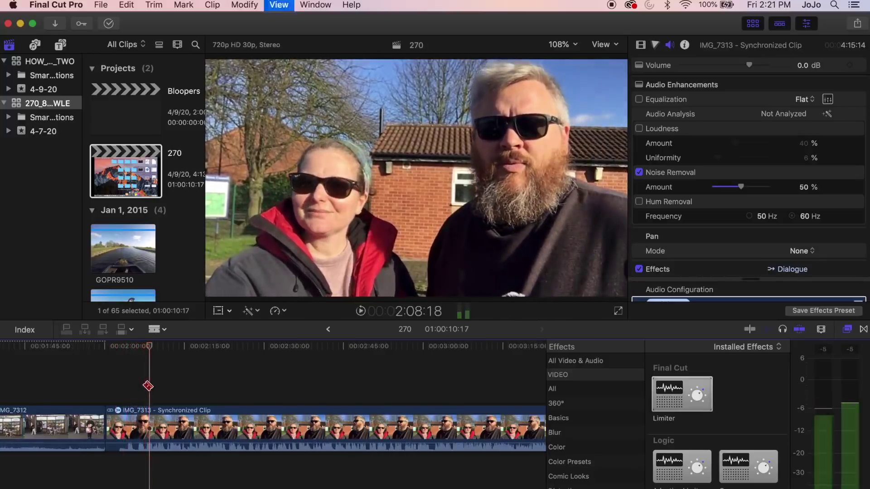
left_click(139, 426)
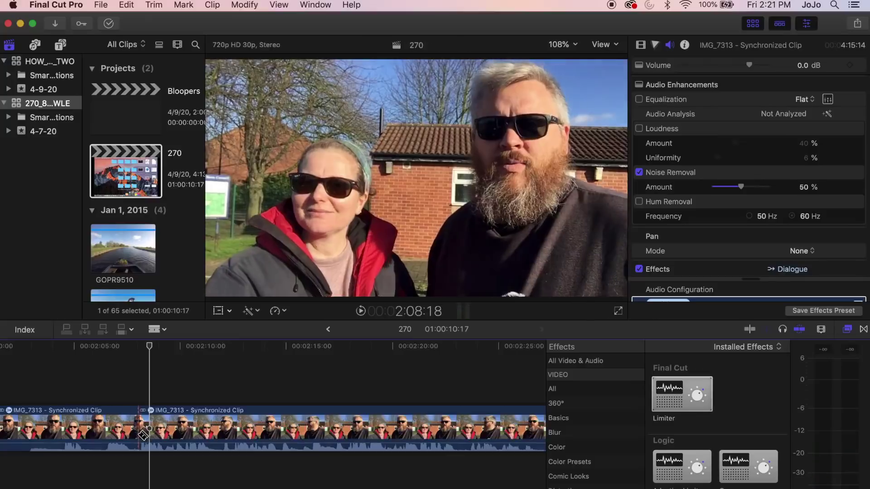
key("a")
left_click(113, 439)
key("BackSpace")
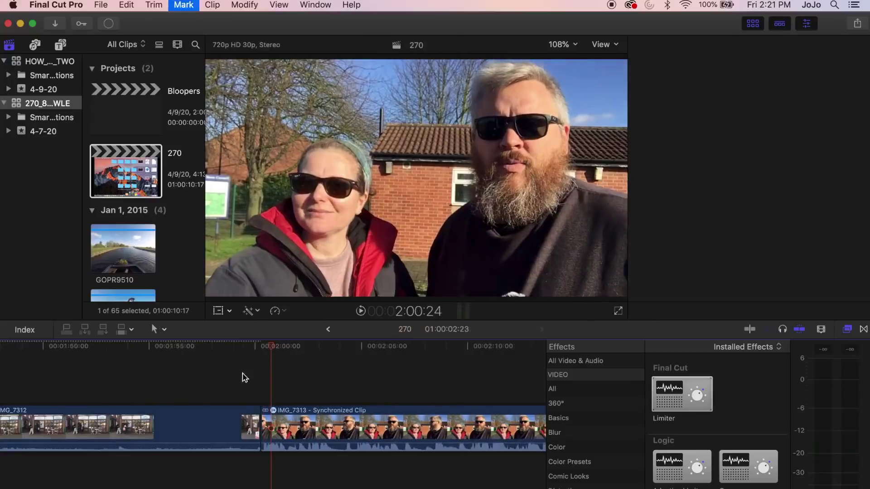
key("space")
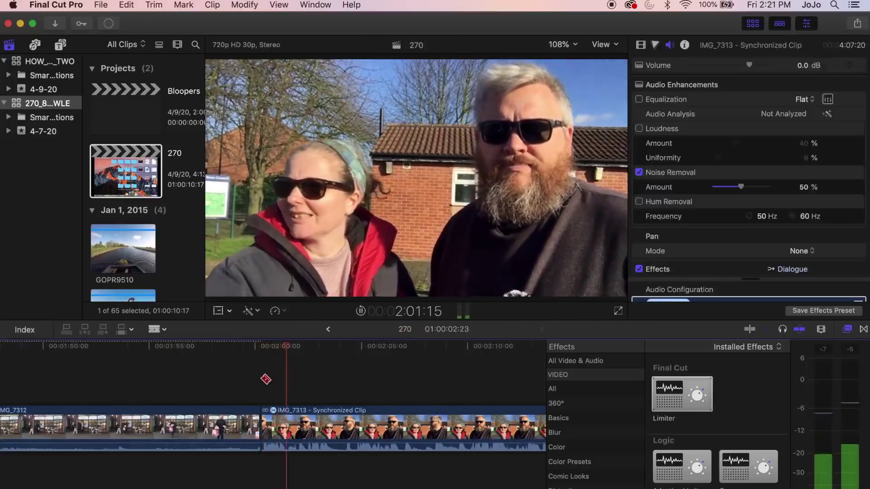
key("p")
scroll(266, 379, "right", 5)
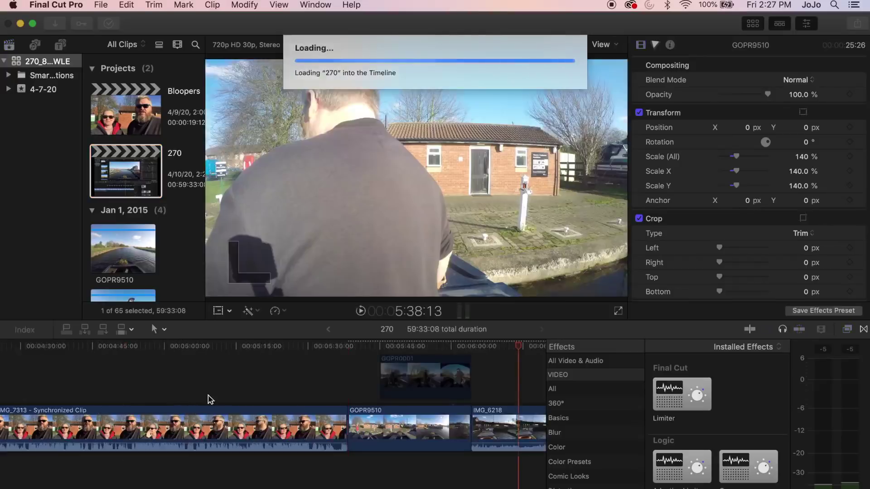
Play through the opening clips from IMG_7308 to the supermarket car park shot.
scroll(210, 400, "left", 15)
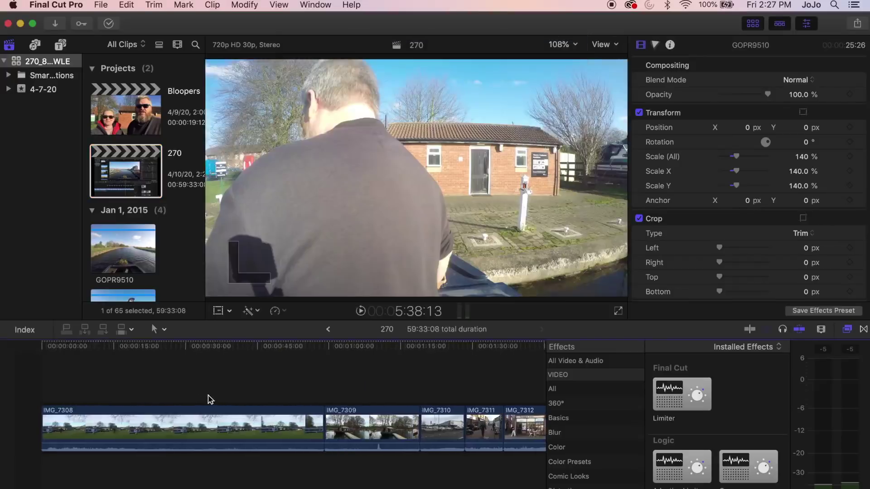
left_click(55, 380)
key("space")
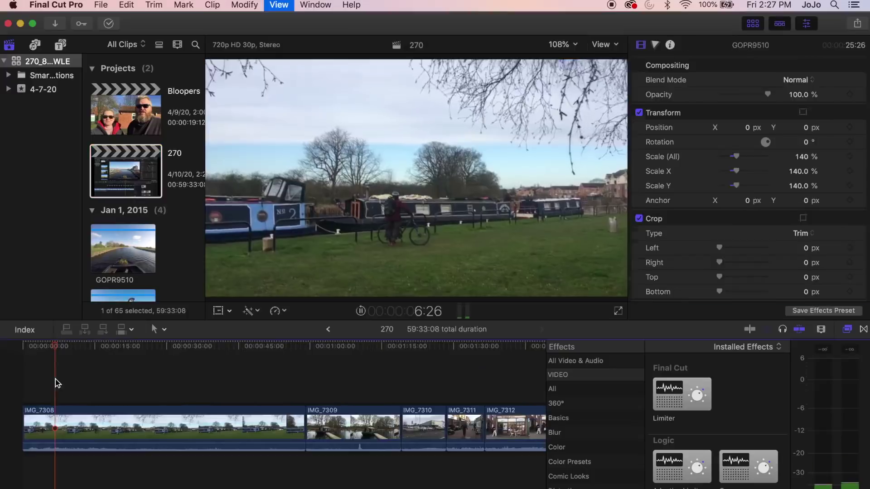
scroll(57, 383, "right", 5)
left_click(239, 383)
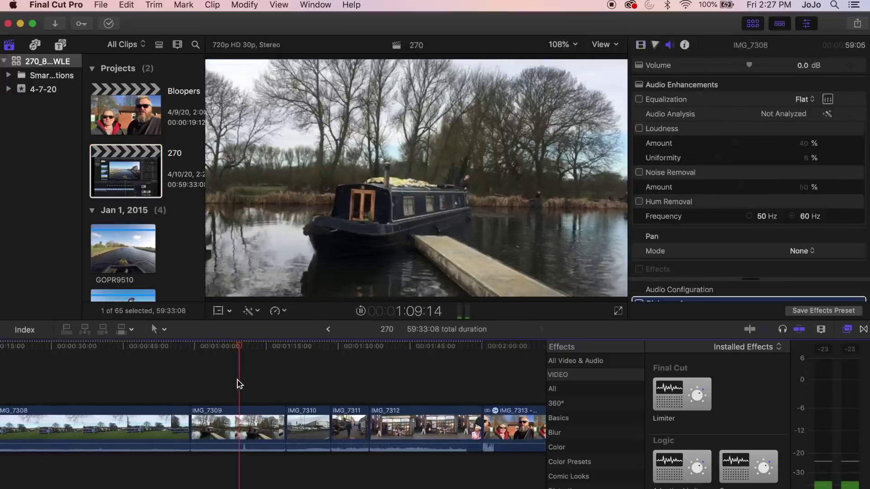
scroll(240, 384, "right", 3)
left_click(213, 387)
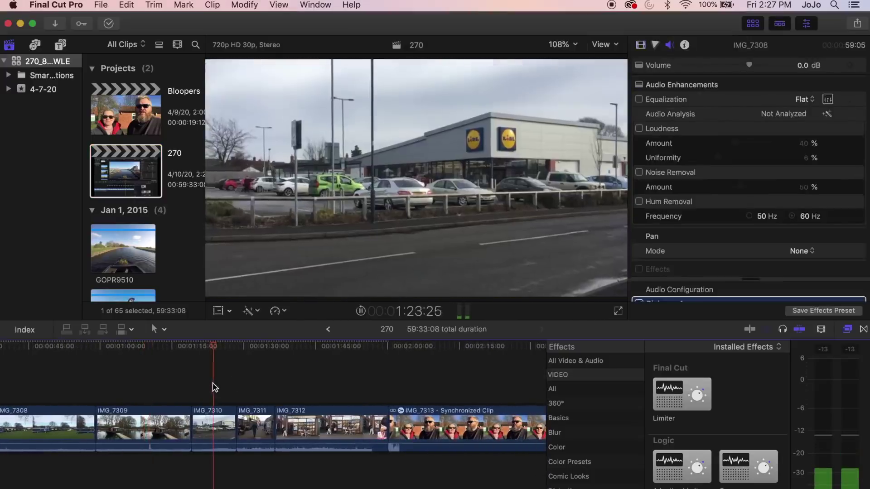
key("space")
scroll(213, 387, "right", 3)
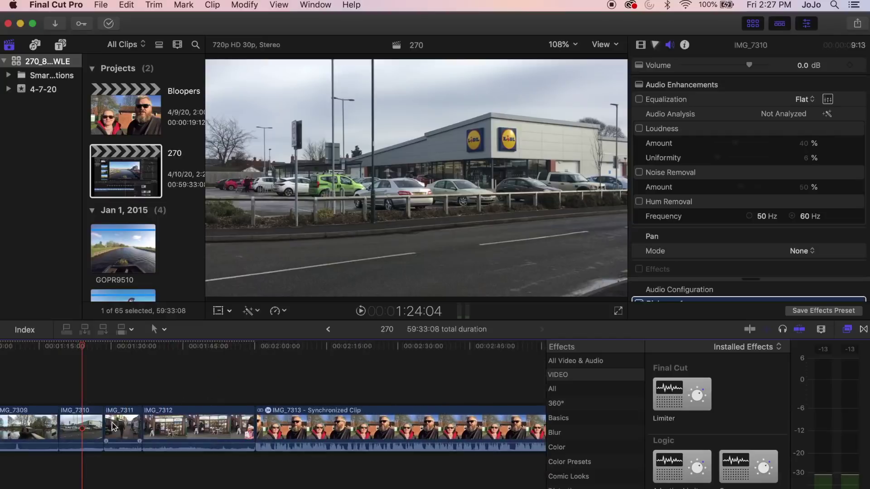
Lift IMG_7310–IMG_7312 above the storyline as connected clips and move them 47 seconds later.
left_click(75, 422)
left_click(197, 434, "shift")
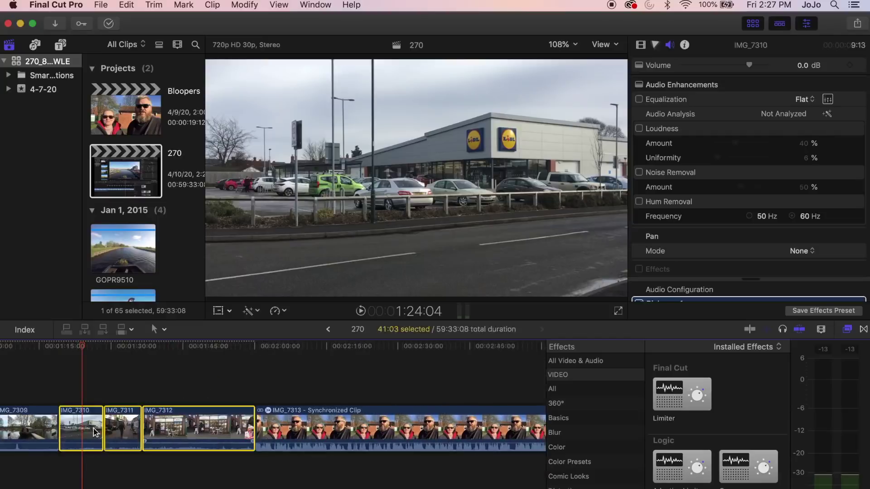
left_click_drag(89, 435, 454, 373)
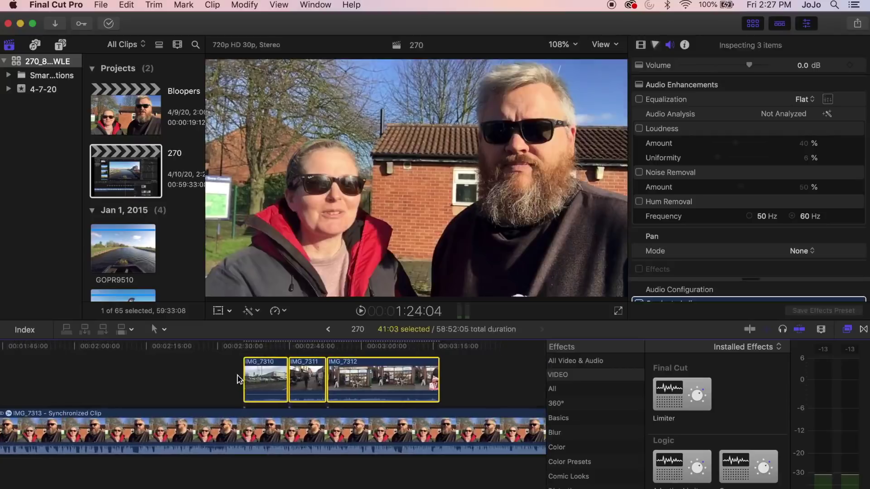
scroll(237, 379, "right", 3)
scroll(240, 379, "right", 3)
key("super+minus")
scroll(240, 379, "left", 10)
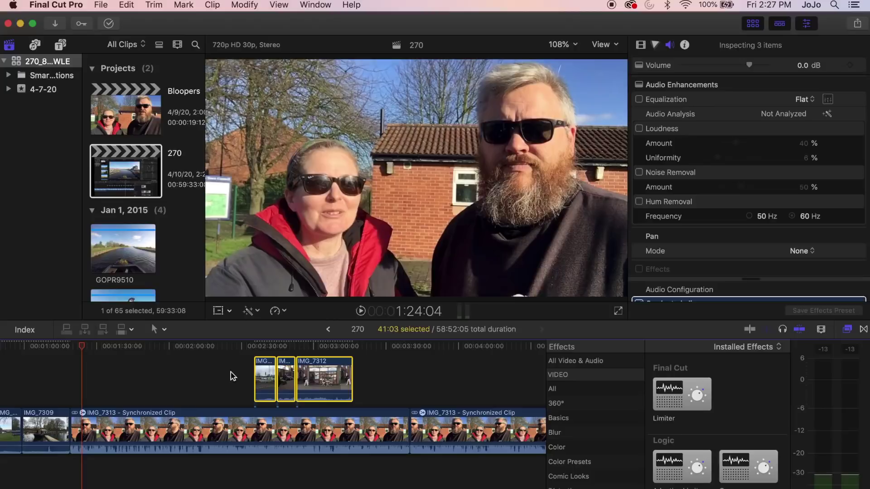
left_click_drag(258, 365, 222, 385)
key("space")
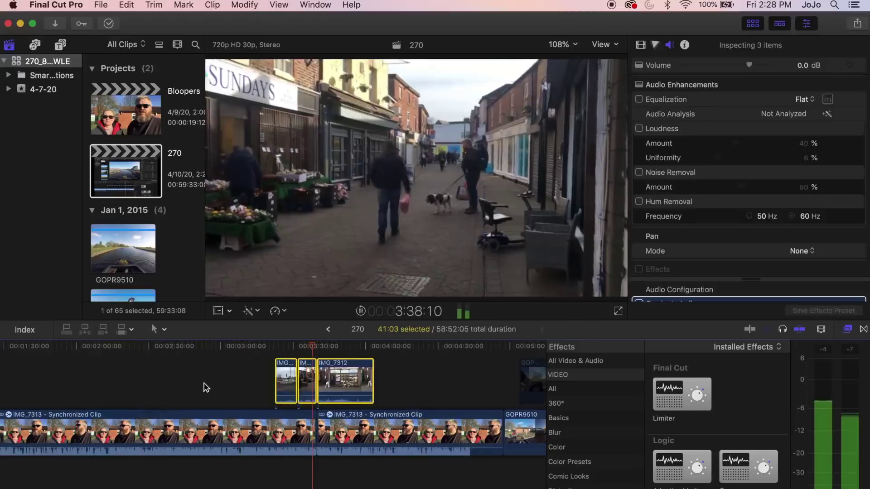
Move the three connected B-roll clips 17 seconds later and preview from IMG_7310.
left_click_drag(338, 378, 381, 378)
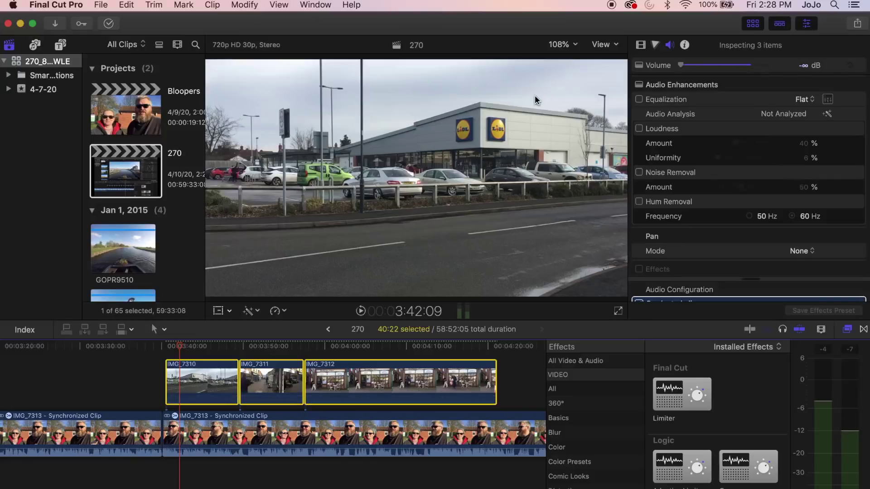
left_click(168, 365)
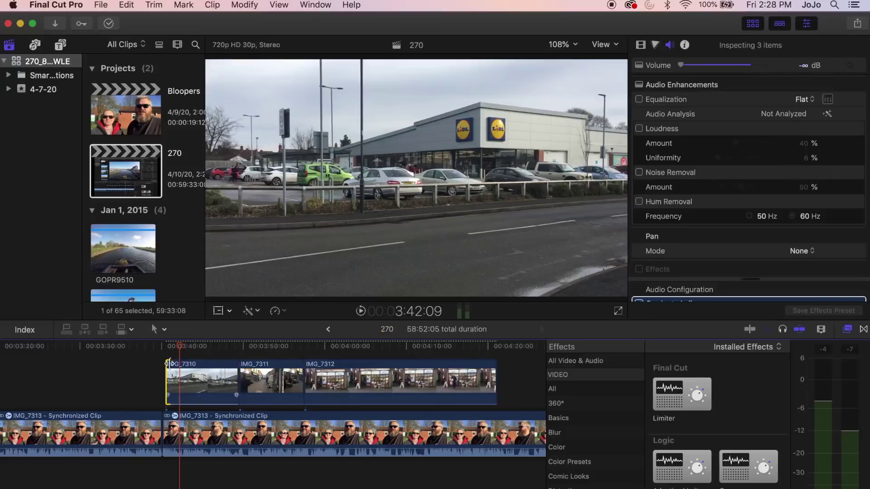
key("space")
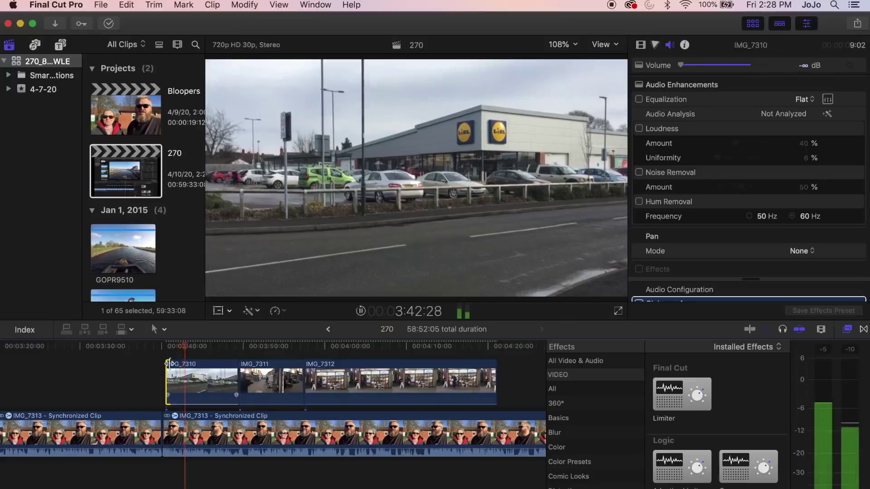
key("space")
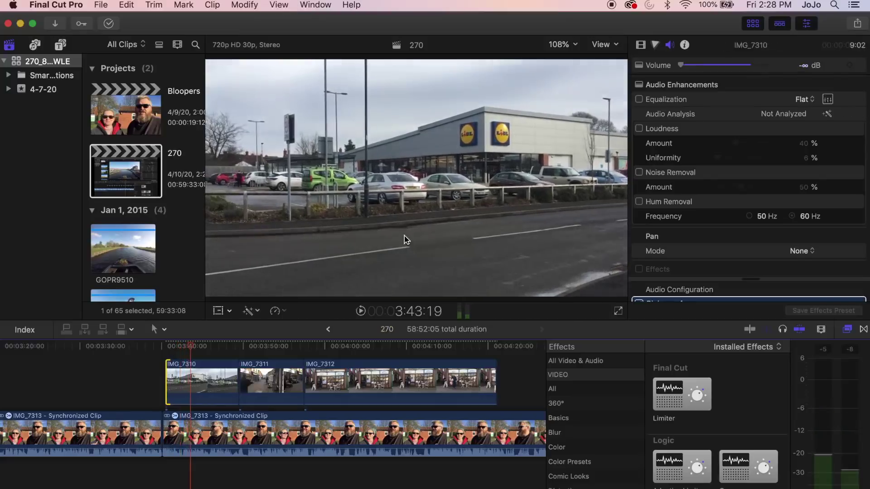
Set the volume of IMG_7310, IMG_7311 and IMG_7312 to -∞ dB in the Audio Inspector.
left_click(216, 392)
left_click(396, 398, "shift")
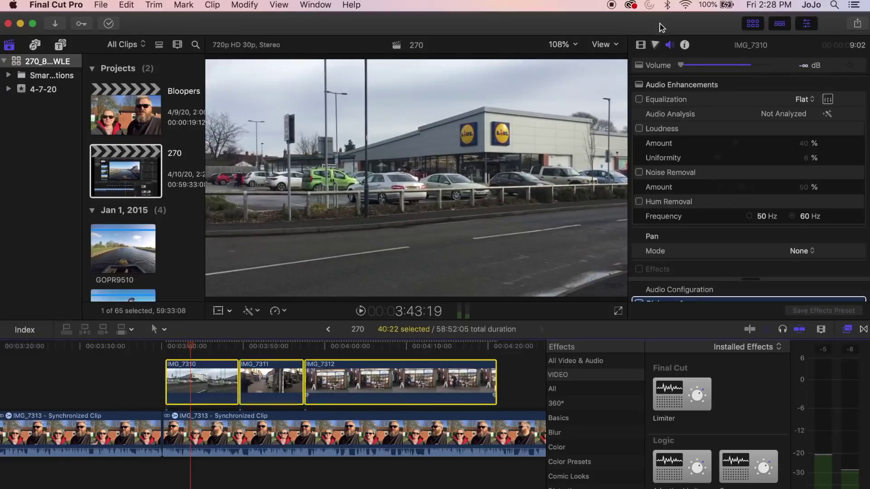
left_click(670, 46)
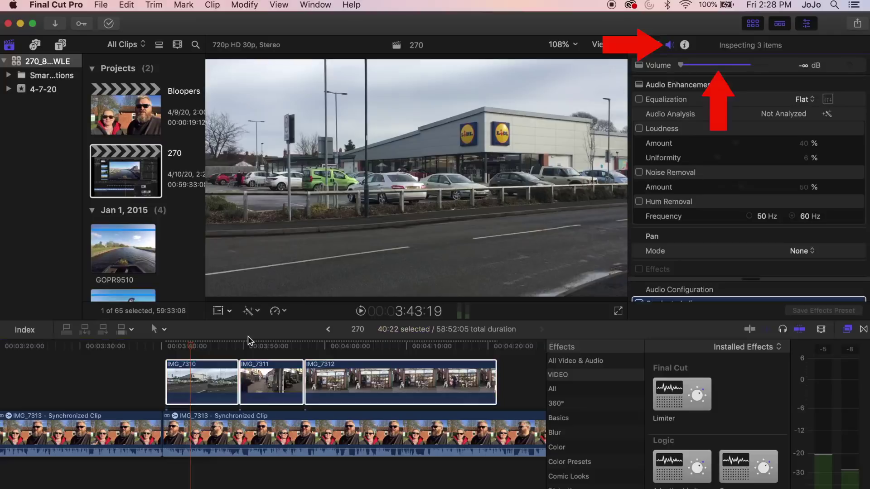
left_click(187, 358)
key("super+4")
key("space")
key("super+4")
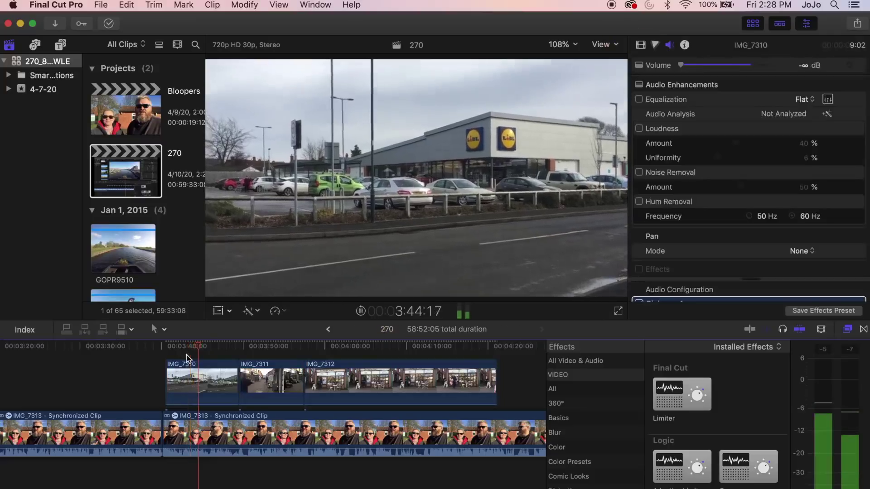
left_click(193, 383)
Nudge IMG_7310 earlier and trim its end to the playhead.
left_click_drag(192, 383, 179, 383)
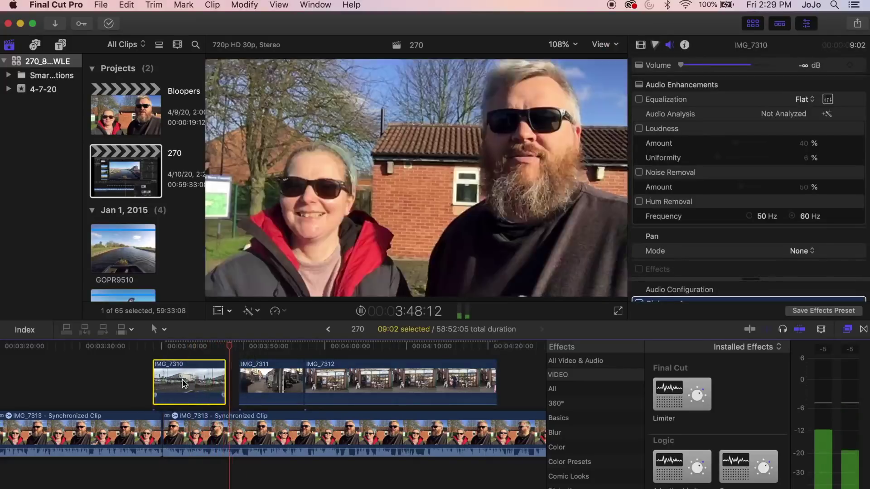
left_click(171, 348)
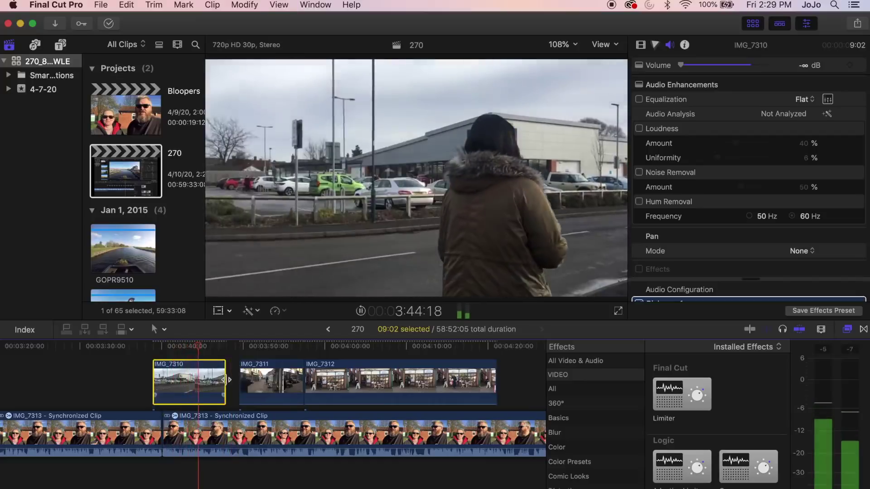
left_click(223, 383)
left_click_drag(223, 382, 163, 388)
key("space")
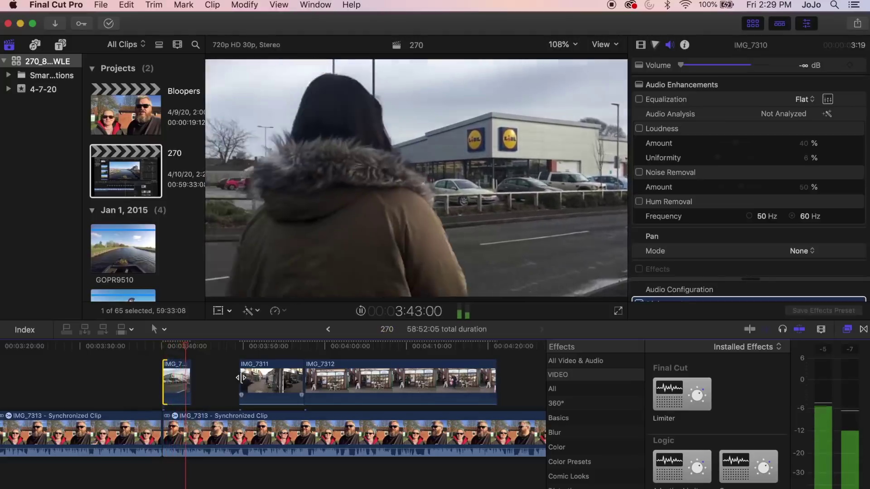
Trim both ends of IMG_7311 to 5:19 and slide IMG_7312 2:18 earlier.
left_click_drag(249, 378, 219, 384)
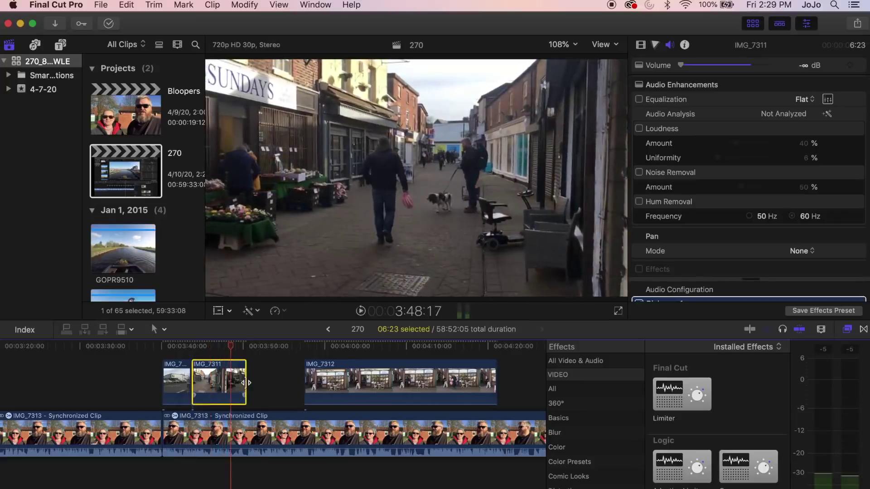
left_click_drag(246, 383, 236, 382)
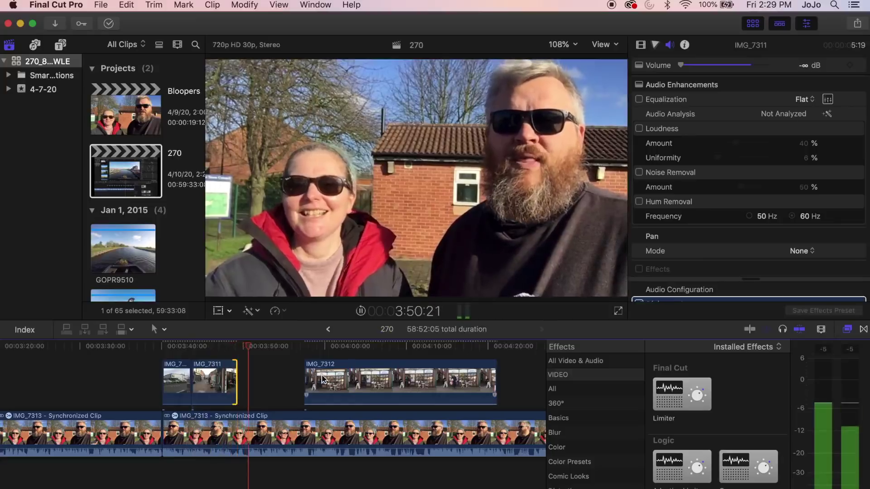
left_click(311, 379)
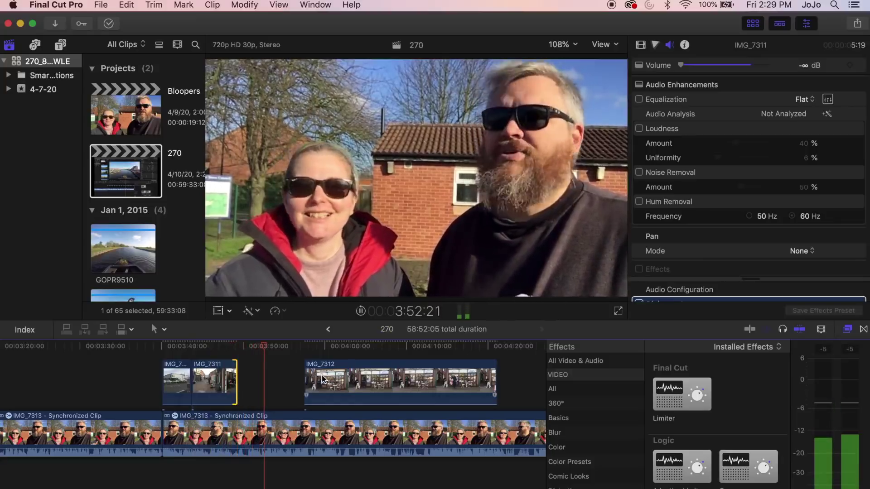
left_click_drag(310, 380, 290, 379)
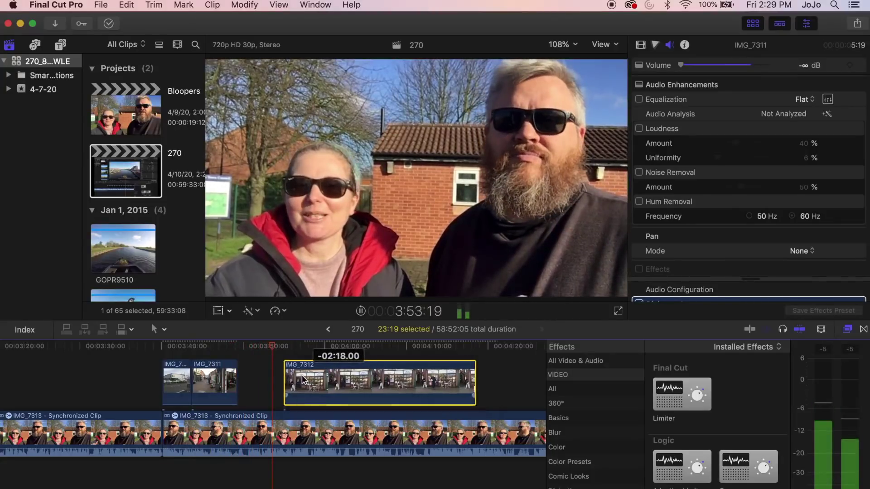